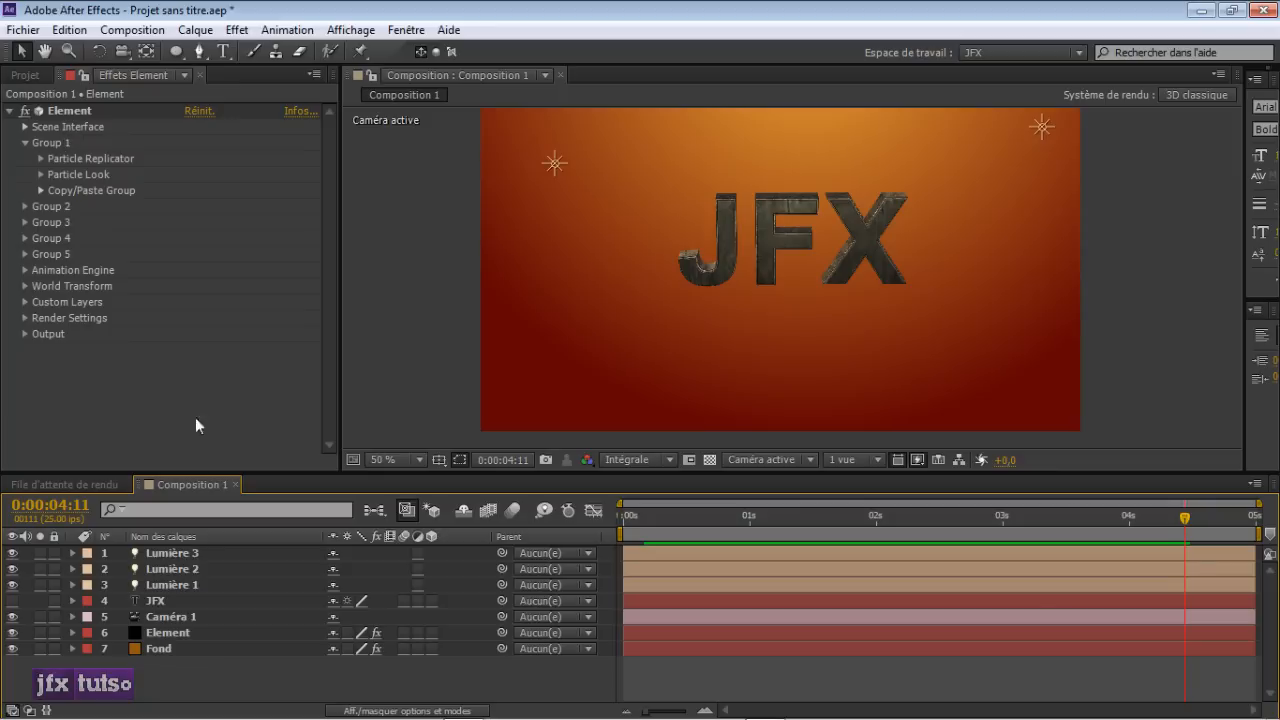
- Play back the 3D JFX text animation in Composition 1 from near its start
{"action": "left_click", "coordinate": [630, 518]}
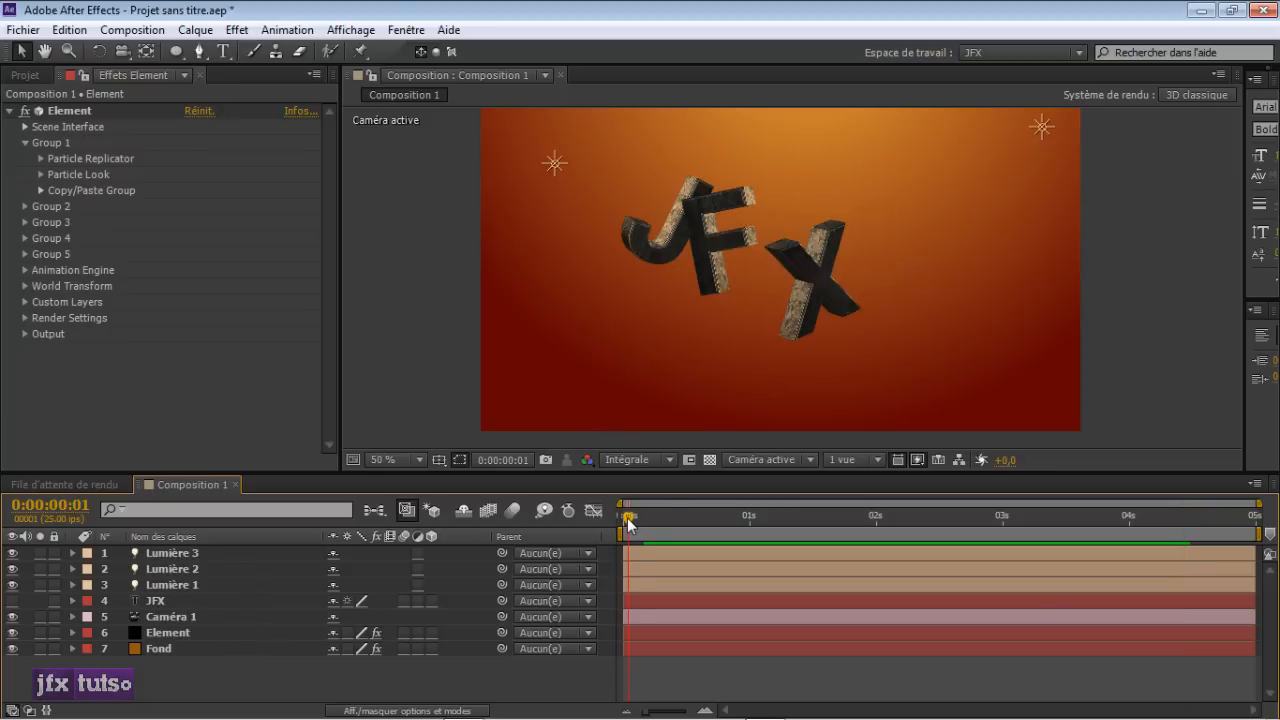
{"action": "key", "text": "space"}
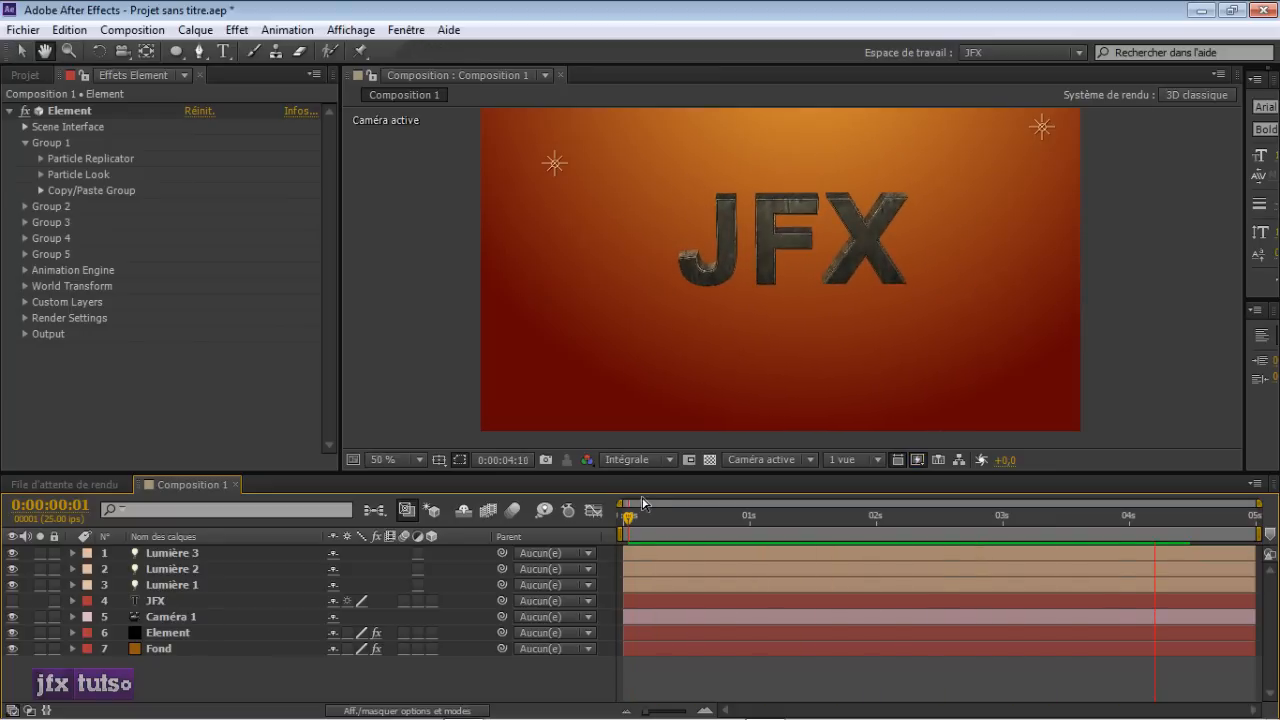
{"action": "key", "text": "space"}
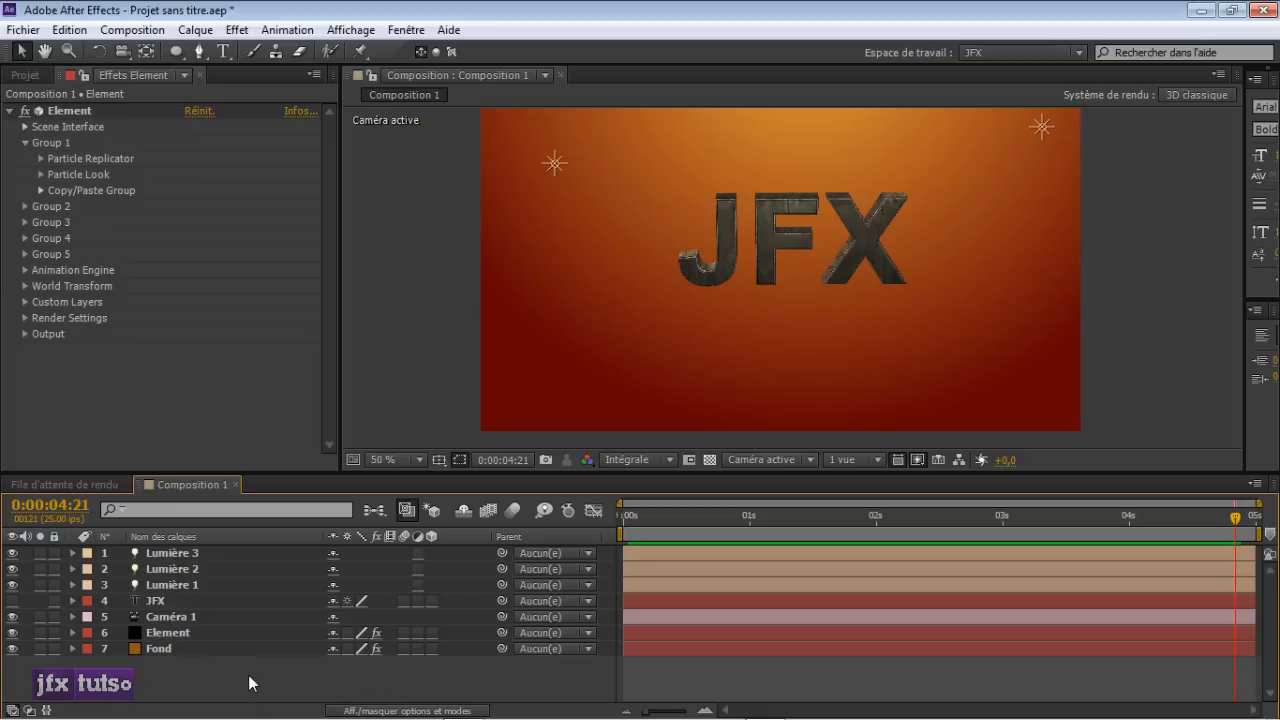
- Create a five-second HDV/HDTV 720 25 composition and add a 1280 x 720 px dark orange solid to it
{"action": "key", "text": "ctrl+n"}
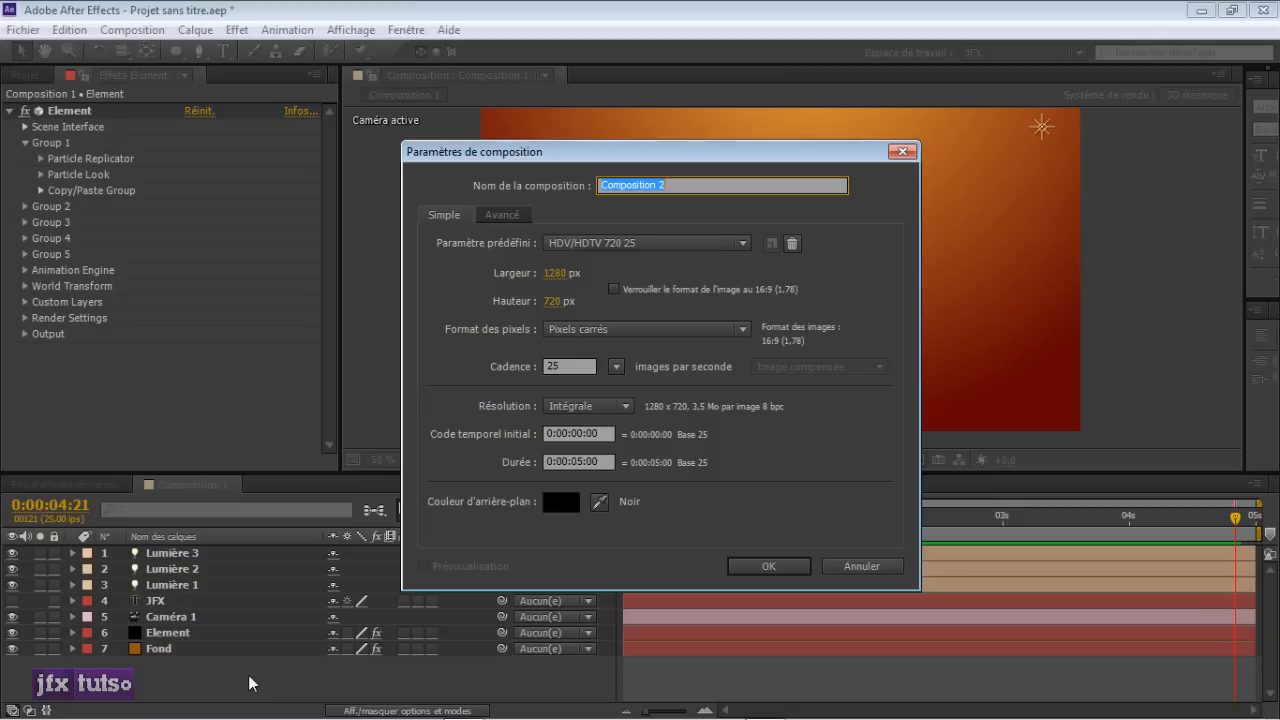
{"action": "key", "text": "Return"}
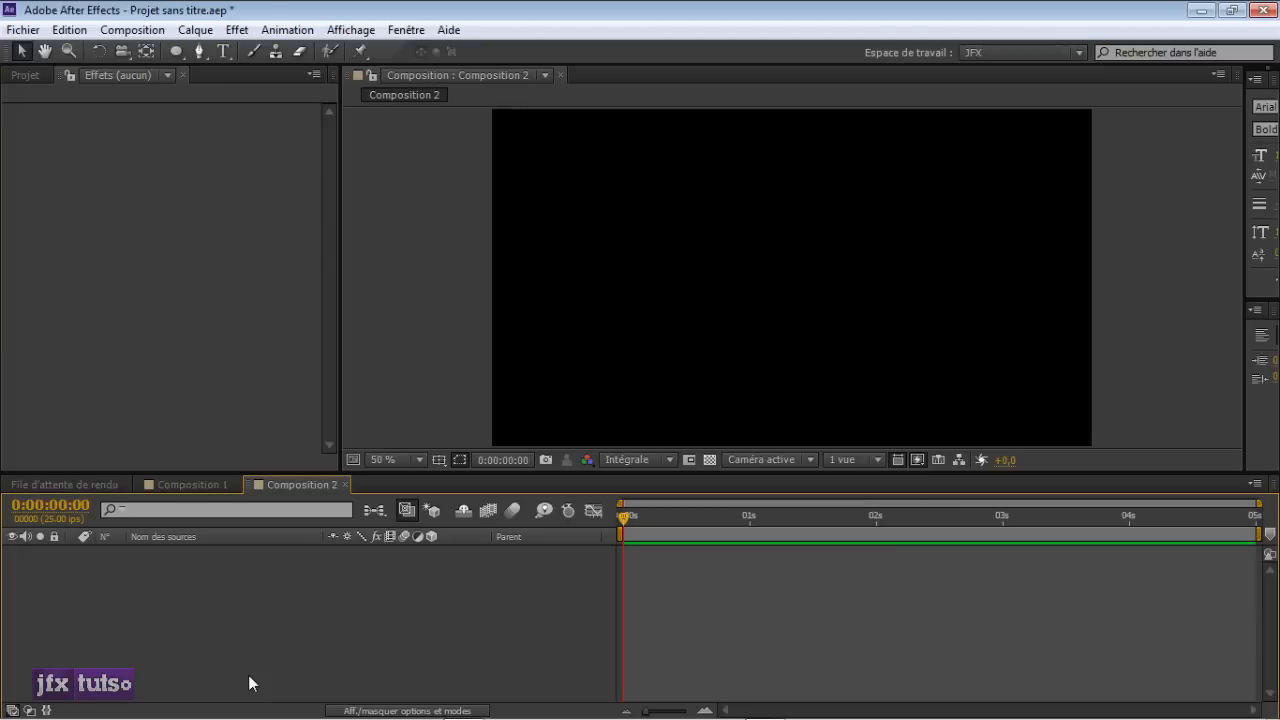
{"action": "key", "text": "ctrl+y"}
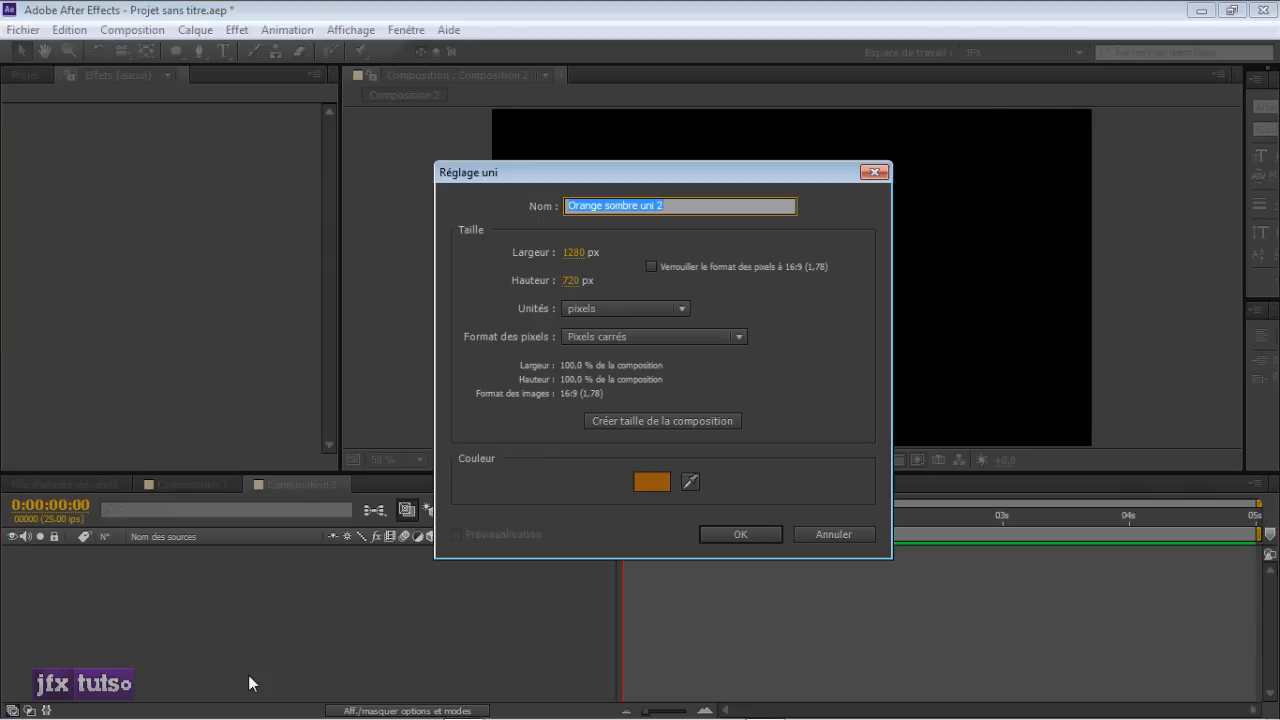
{"action": "key", "text": "Return"}
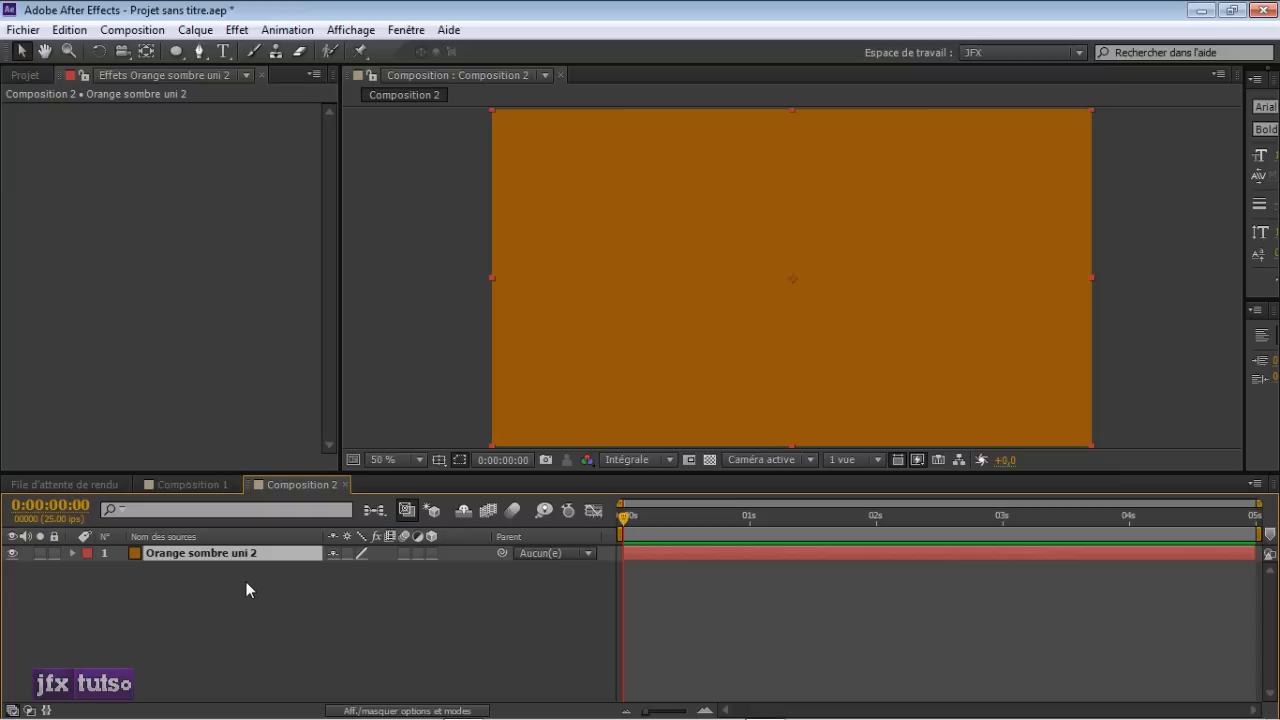
- Add a text layer reading "OUBA" over the orange solid
{"action": "left_click", "coordinate": [223, 51]}
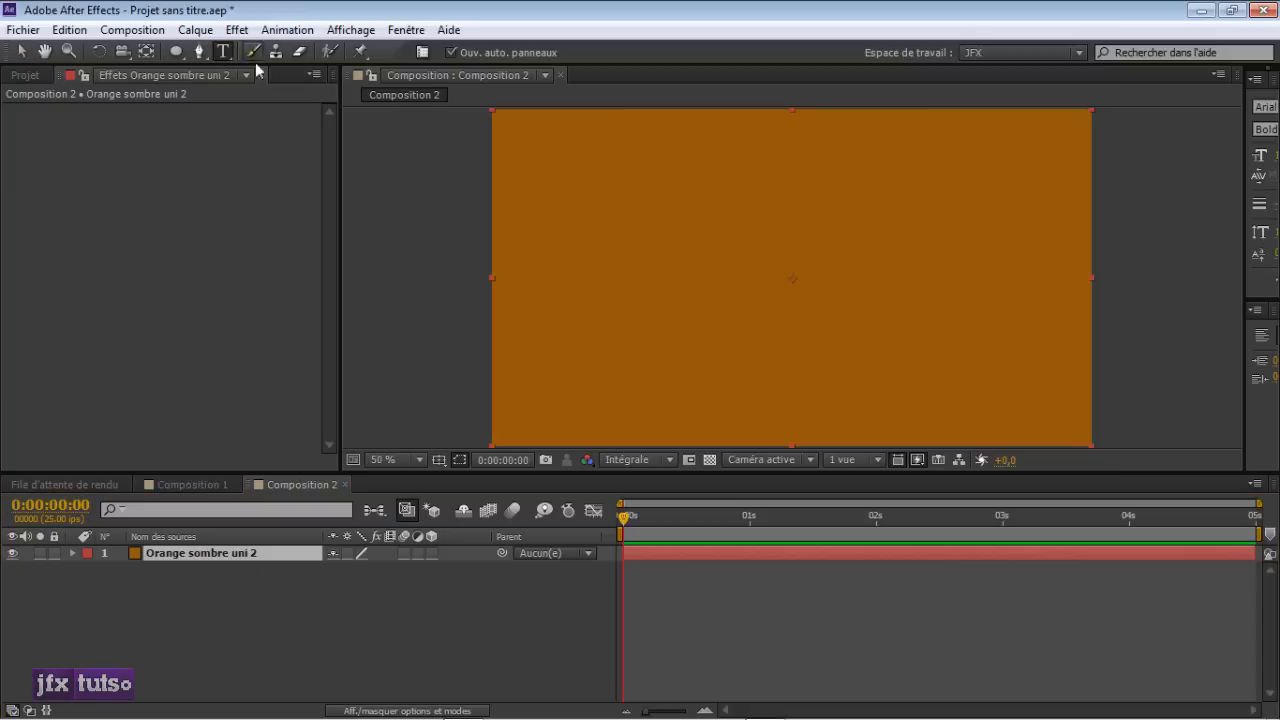
{"action": "left_click", "coordinate": [697, 287]}
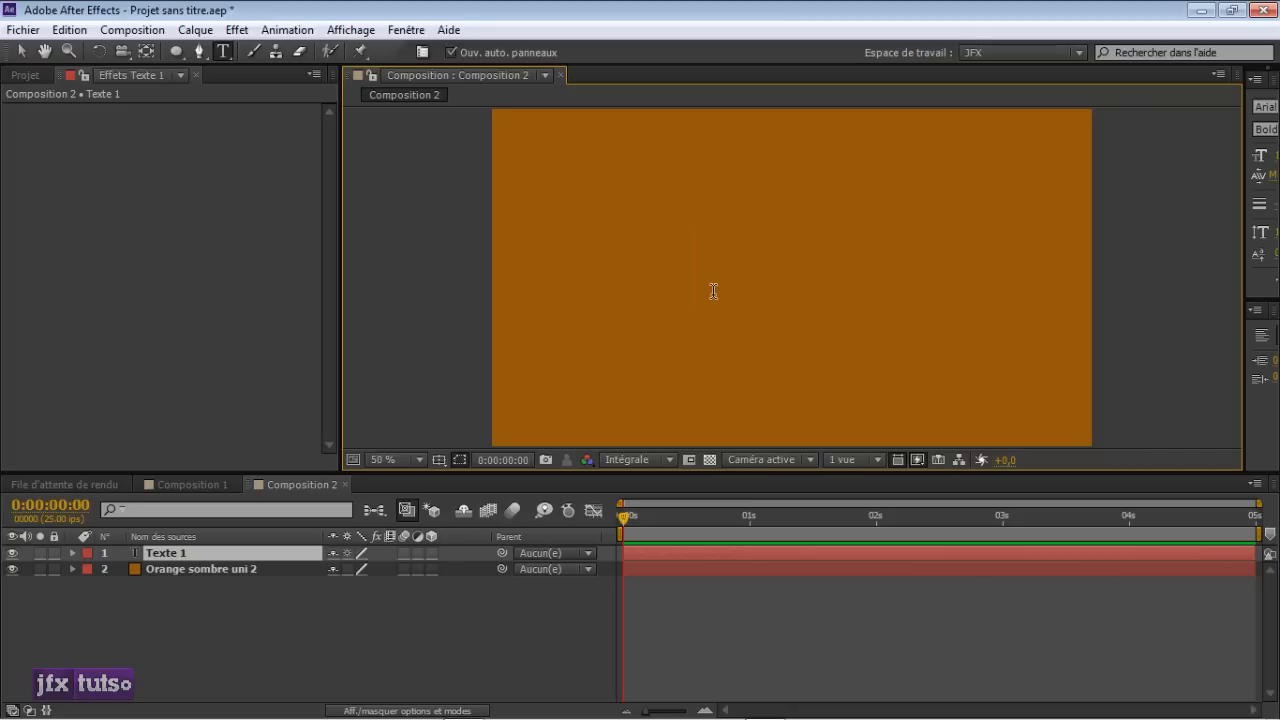
{"action": "type", "text": "OP"}
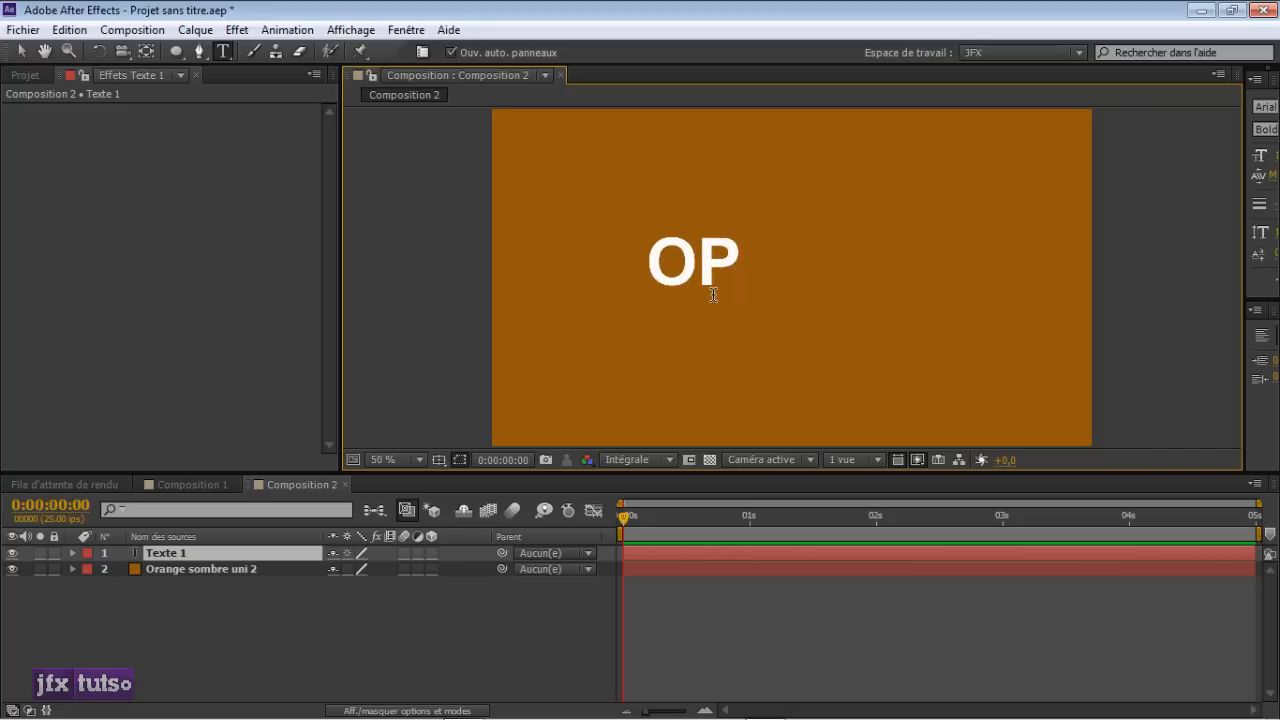
{"action": "type", "text": "ACHUPRA"}
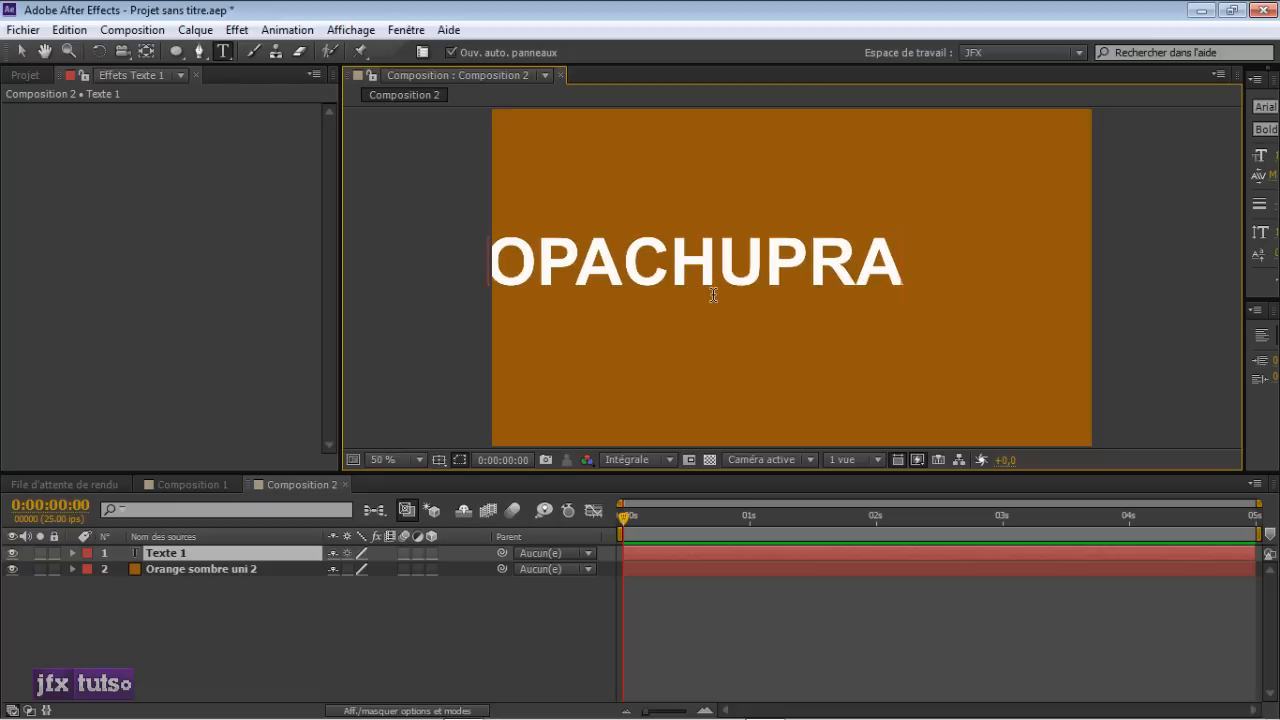
{"action": "key", "text": "BackSpace"}
{"action": "key", "text": "BackSpace"}
{"action": "key", "text": "BackSpace"}
{"action": "key", "text": "BackSpace"}
{"action": "key", "text": "BackSpace"}
{"action": "key", "text": "BackSpace"}
{"action": "key", "text": "BackSpace"}
{"action": "key", "text": "BackSpace"}
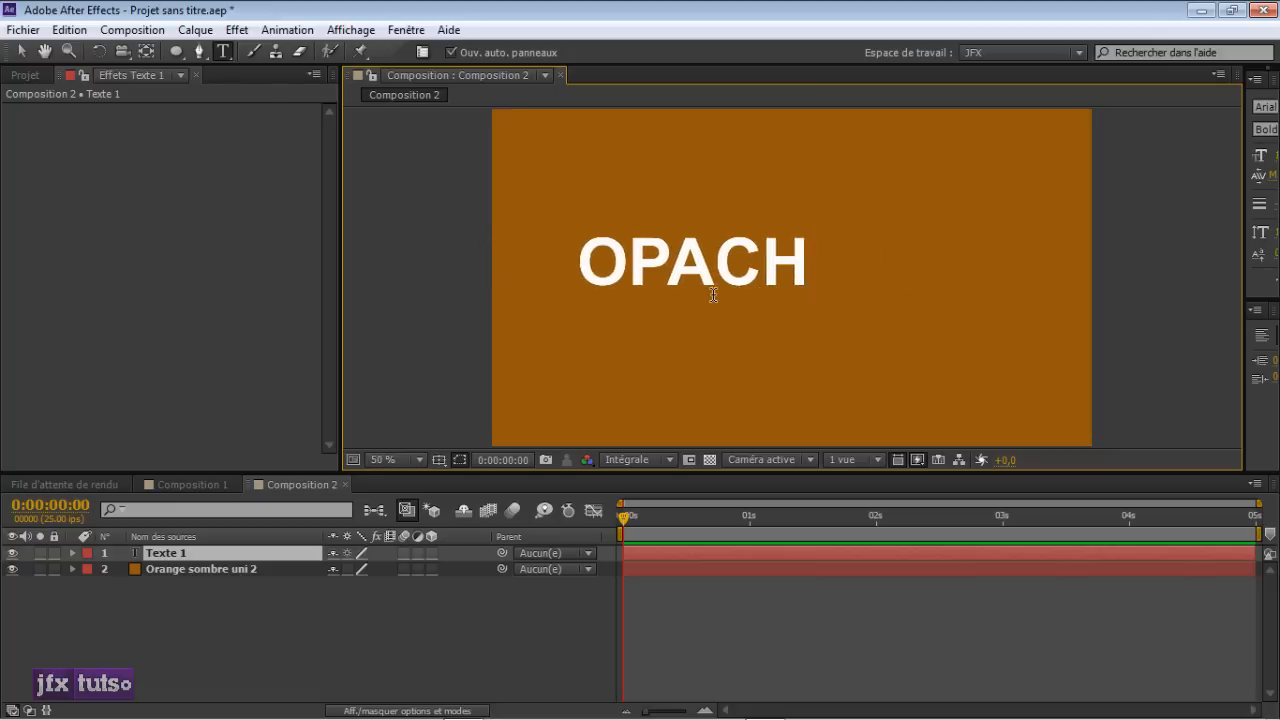
{"action": "key", "text": "BackSpace"}
{"action": "type", "text": "OUBA"}
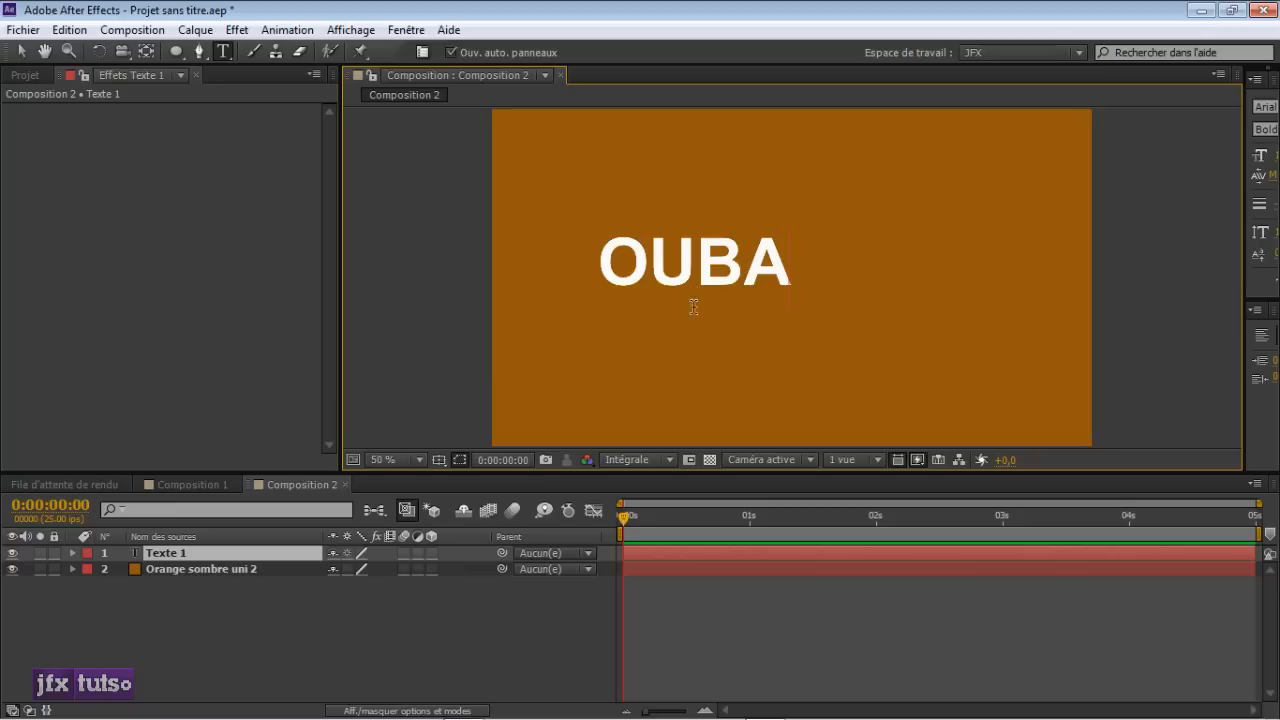
- Move the OUBA text to about the middle of the frame and hide its layer
{"action": "left_click", "coordinate": [21, 51]}
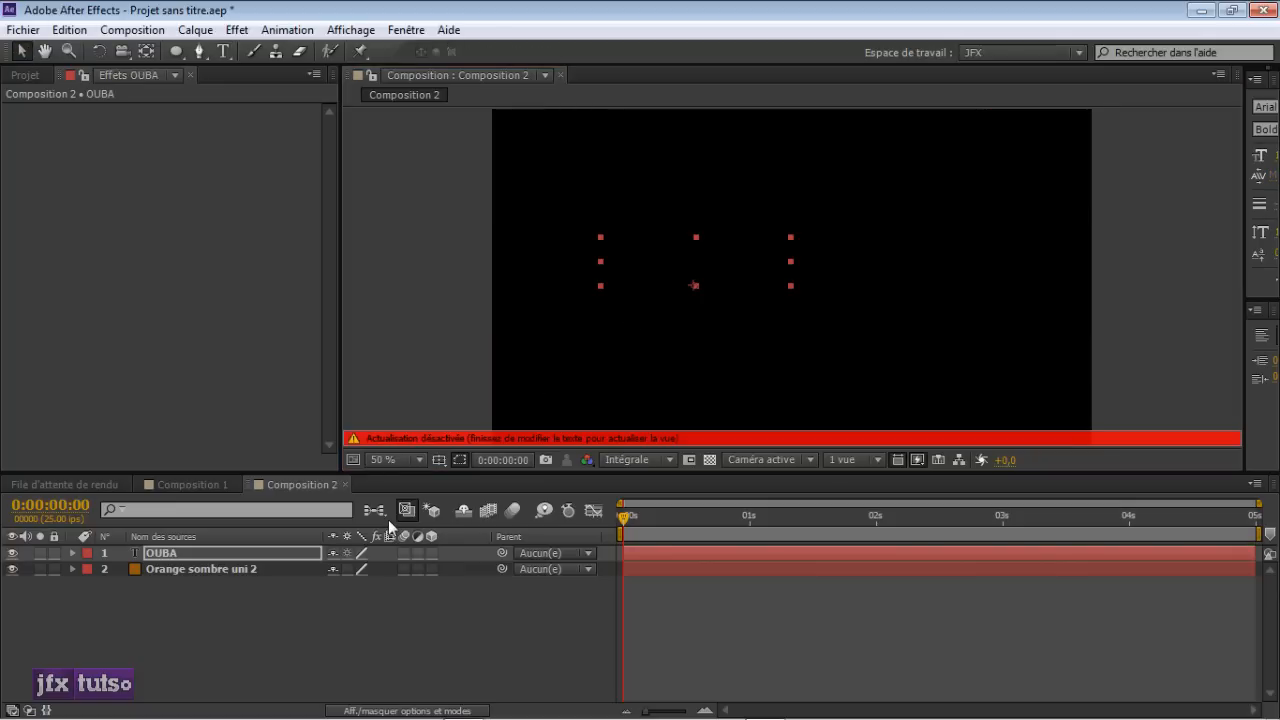
{"action": "key", "text": "Caps_Lock"}
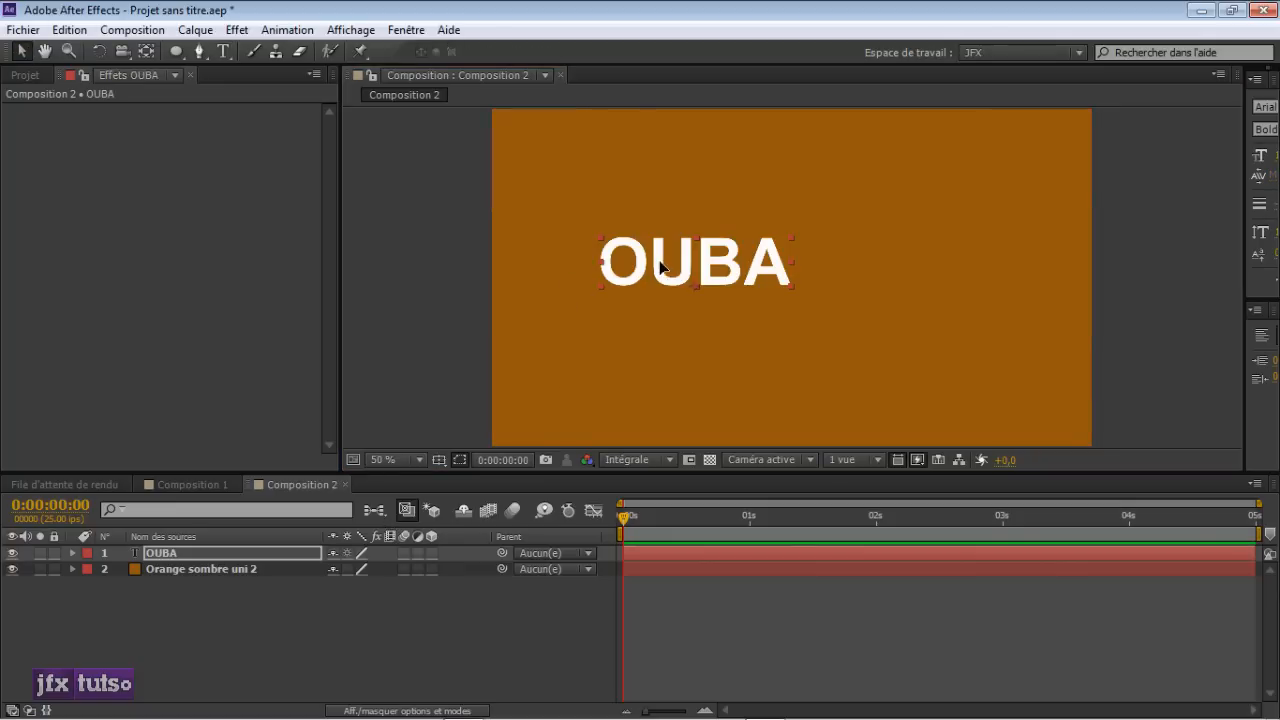
{"action": "left_click_drag", "start_coordinate": [660, 272], "coordinate": [792, 272]}
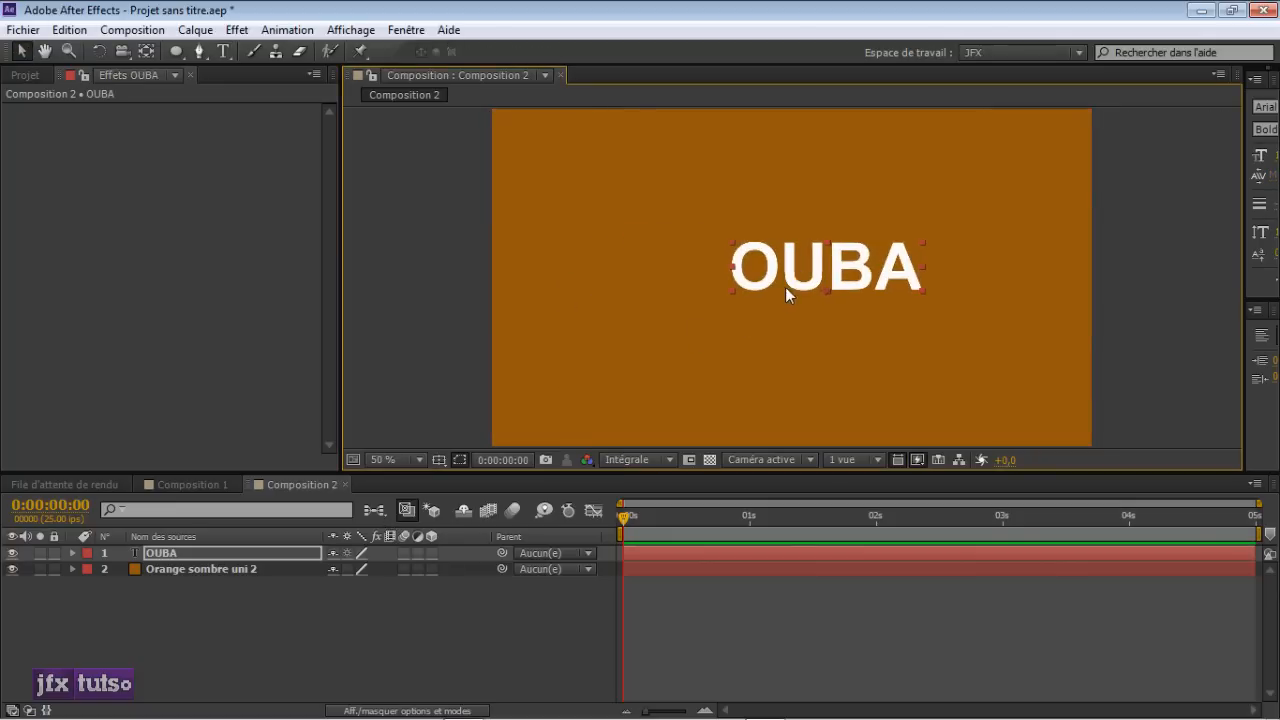
{"action": "left_click", "coordinate": [12, 554]}
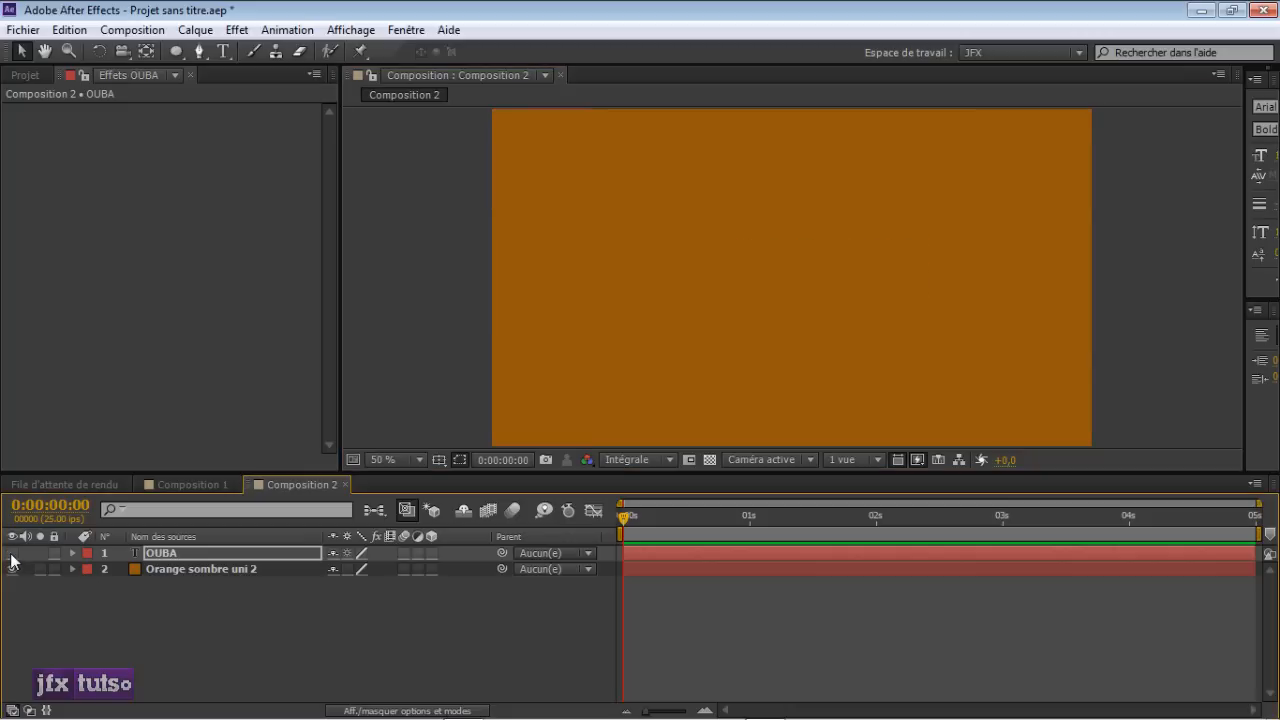
- Apply the Video Copilot Element effect to the dark orange solid layer
{"action": "left_click", "coordinate": [207, 568]}
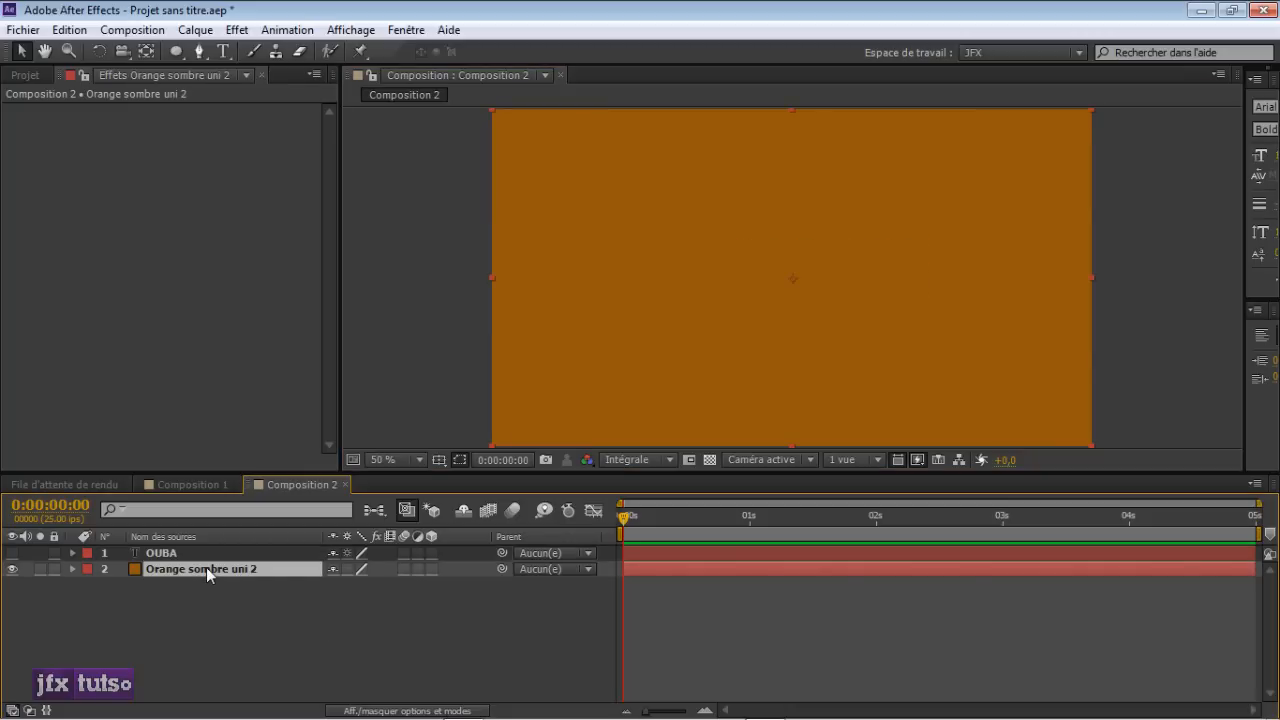
{"action": "right_click", "coordinate": [206, 567]}
{"action": "mouse_move", "coordinate": [316, 354]}
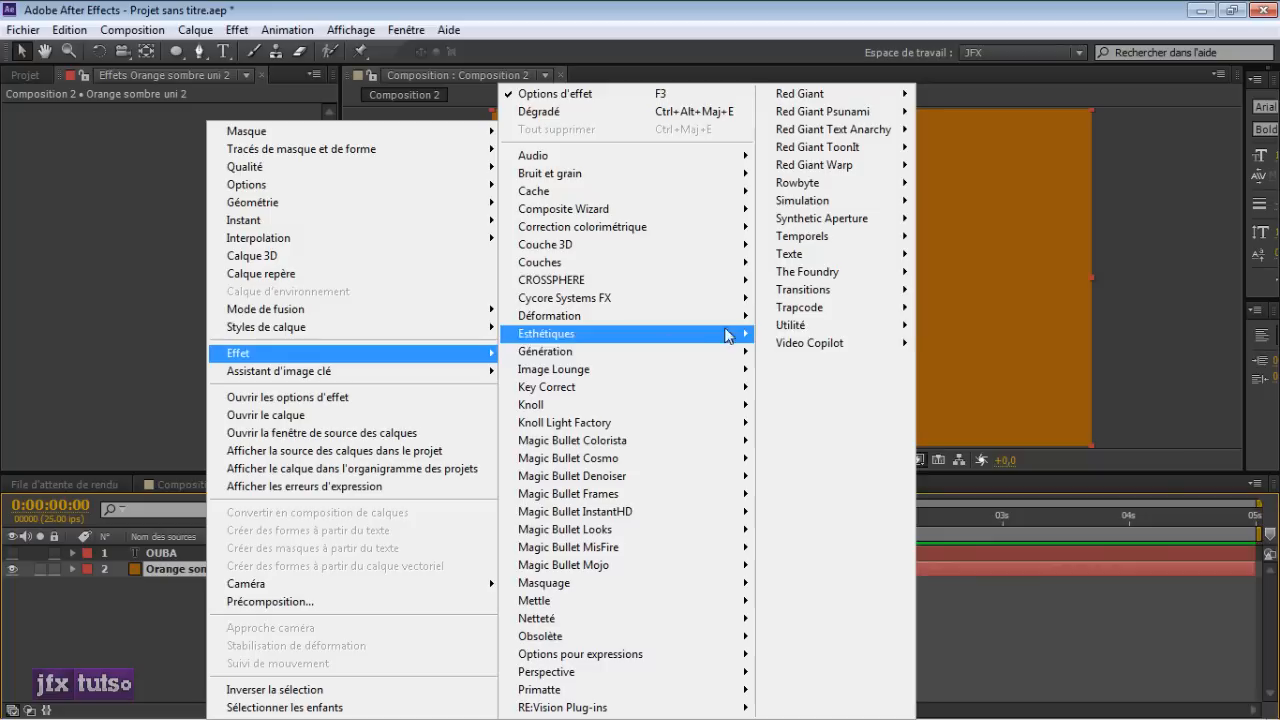
{"action": "mouse_move", "coordinate": [872, 344]}
{"action": "left_click", "coordinate": [963, 345]}
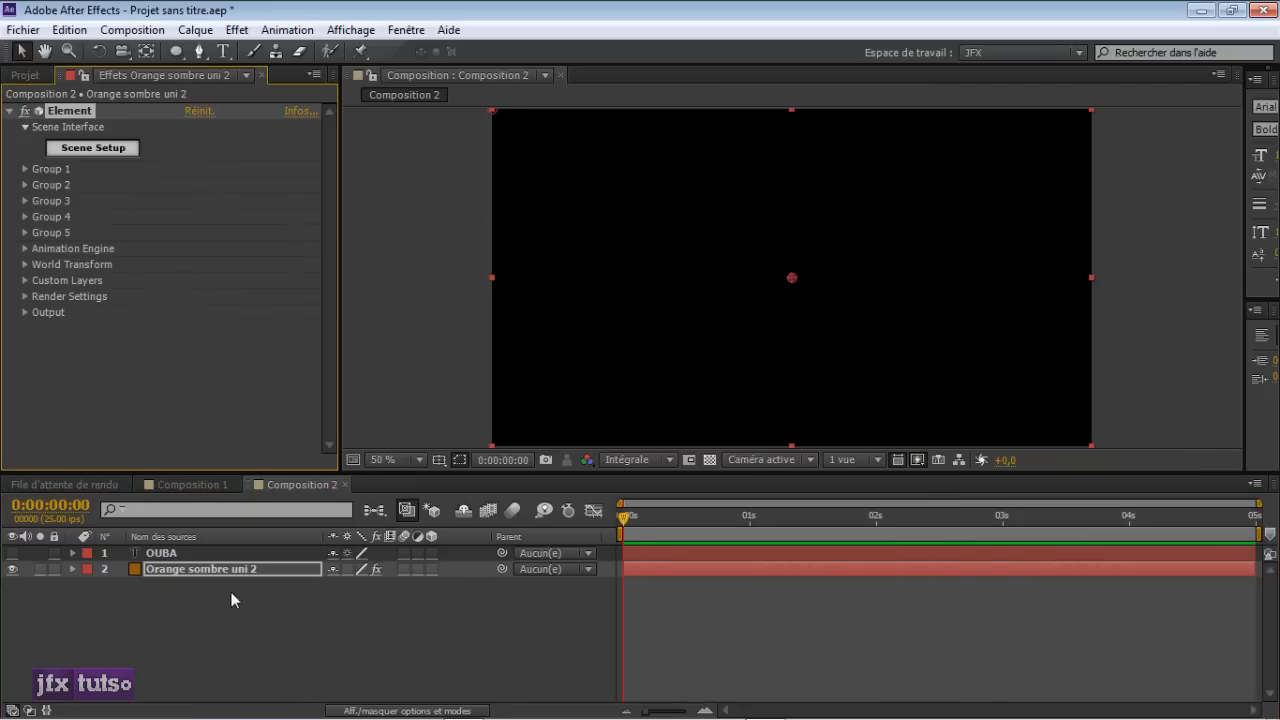
{"action": "left_click", "coordinate": [330, 640]}
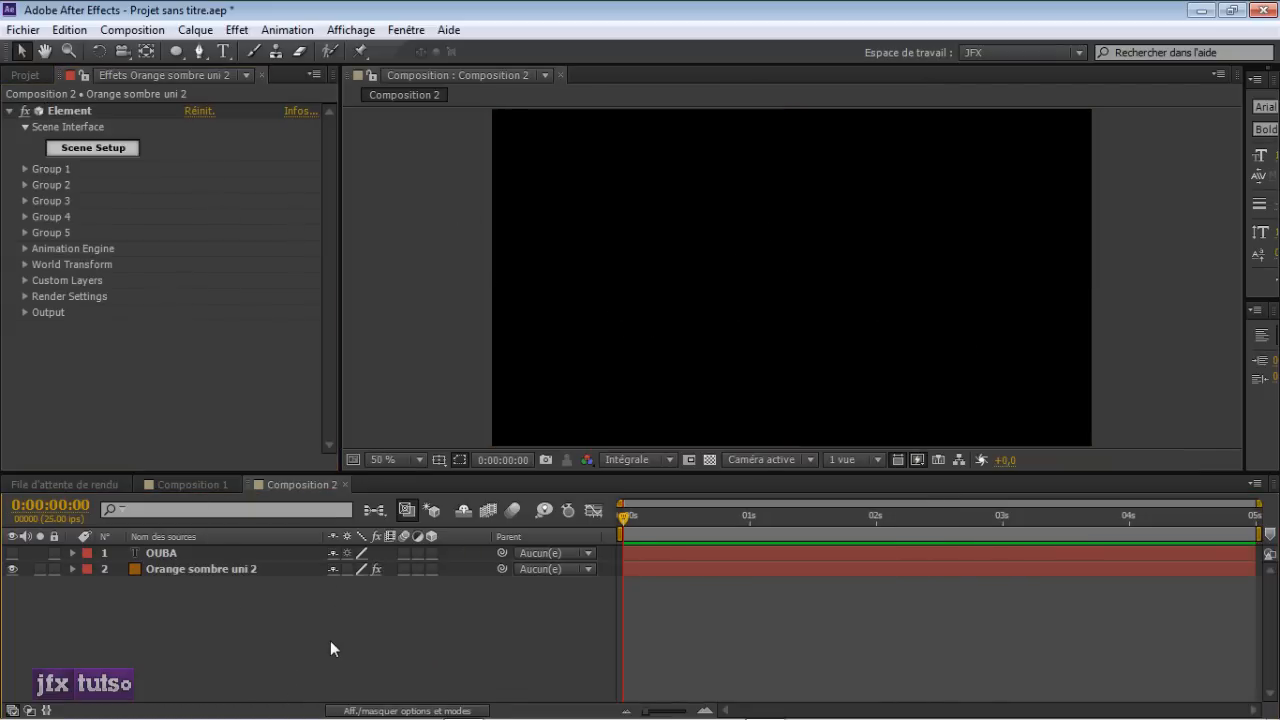
- Create a 1280 x 720 px solid named "Bg" with the blue colour 0A40F3
{"action": "key", "text": "ctrl+y"}
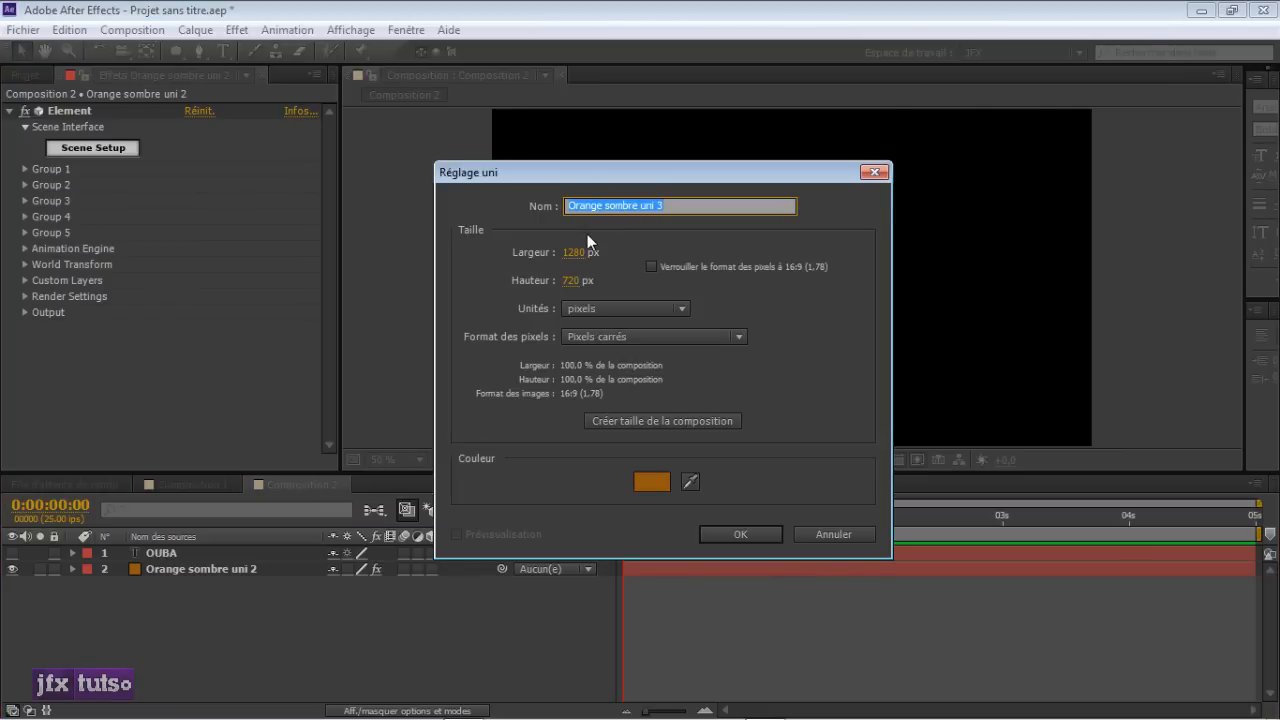
{"action": "type", "text": "Bg"}
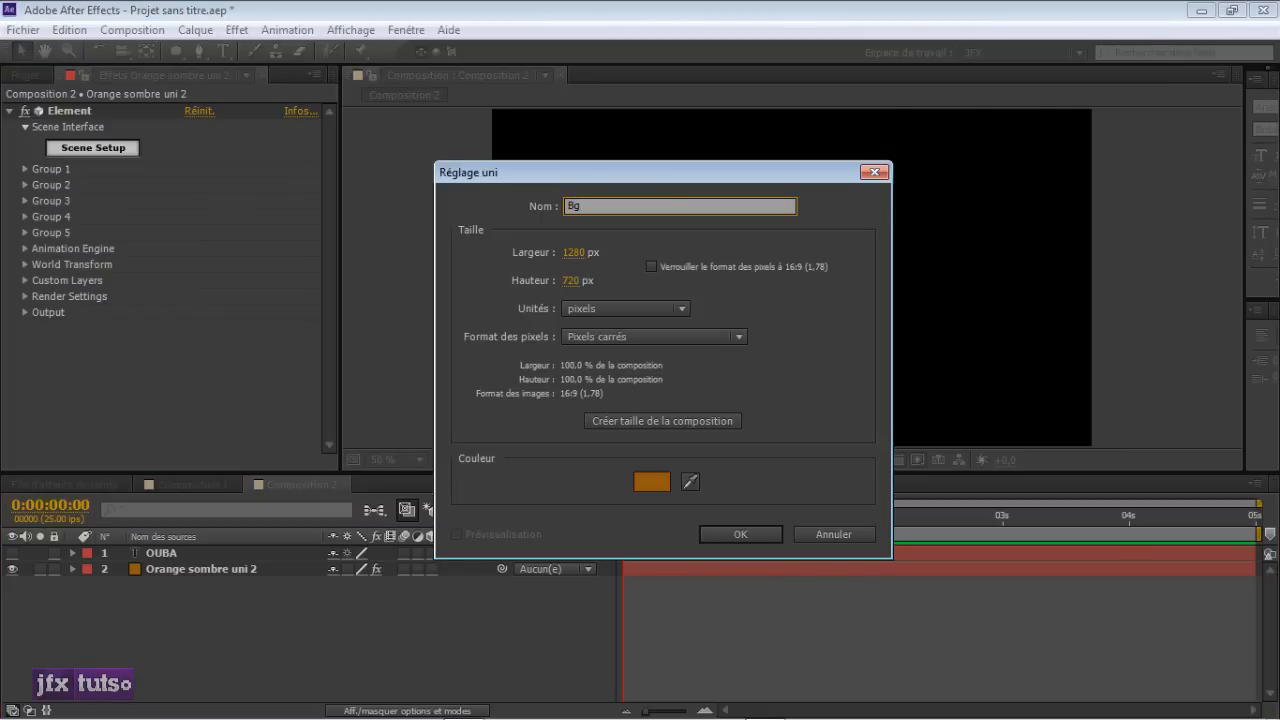
{"action": "left_click", "coordinate": [666, 482]}
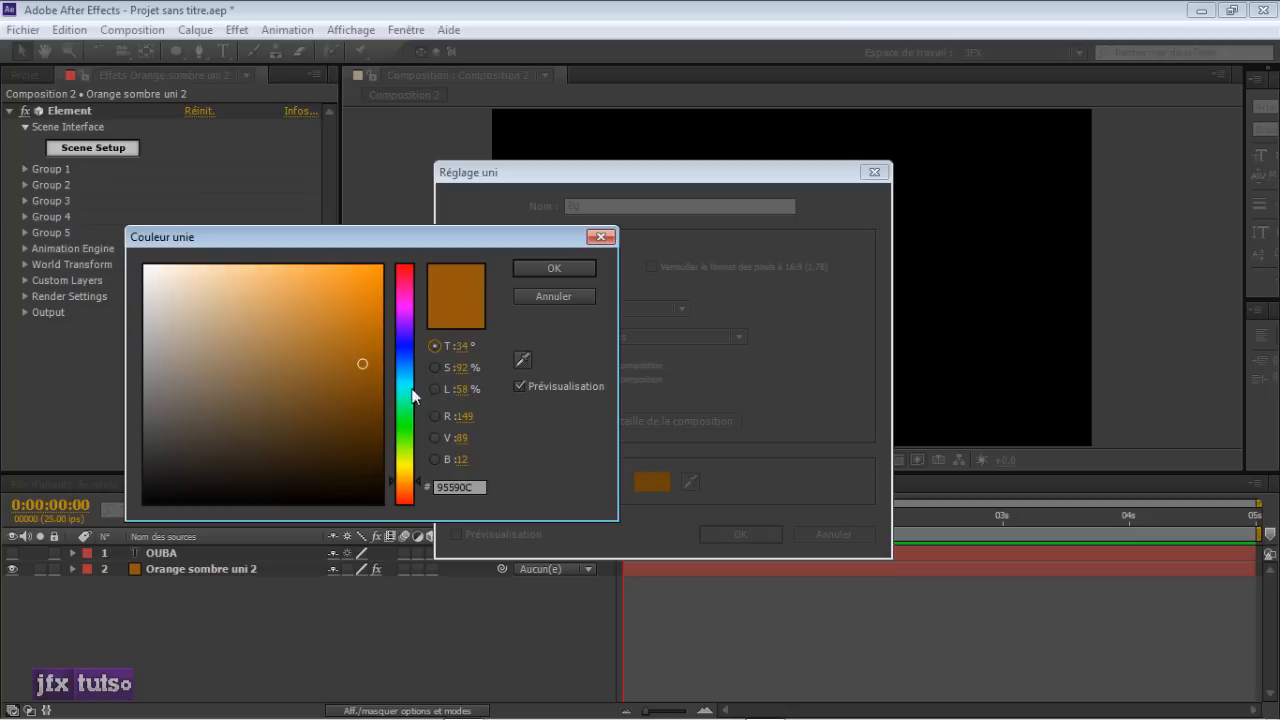
{"action": "left_click_drag", "start_coordinate": [412, 395], "coordinate": [402, 355]}
{"action": "left_click_drag", "start_coordinate": [336, 316], "coordinate": [369, 277]}
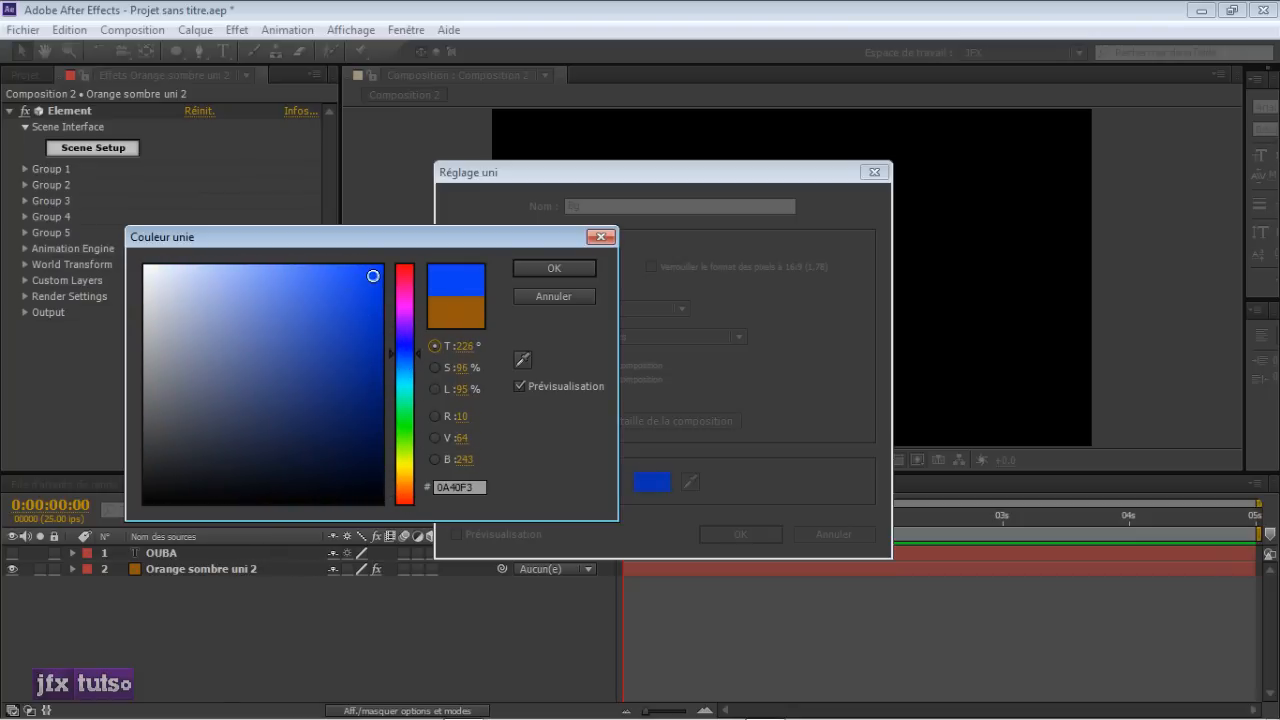
{"action": "left_click", "coordinate": [554, 268]}
{"action": "left_click", "coordinate": [743, 533]}
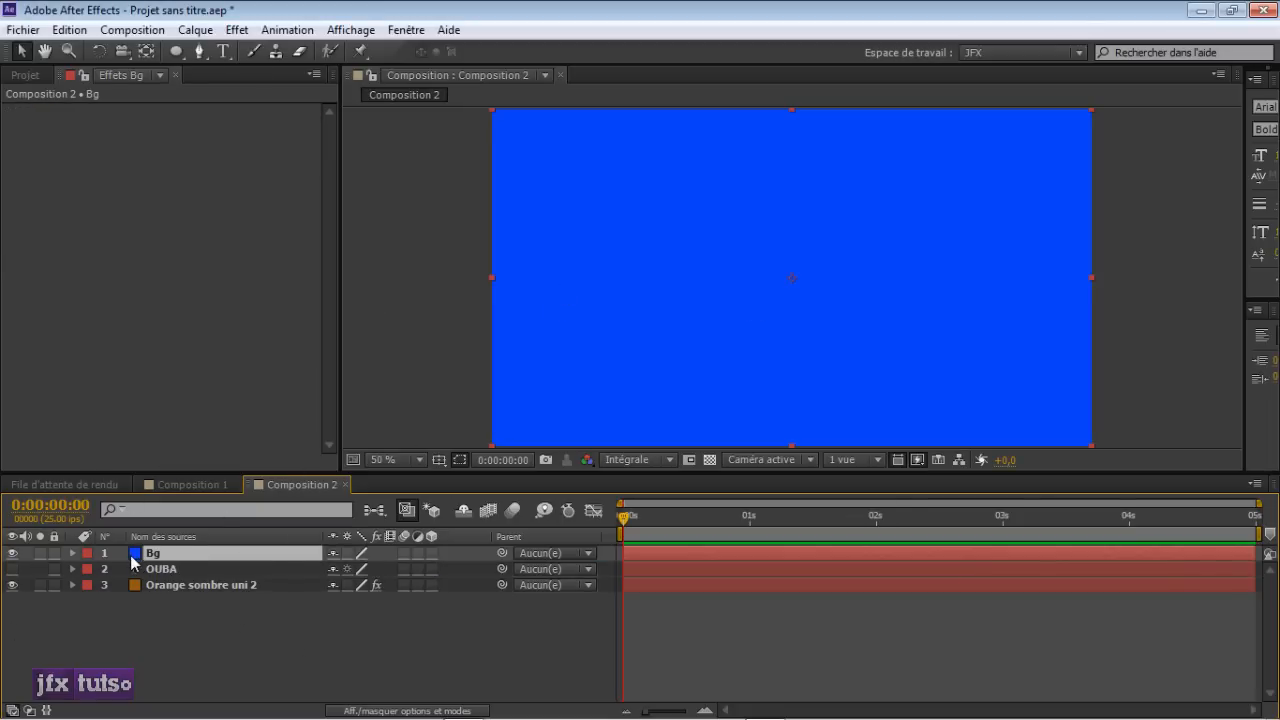
- Change the Bg solid's colour to the lighter blue 0A61F3
{"action": "key", "text": "ctrl+alt+y"}
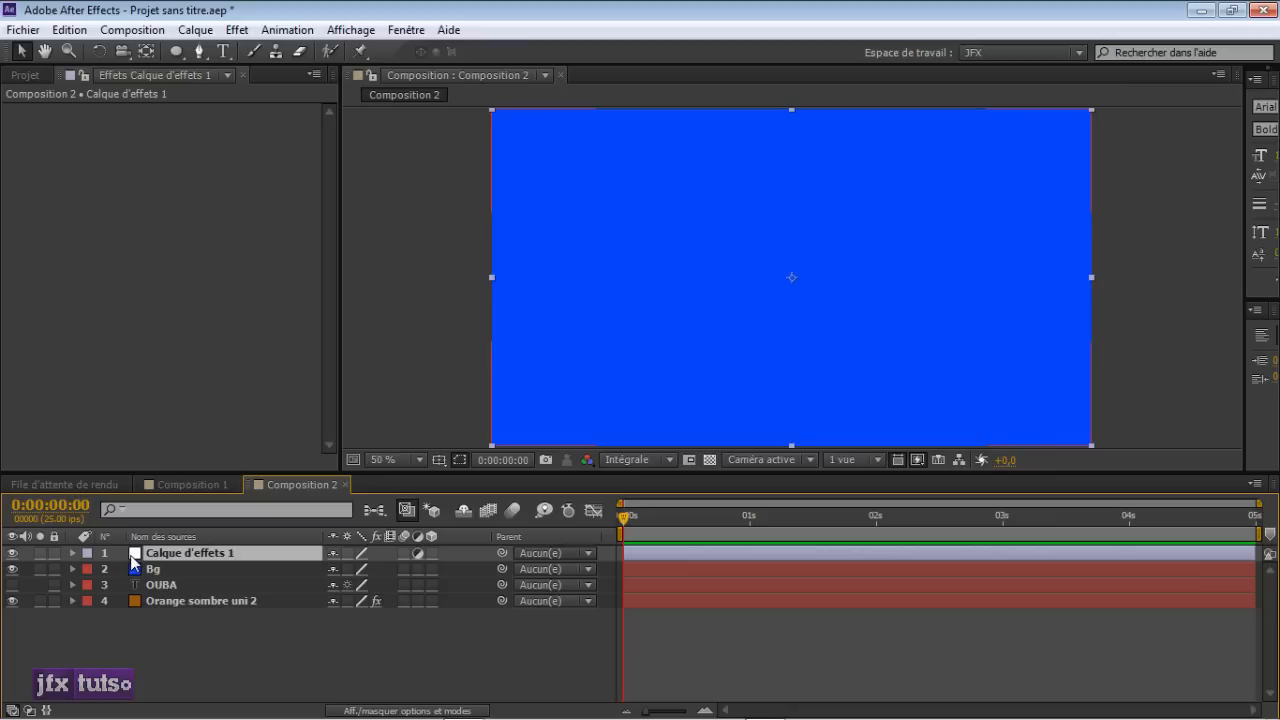
{"action": "key", "text": "Delete"}
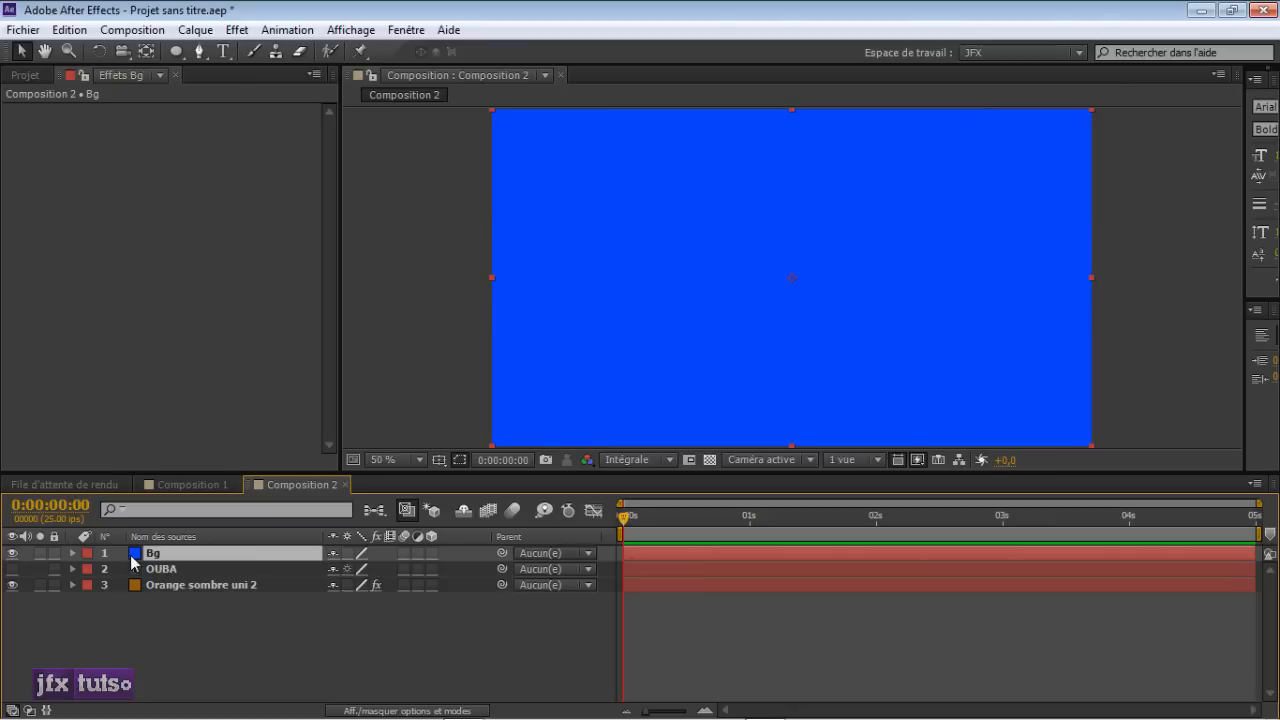
{"action": "key", "text": "ctrl+shift+y"}
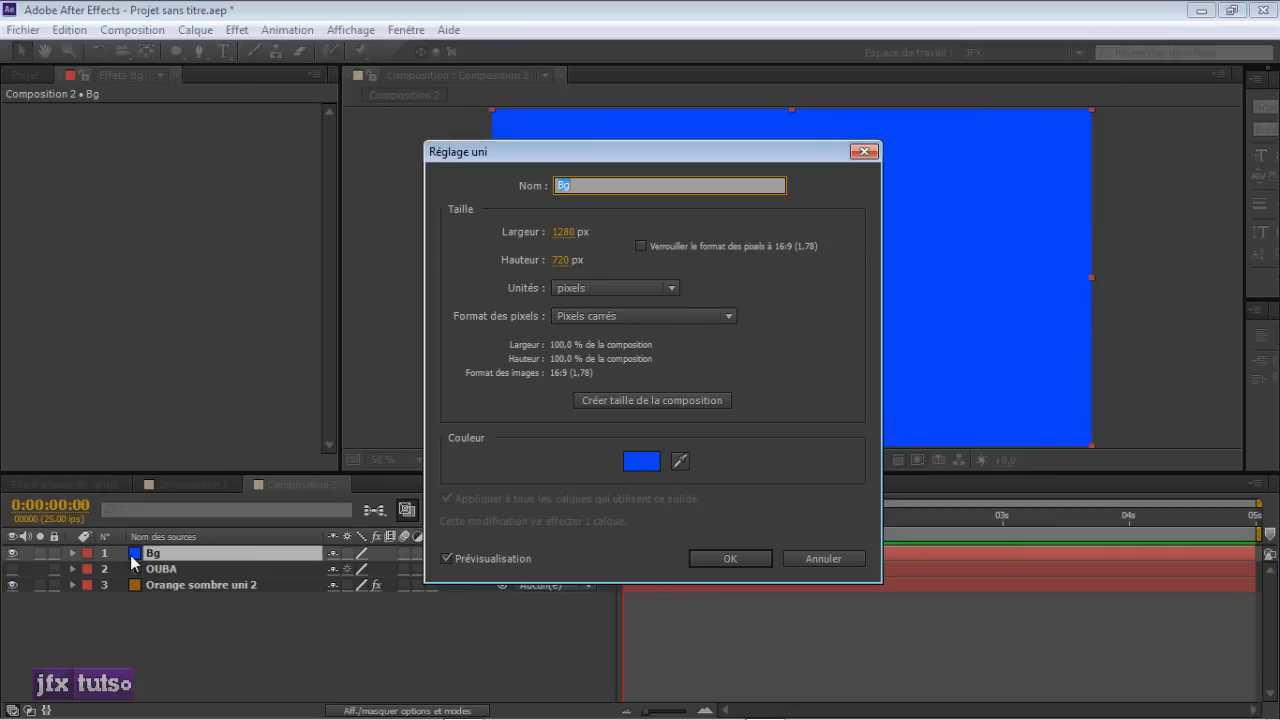
{"action": "left_click", "coordinate": [641, 464]}
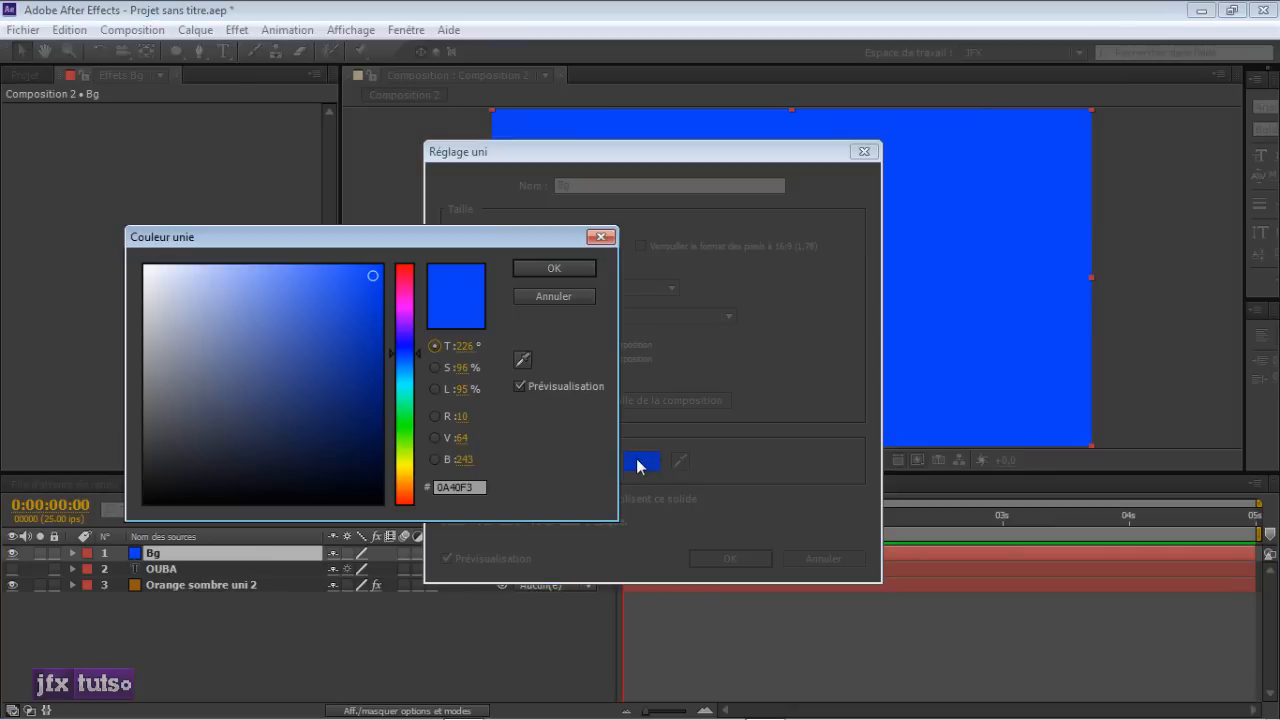
{"action": "left_click", "coordinate": [401, 359]}
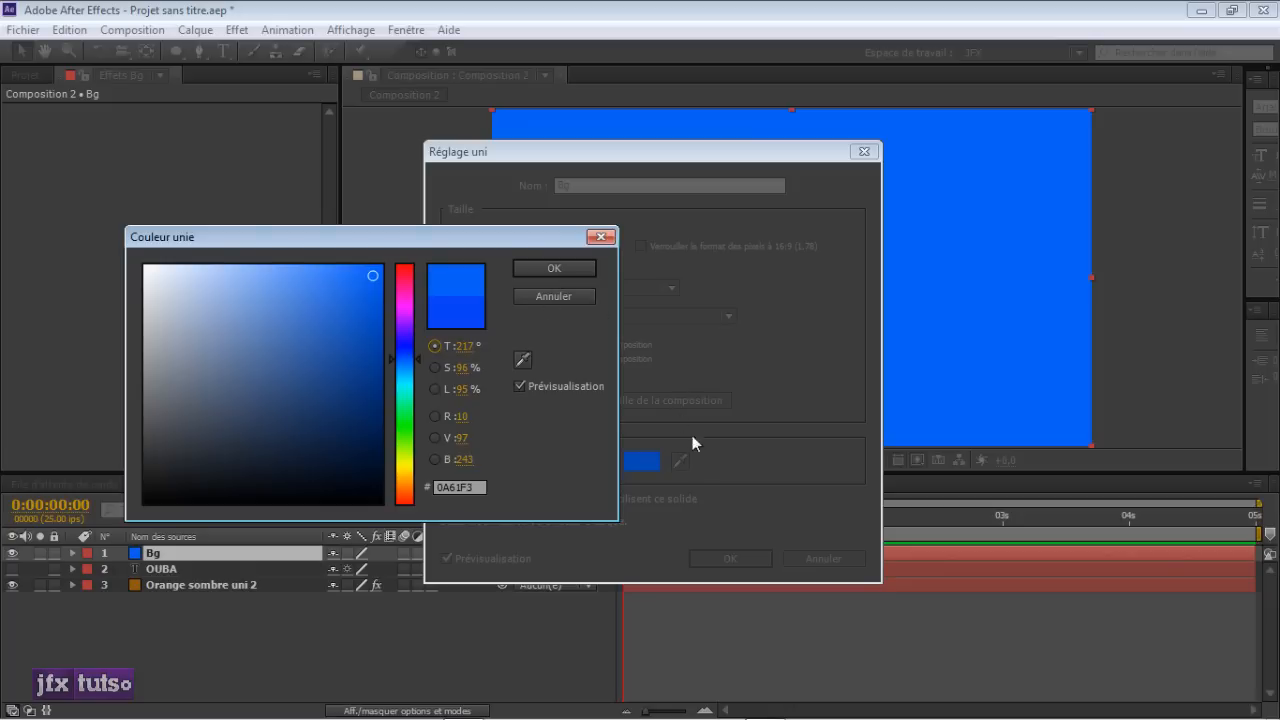
{"action": "left_click", "coordinate": [568, 270]}
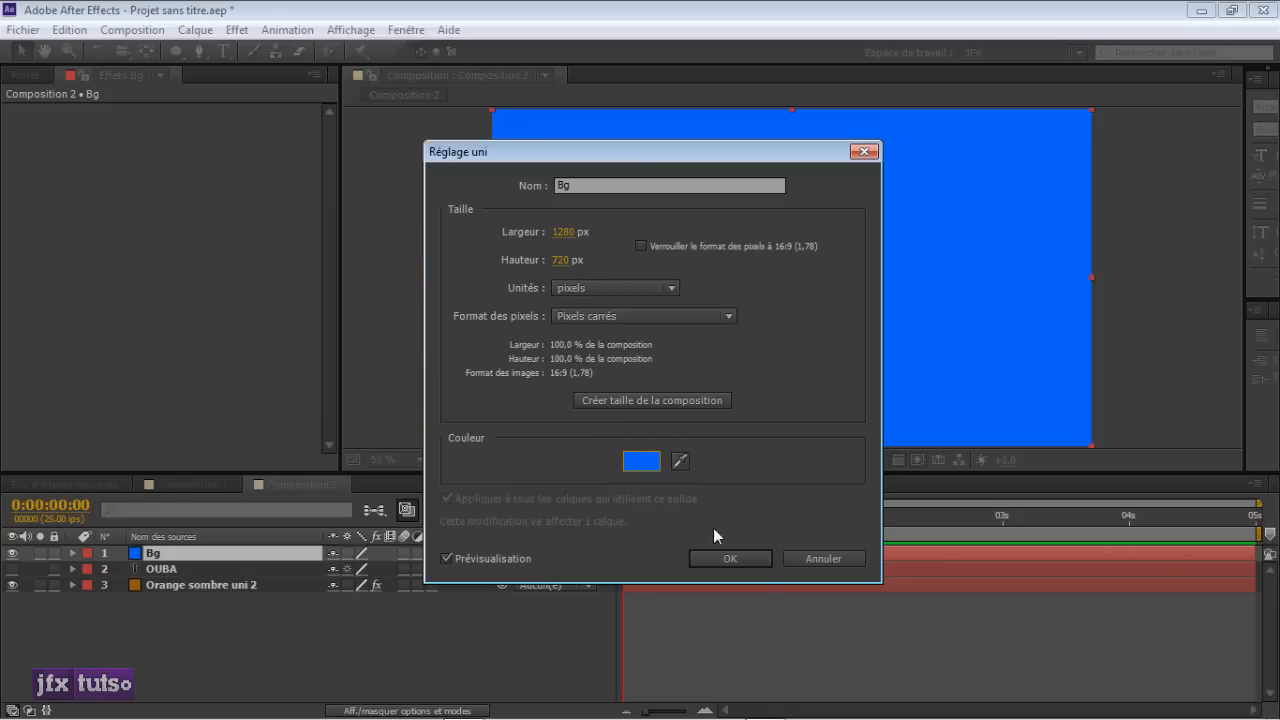
{"action": "left_click", "coordinate": [726, 557]}
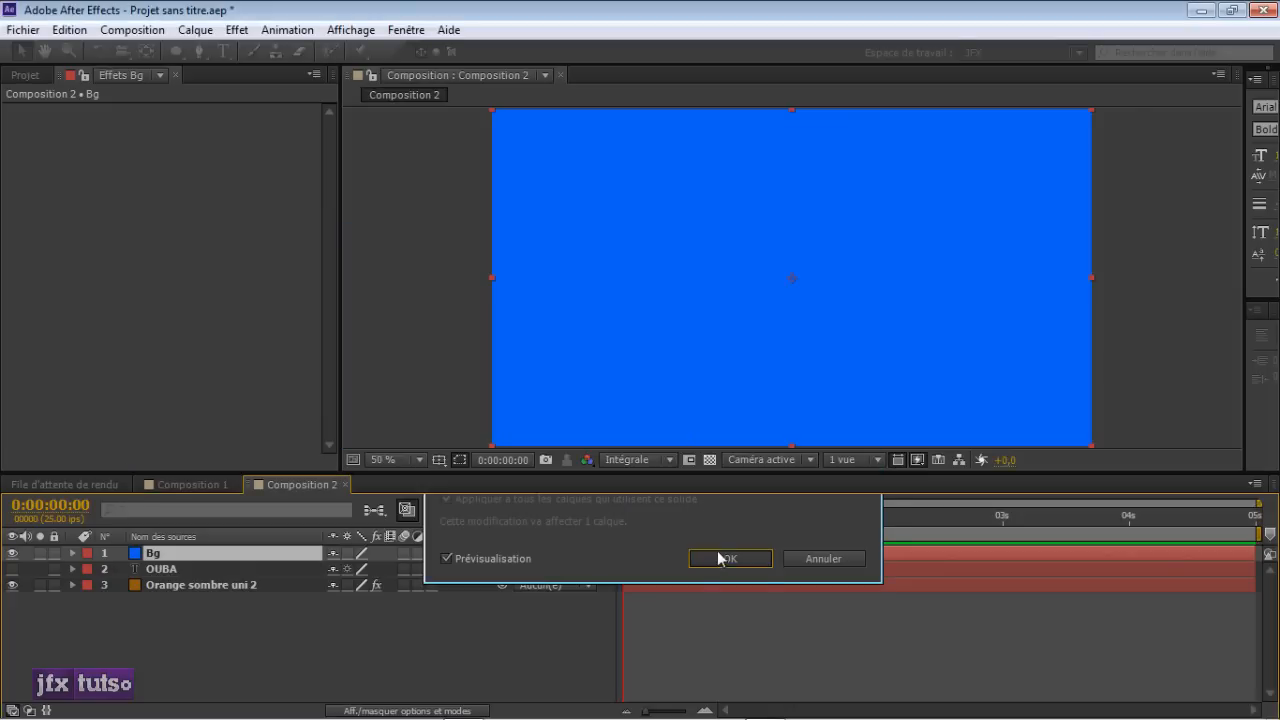
- Rename the dark orange solid layer as "Elemnt"
{"action": "left_click", "coordinate": [170, 584]}
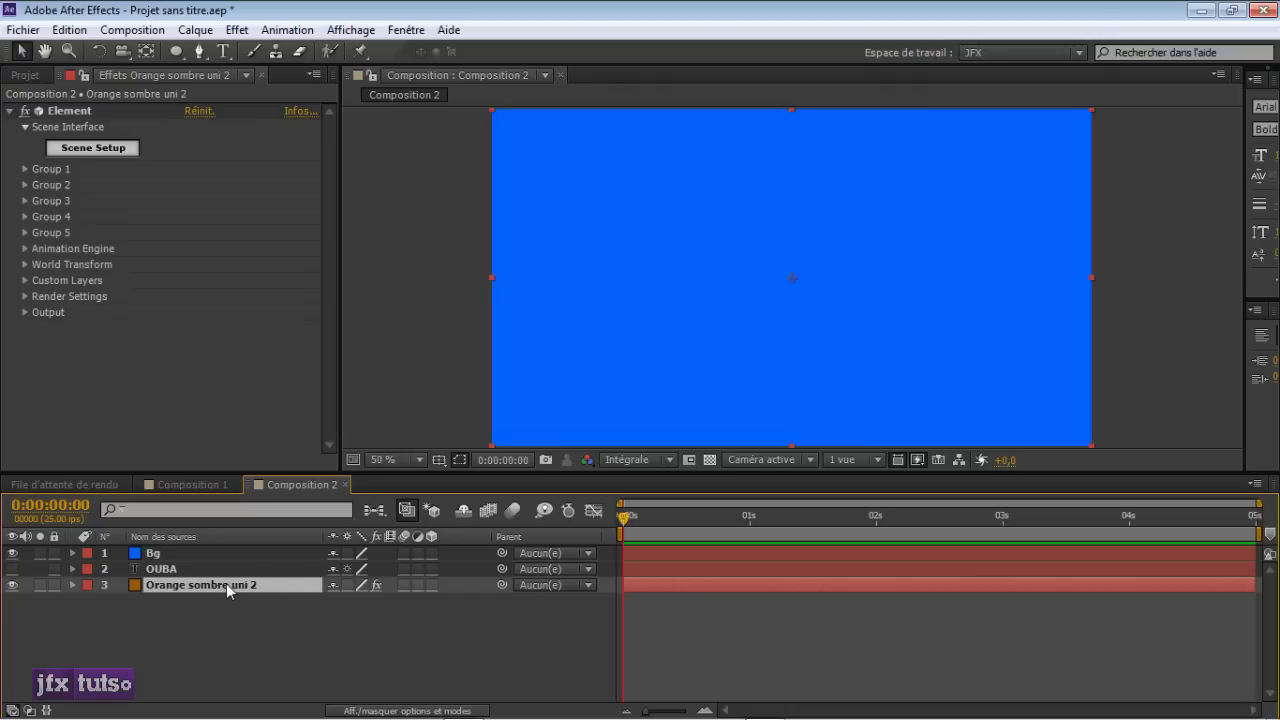
{"action": "key", "text": "Return"}
{"action": "type", "text": "Elem"}
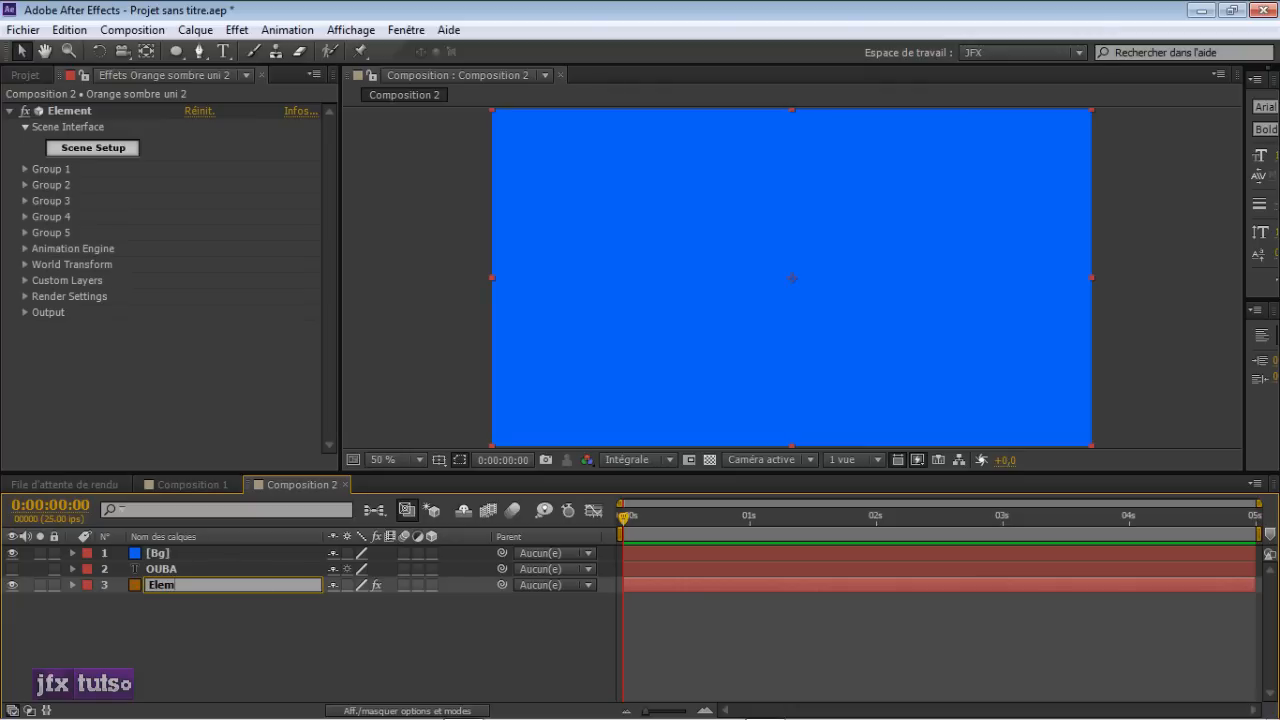
{"action": "type", "text": "nt"}
{"action": "key", "text": "Return"}
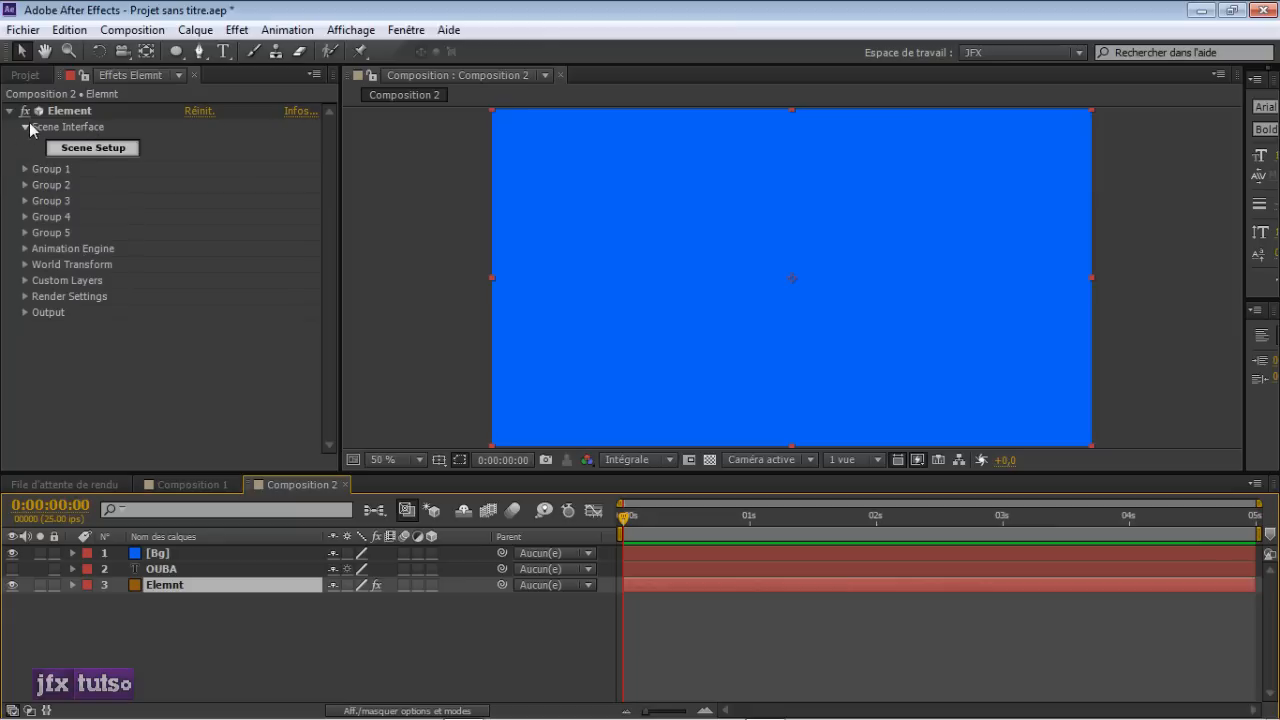
- Assign the OUBA text layer as Path Layer 1 in the Element effect's custom text and masks
{"action": "left_click", "coordinate": [25, 280]}
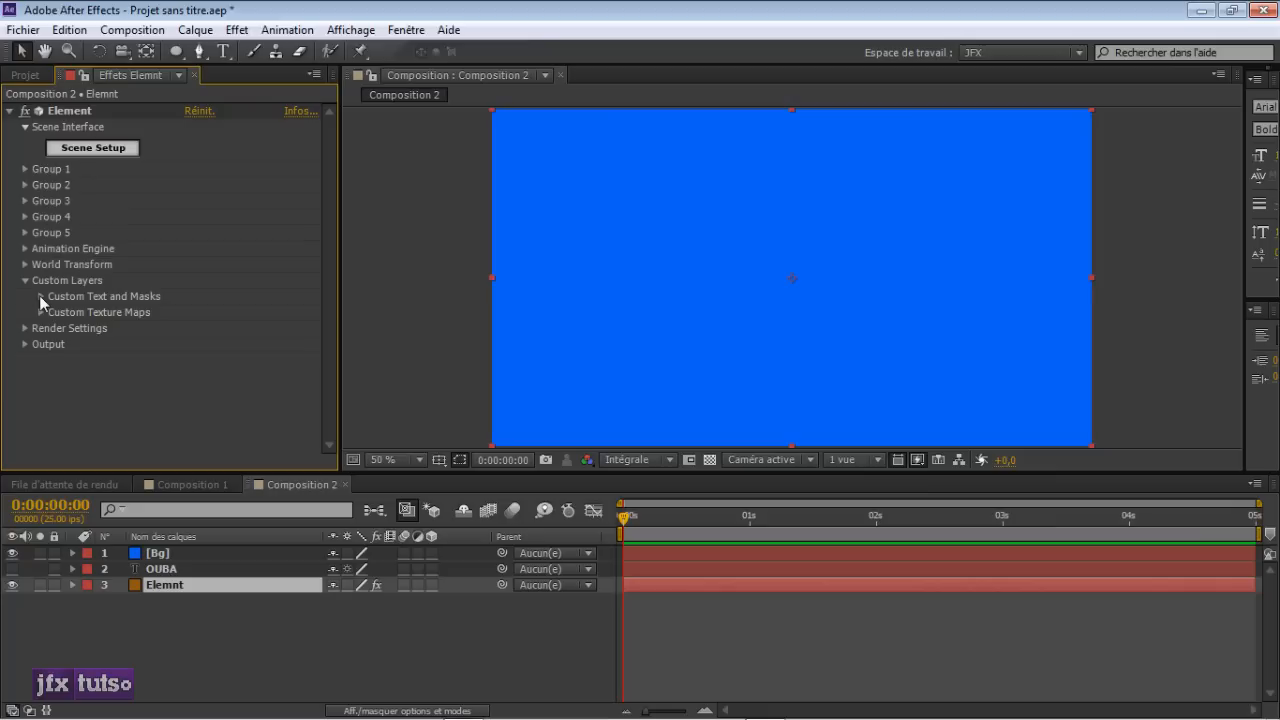
{"action": "left_click", "coordinate": [41, 296]}
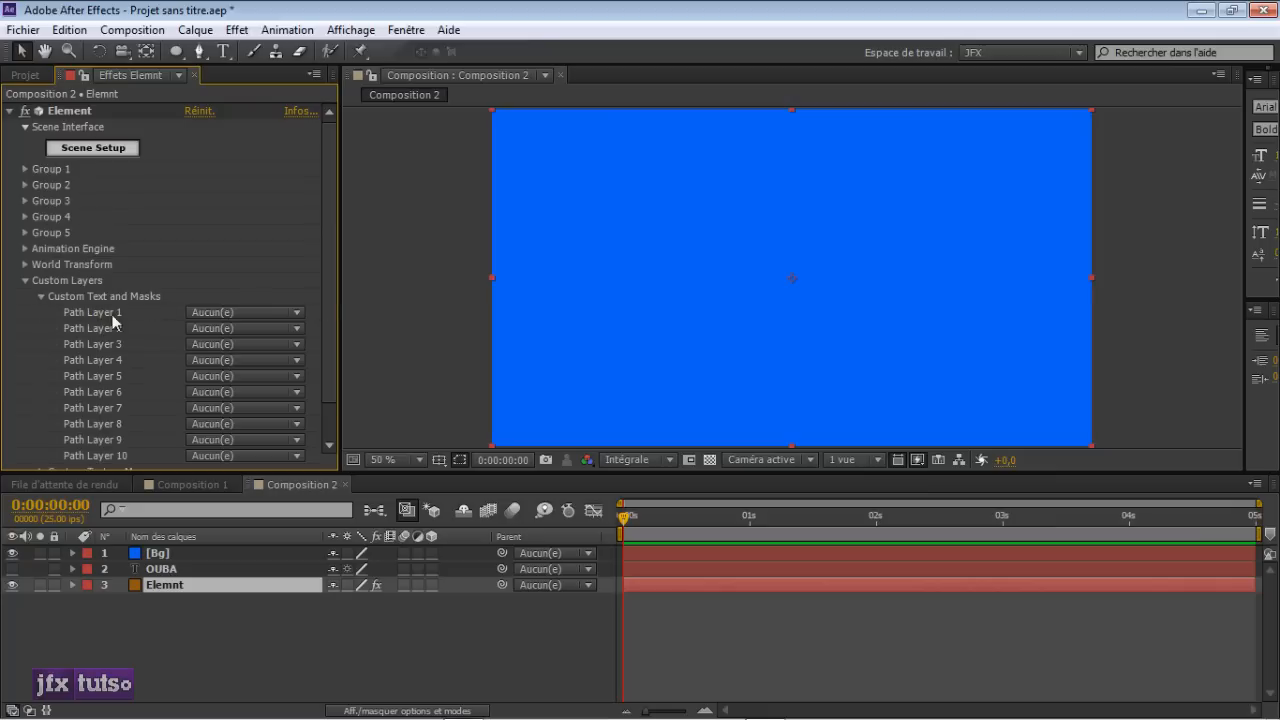
{"action": "scroll", "coordinate": [113, 300], "scroll_direction": "down", "scroll_amount": 2}
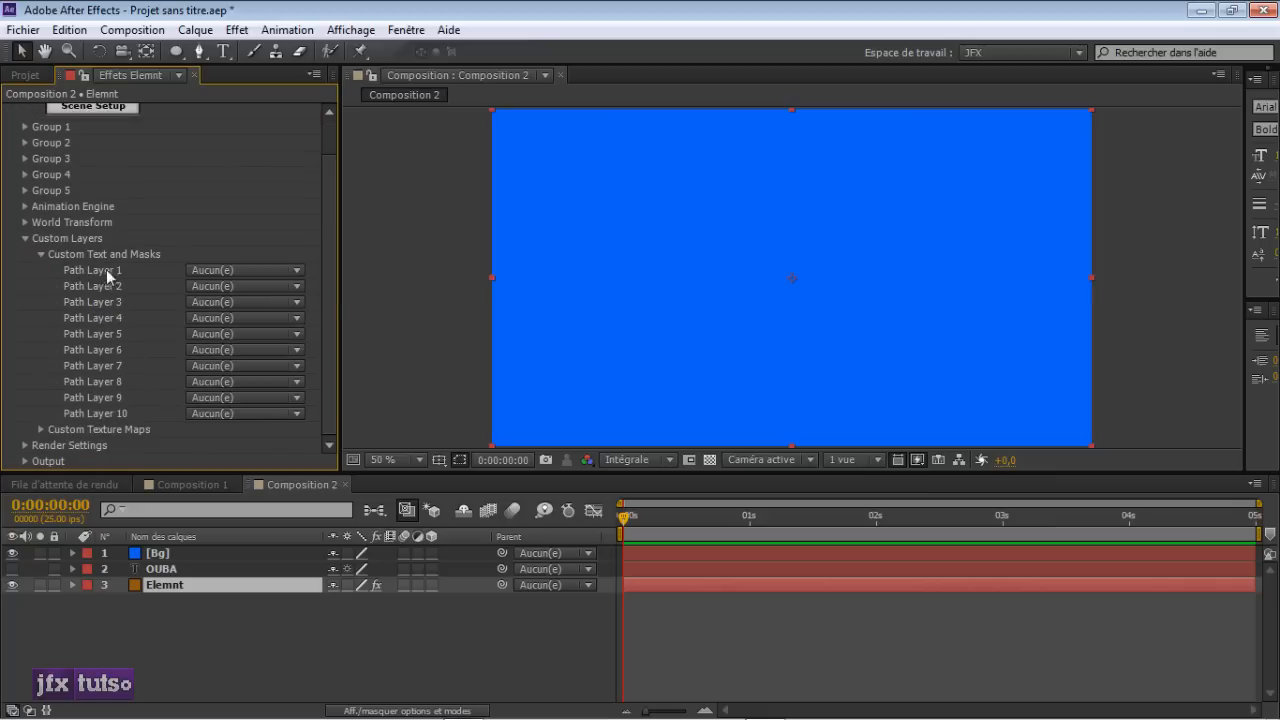
{"action": "left_click", "coordinate": [223, 665]}
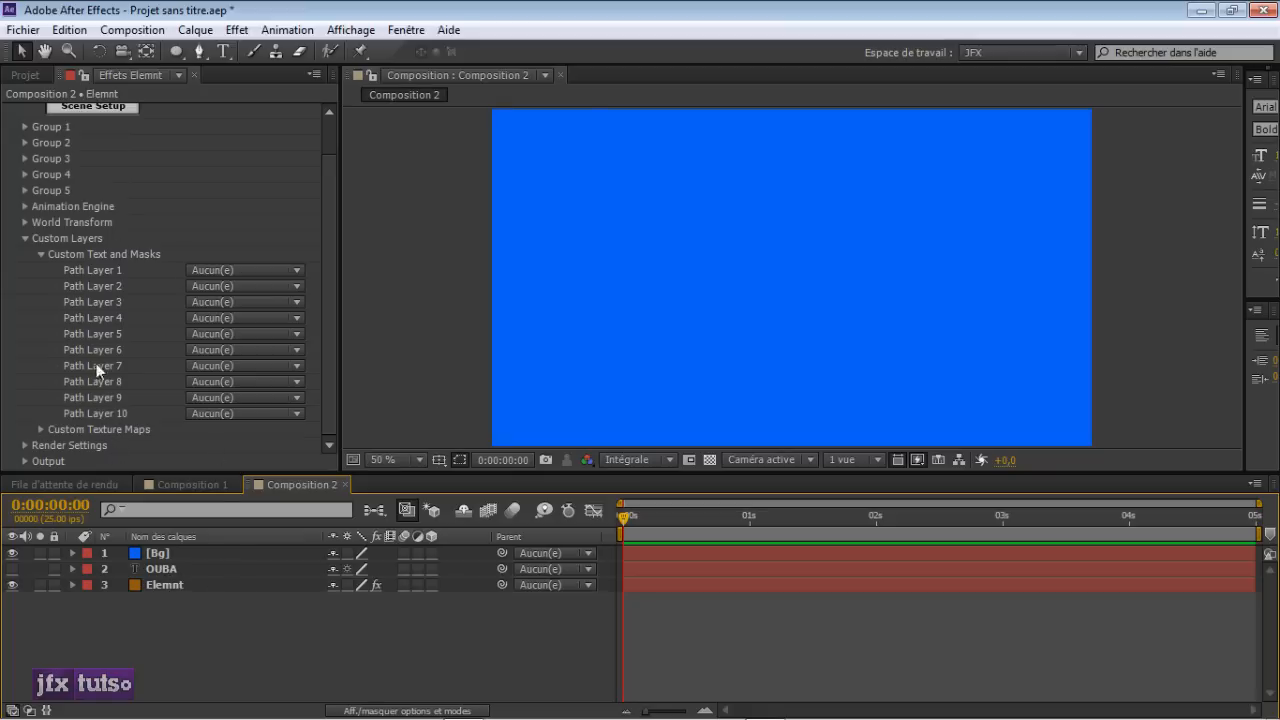
{"action": "left_click", "coordinate": [220, 272]}
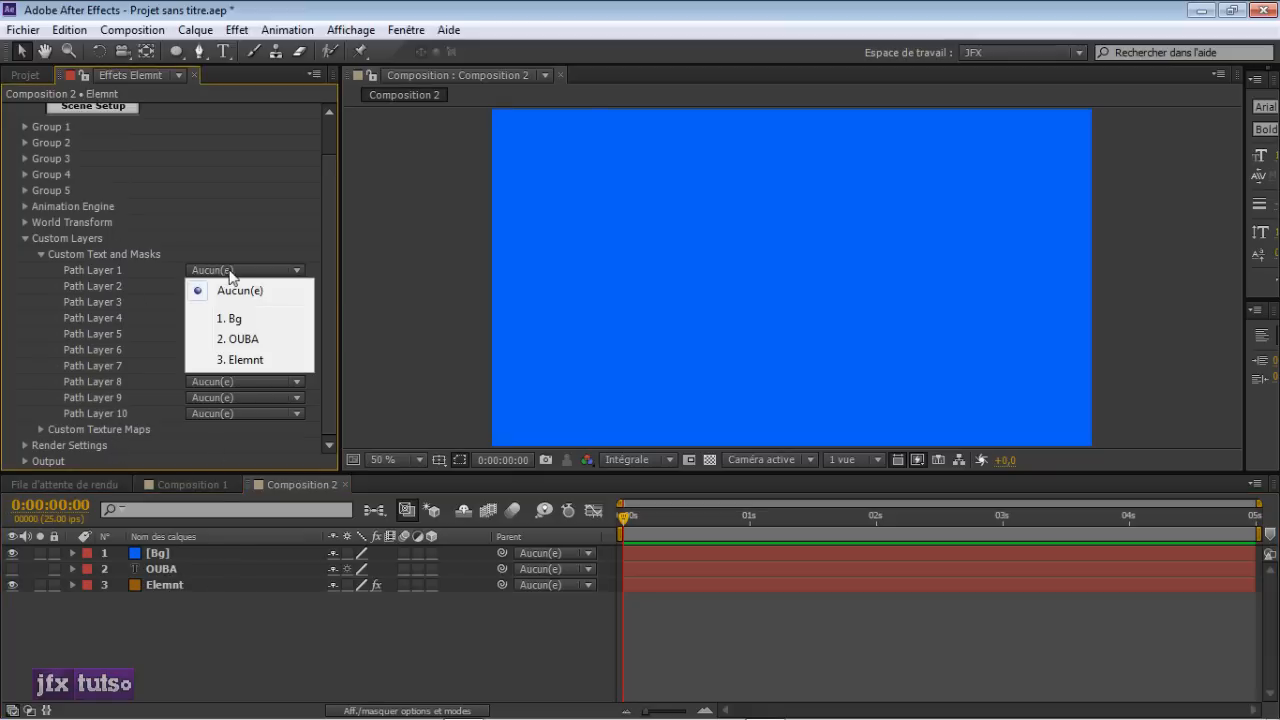
{"action": "left_click", "coordinate": [252, 338]}
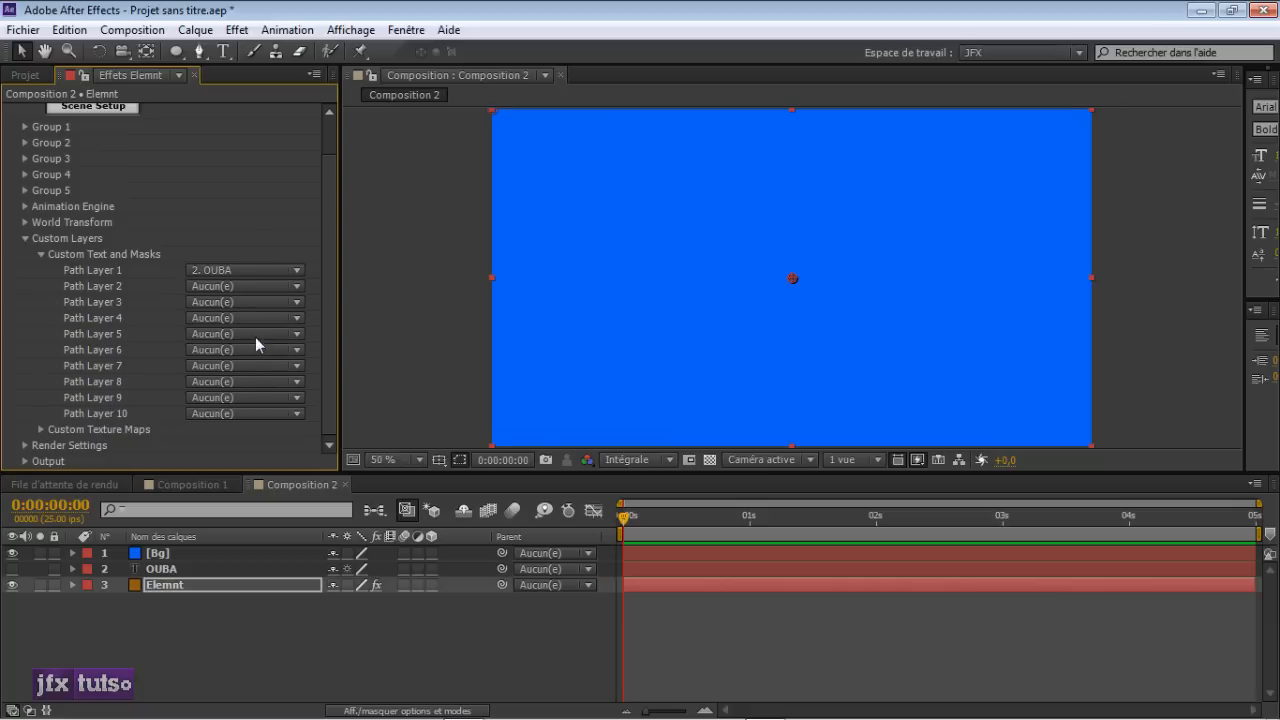
{"action": "left_click", "coordinate": [25, 239]}
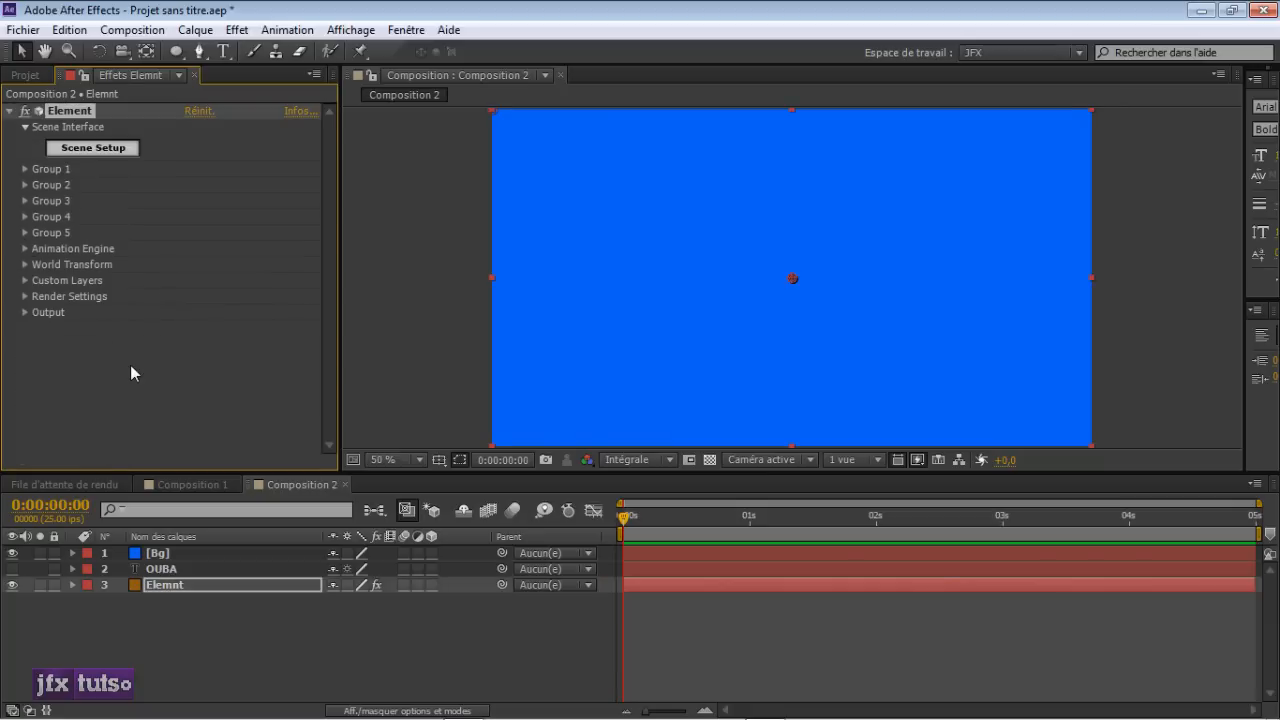
- Extrude the OUBA text in Element's Scene Setup and inspect the 3D model from several angles
{"action": "left_click", "coordinate": [92, 150]}
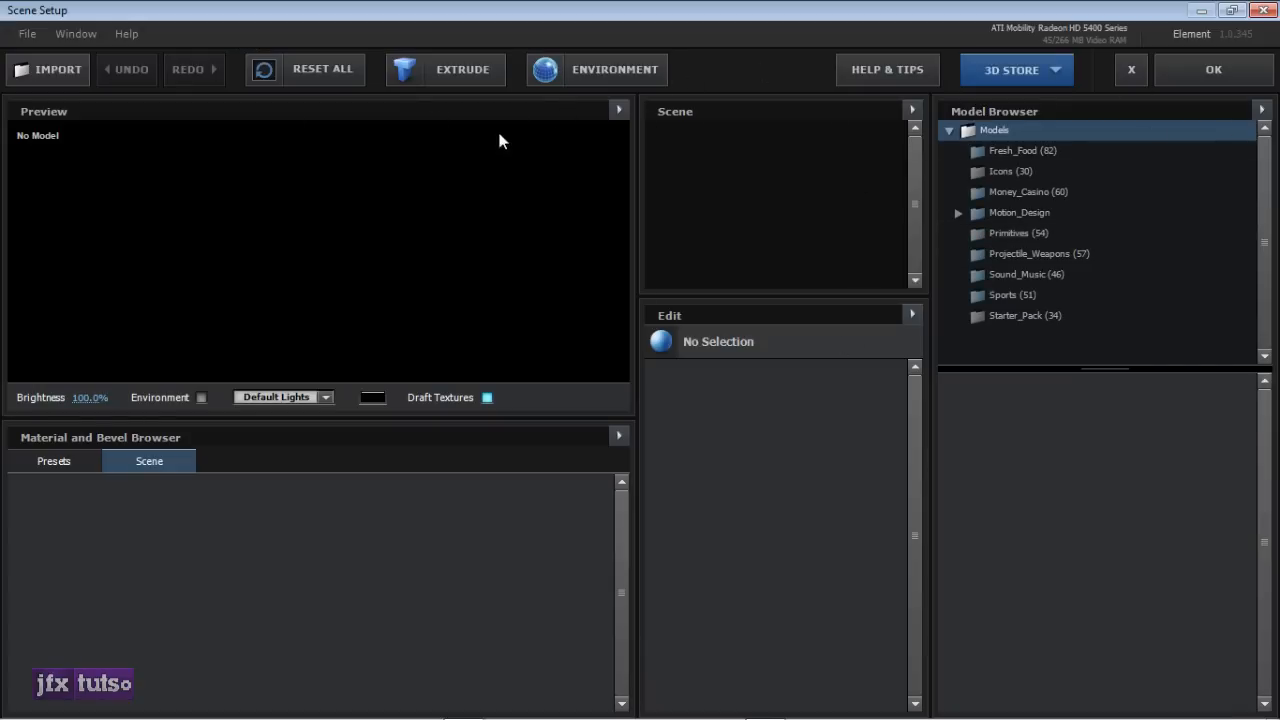
{"action": "left_click", "coordinate": [453, 76]}
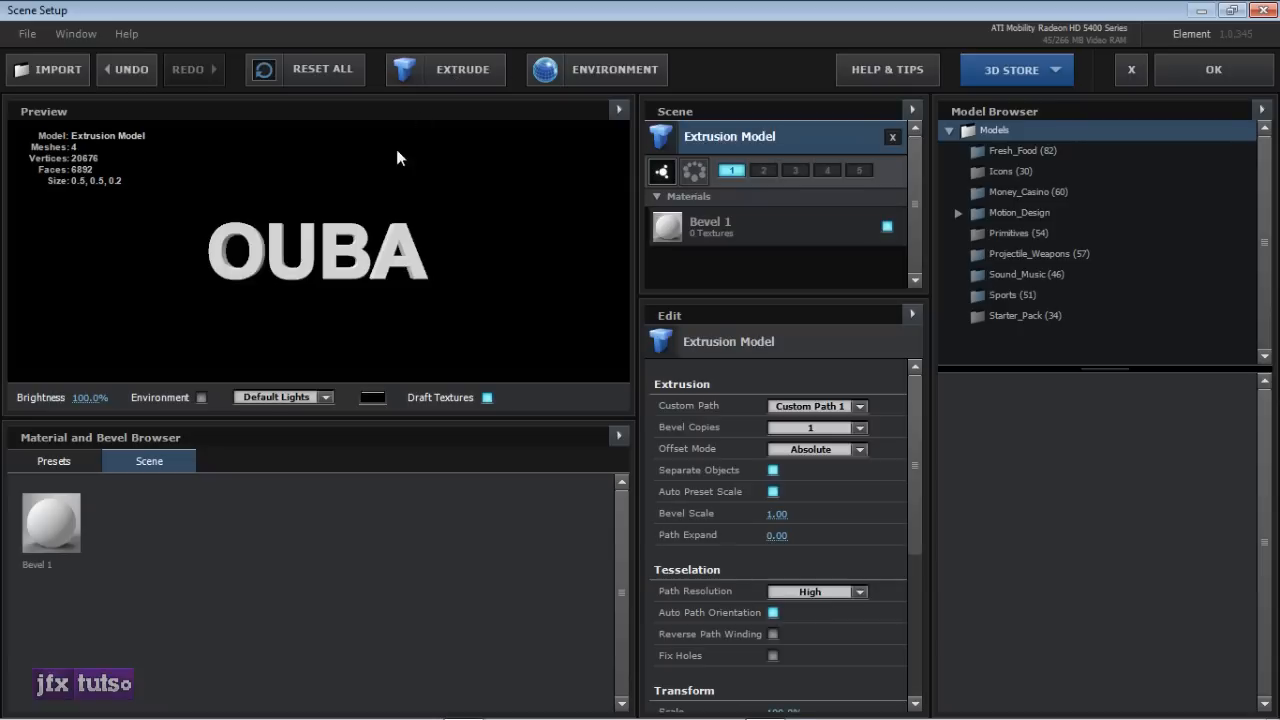
{"action": "mouse_move", "coordinate": [324, 262]}
{"action": "left_mouse_down"}
{"action": "mouse_move", "coordinate": [412, 287]}
{"action": "mouse_move", "coordinate": [479, 232]}
{"action": "mouse_move", "coordinate": [326, 311]}
{"action": "mouse_move", "coordinate": [331, 277]}
{"action": "left_mouse_up"}
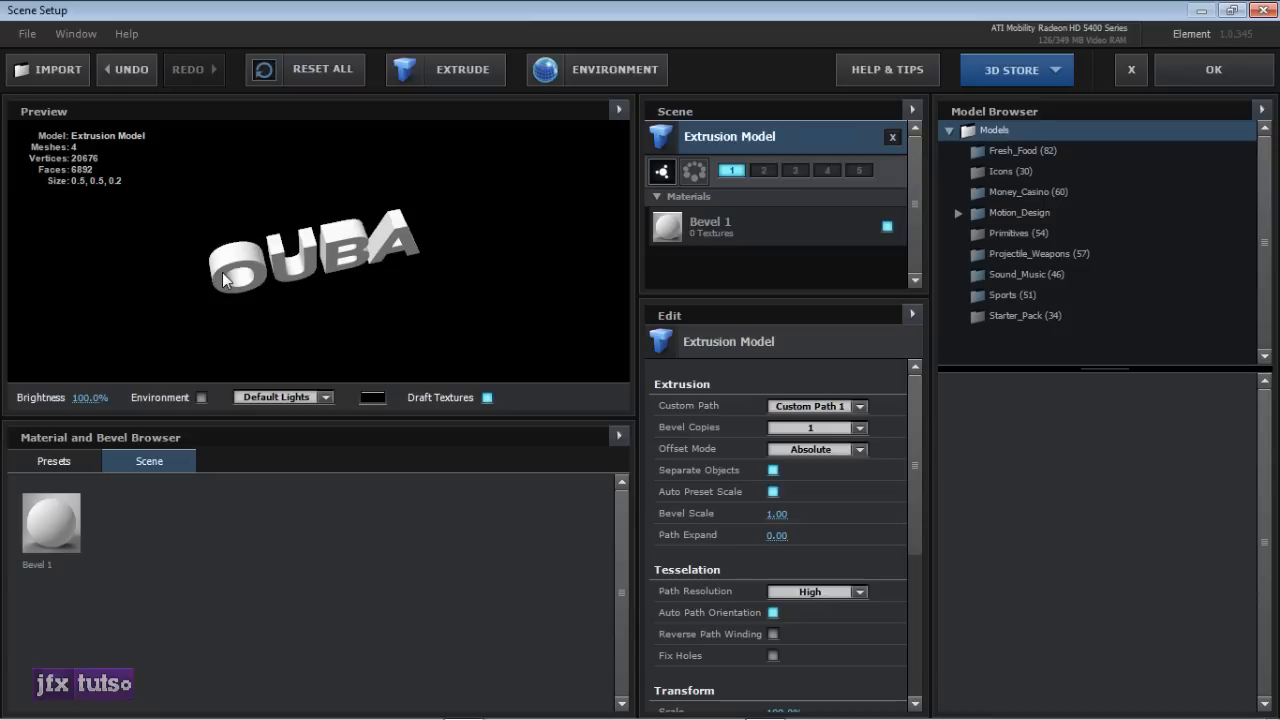
{"action": "left_click_drag", "start_coordinate": [327, 268], "coordinate": [338, 226]}
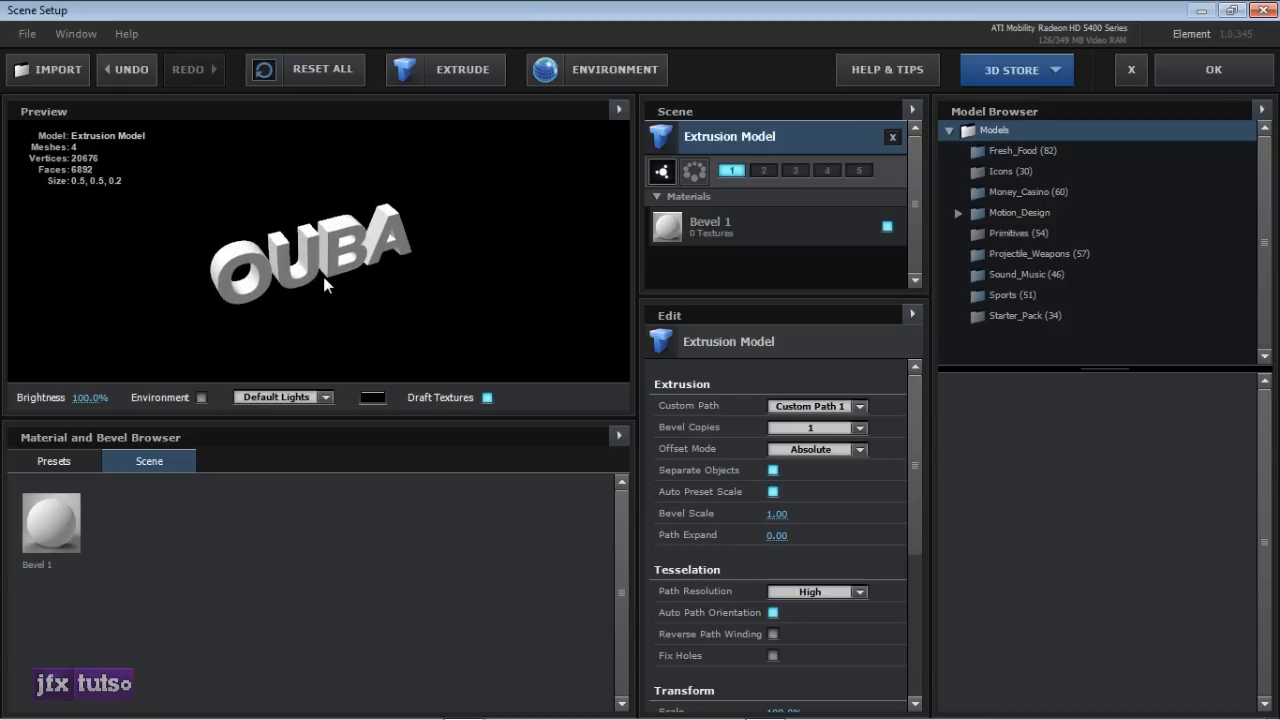
{"action": "scroll", "coordinate": [323, 283], "scroll_direction": "up", "scroll_amount": 5}
{"action": "left_click_drag", "start_coordinate": [266, 280], "coordinate": [237, 258]}
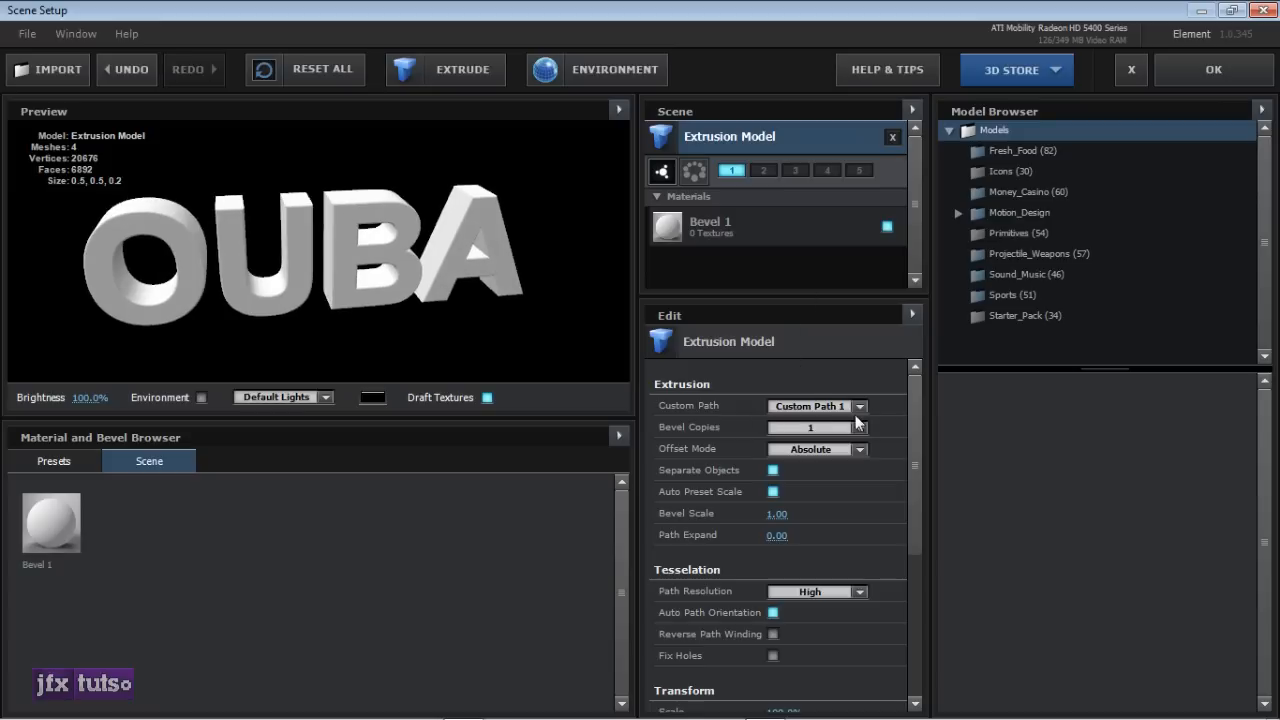
- Set Bevel 1's Extrude to 1.11, Expand Edges to 0.08, Bevel Size to 0.70 and Bevel Segments to 7
{"action": "left_click", "coordinate": [745, 229]}
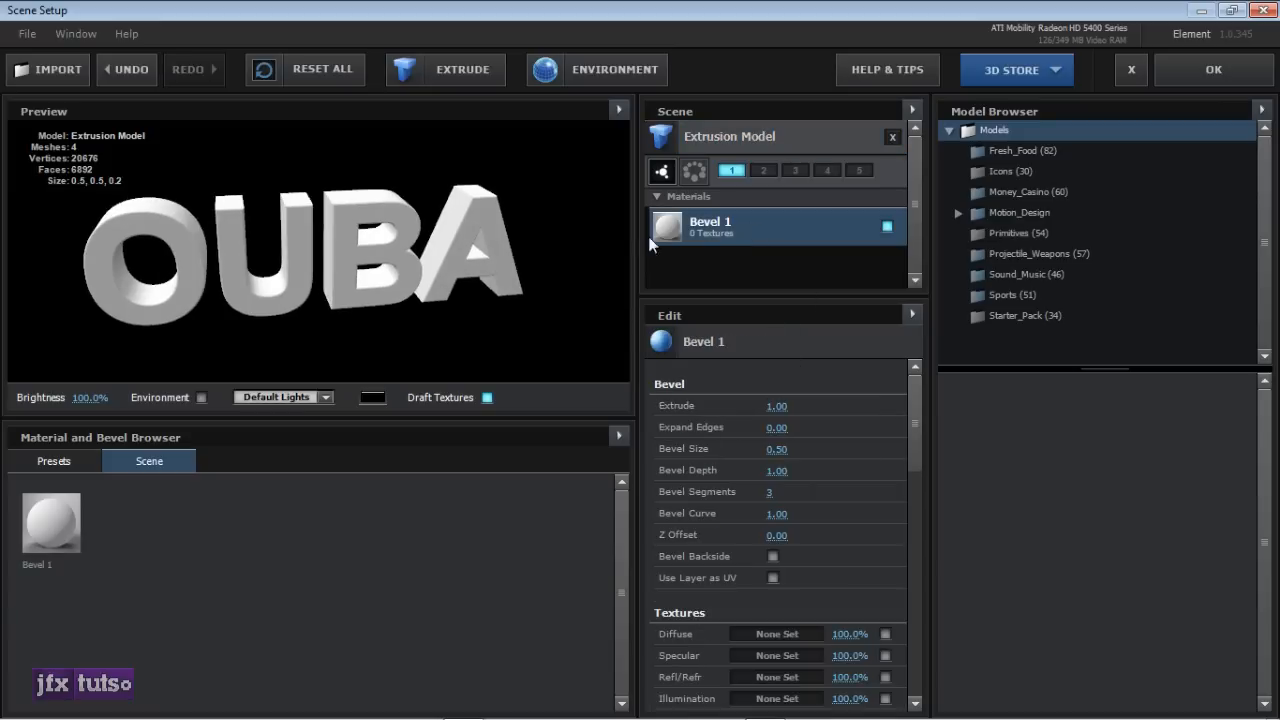
{"action": "left_click_drag", "start_coordinate": [296, 208], "coordinate": [301, 250]}
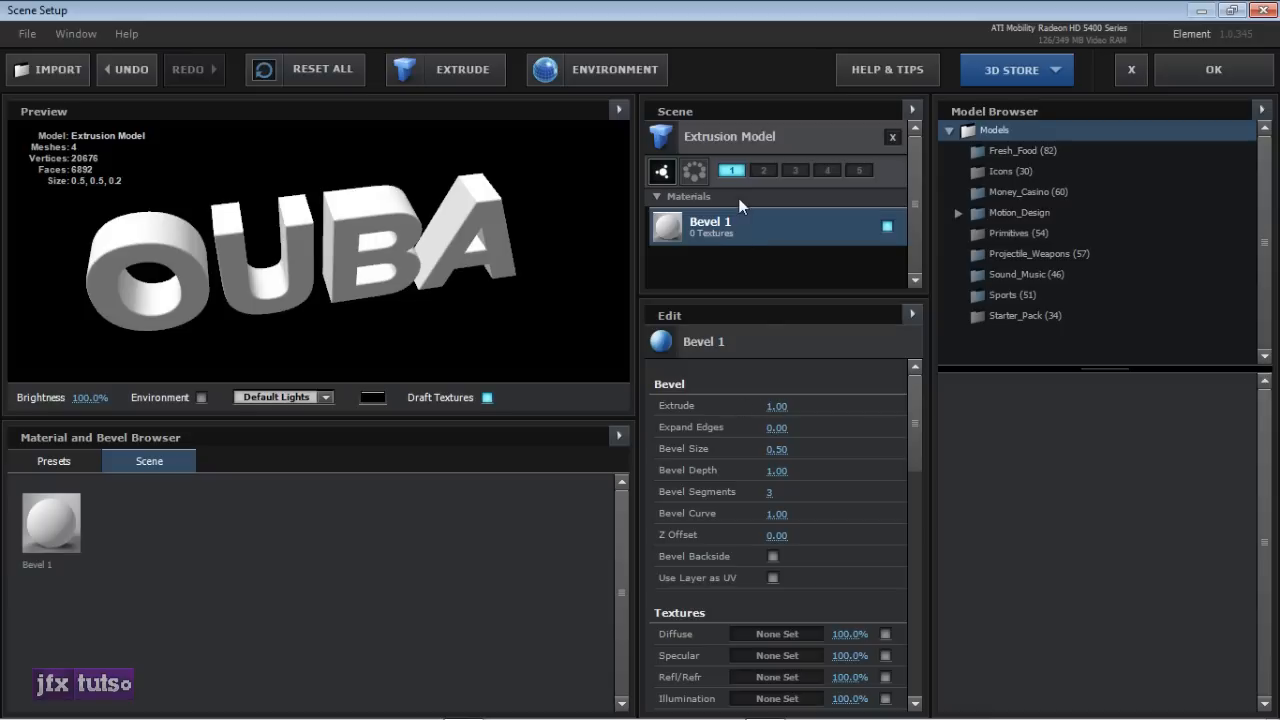
{"action": "left_click", "coordinate": [751, 137]}
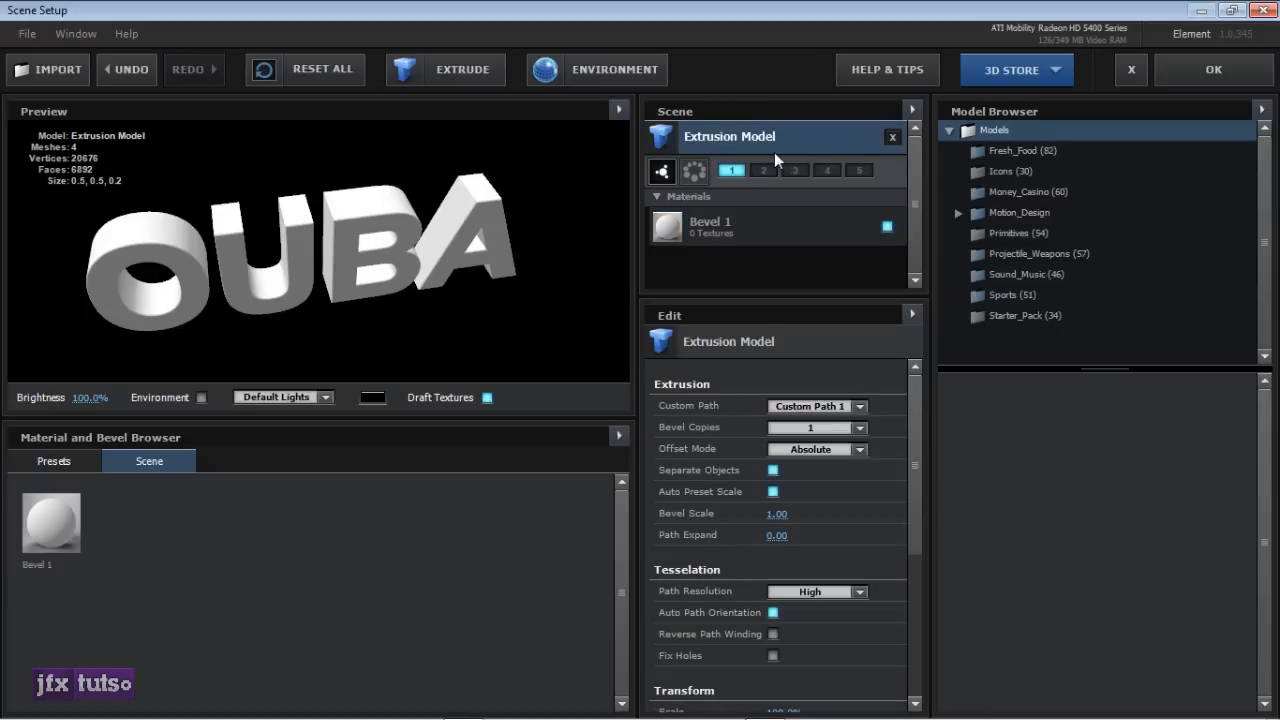
{"action": "left_click", "coordinate": [789, 233]}
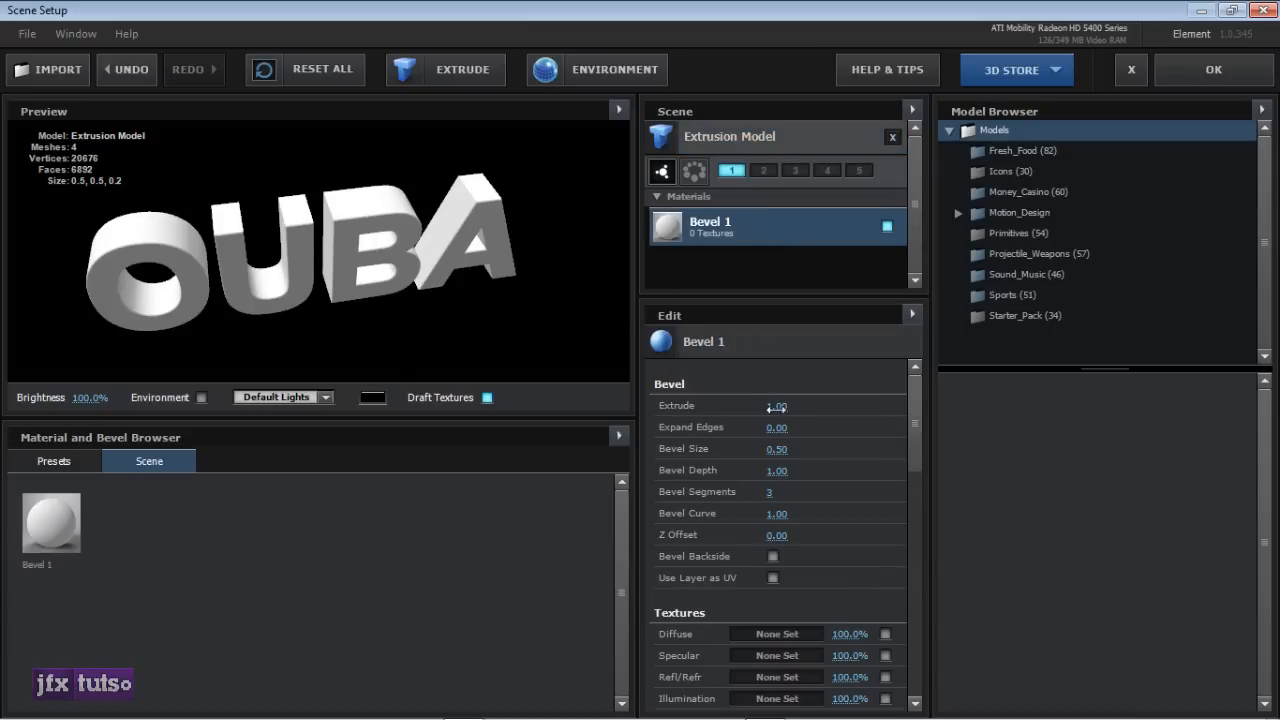
{"action": "left_click_drag", "start_coordinate": [780, 407], "coordinate": [793, 452]}
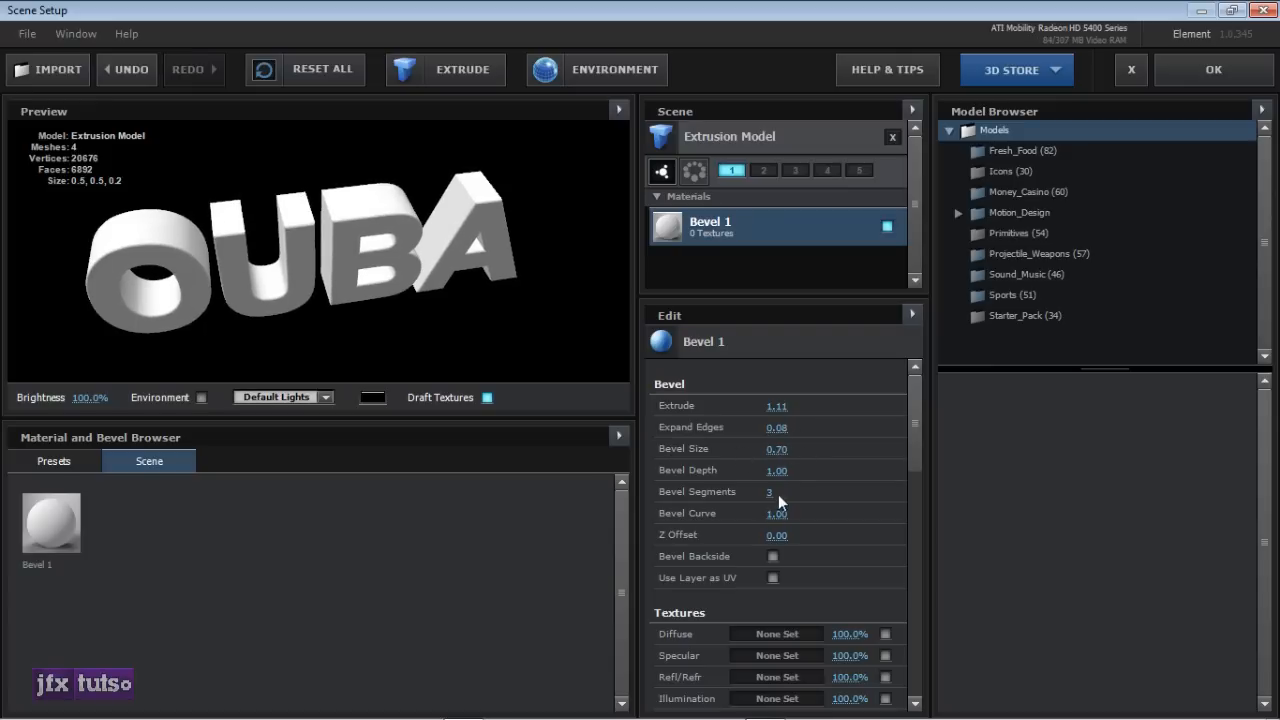
{"action": "left_click_drag", "start_coordinate": [770, 499], "coordinate": [800, 495]}
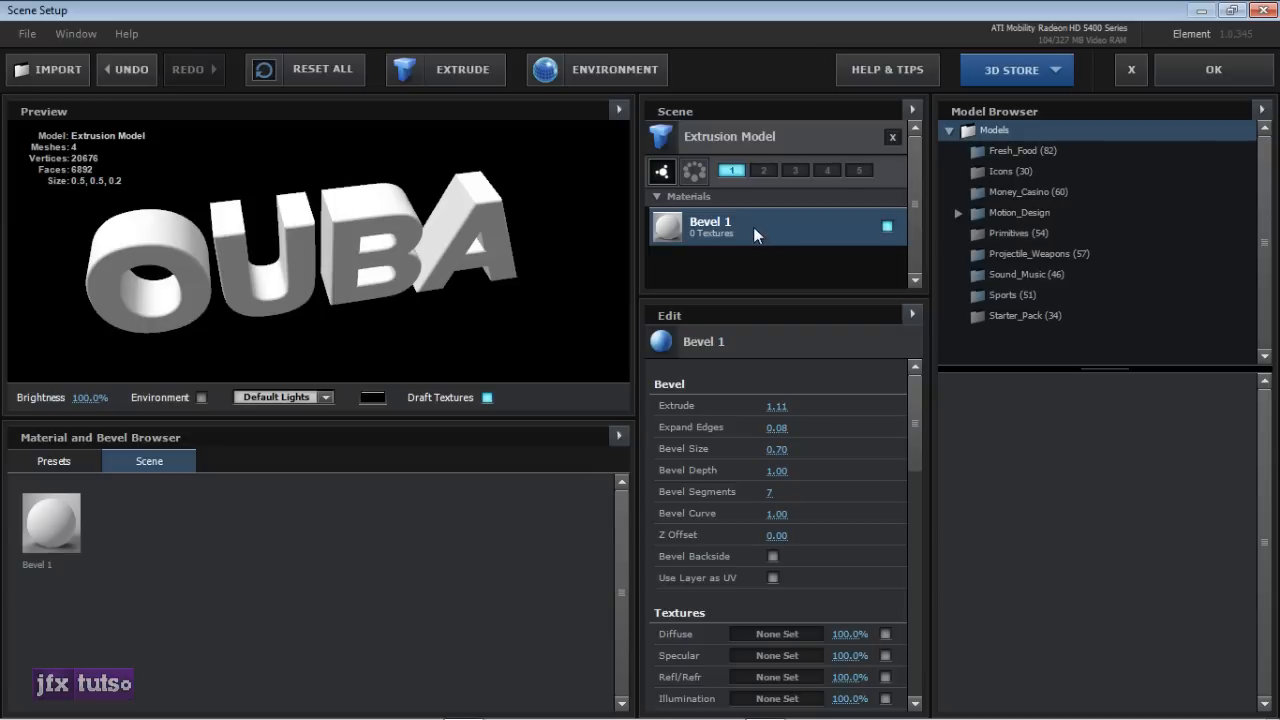
- Set the extrusion model's Bevel Copies to 2
{"action": "left_click", "coordinate": [731, 141]}
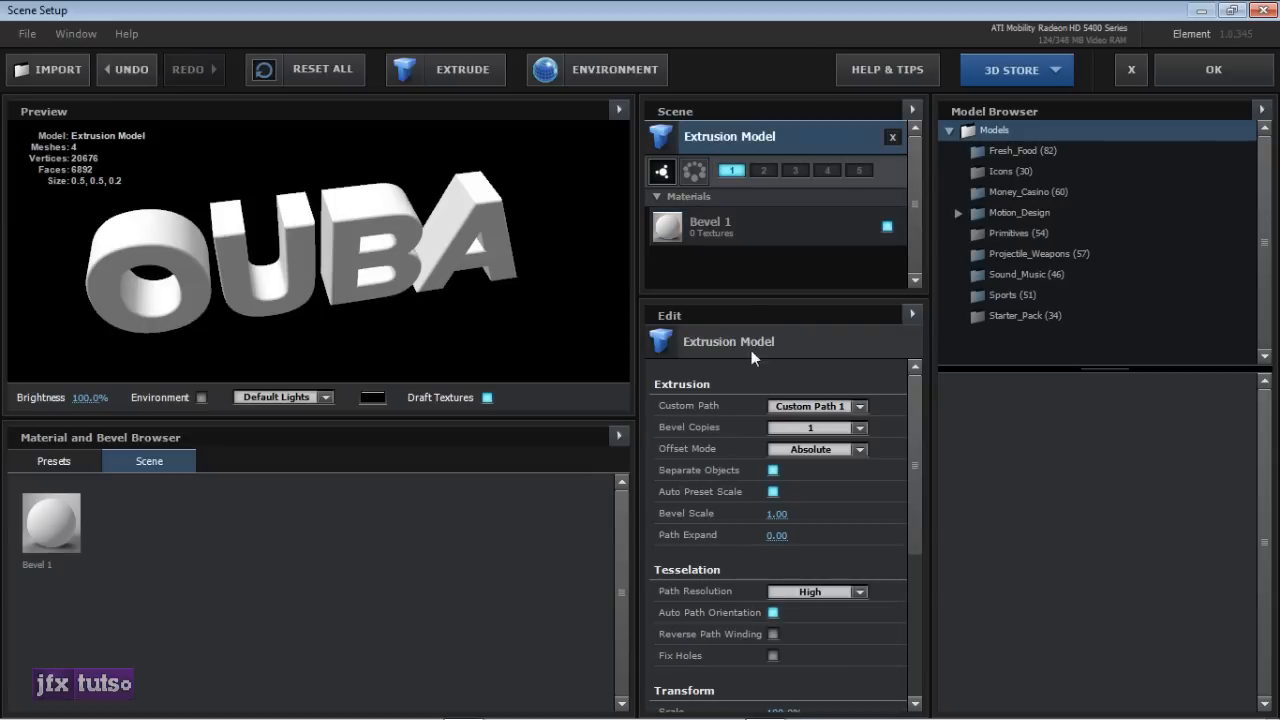
{"action": "left_click", "coordinate": [836, 428]}
{"action": "left_click", "coordinate": [815, 456]}
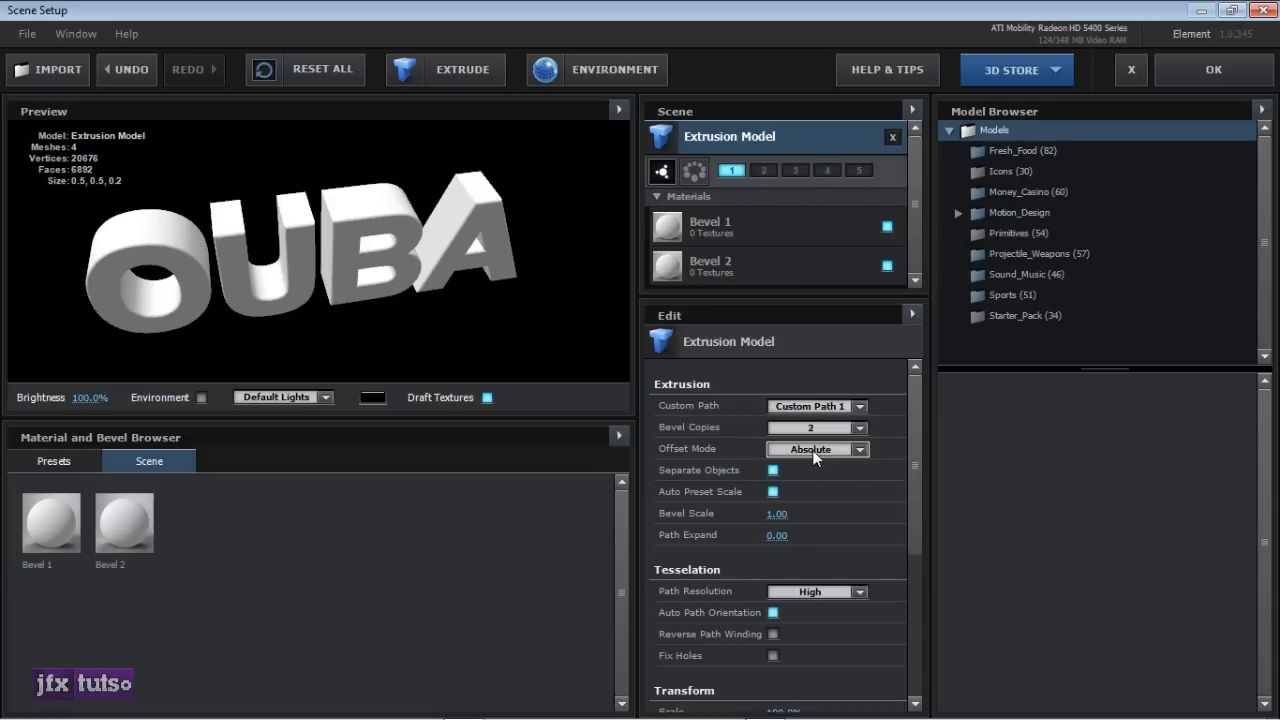
- Apply the Metal2 bevel preset to the extruded OUBA text, check the model and accept the scene
{"action": "left_click", "coordinate": [53, 463]}
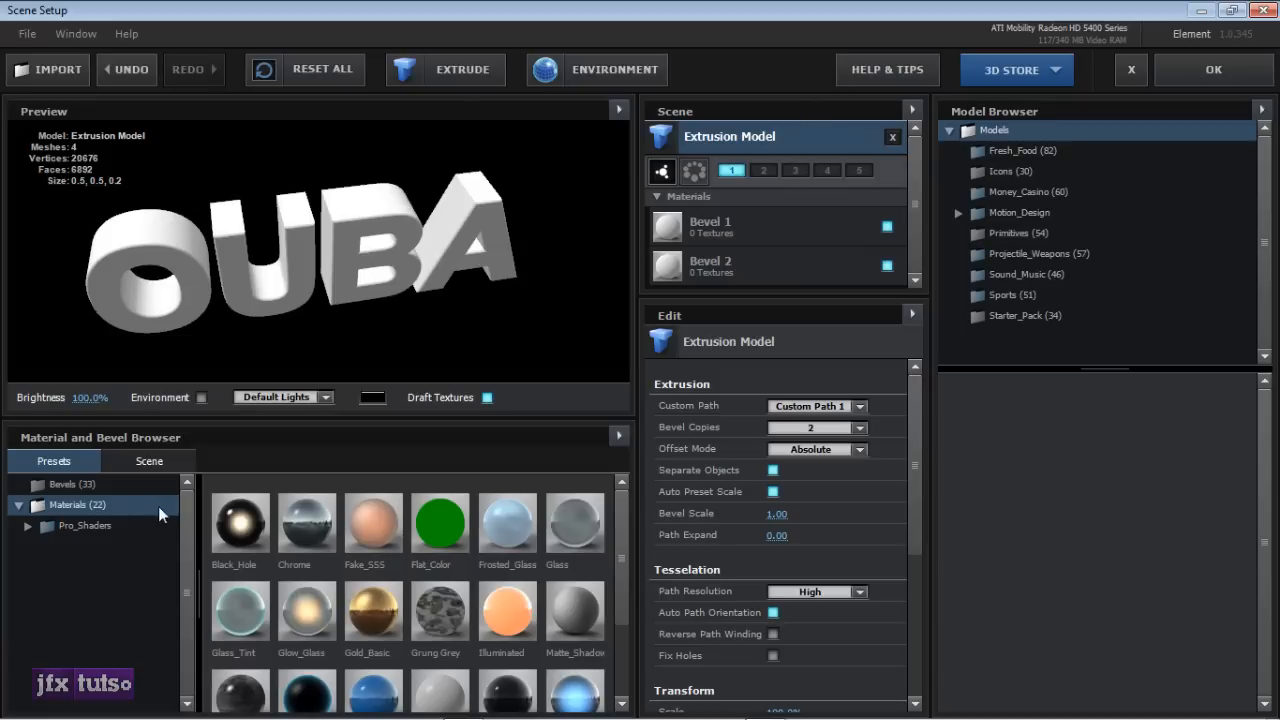
{"action": "left_click", "coordinate": [100, 486]}
{"action": "left_click_drag", "start_coordinate": [612, 504], "coordinate": [614, 600]}
{"action": "left_click", "coordinate": [296, 549]}
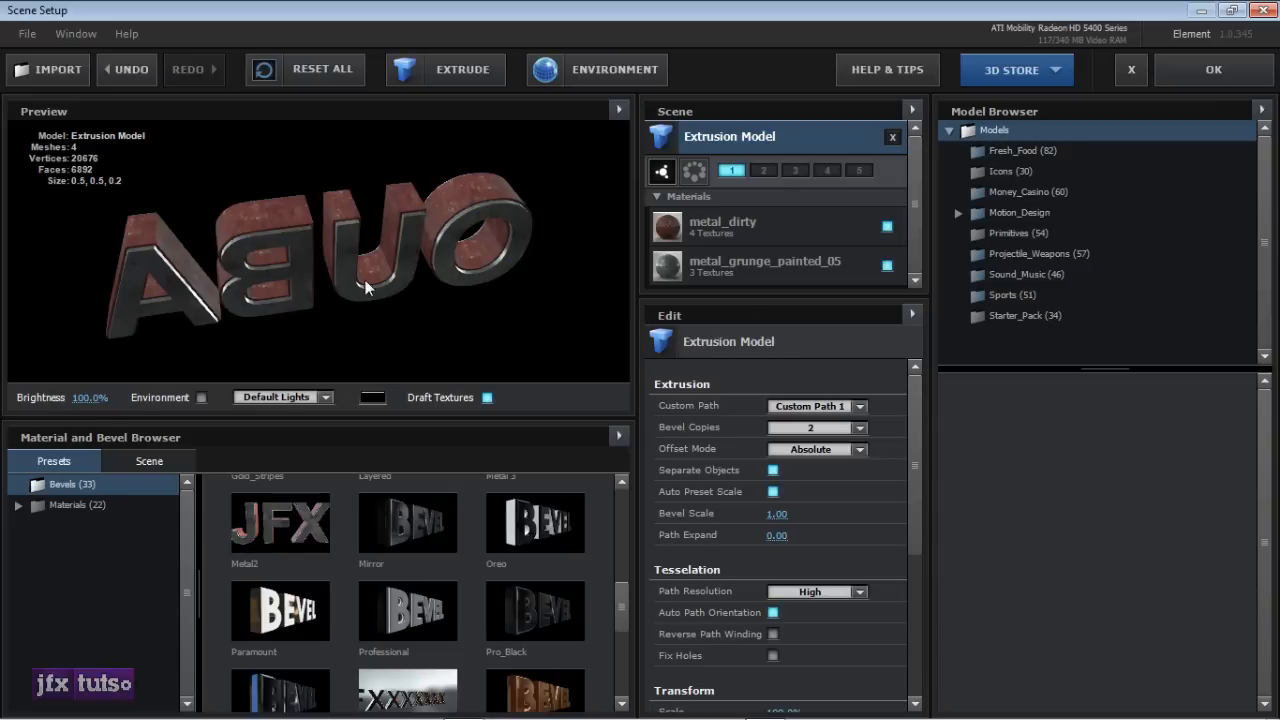
{"action": "left_click_drag", "start_coordinate": [300, 285], "coordinate": [277, 233]}
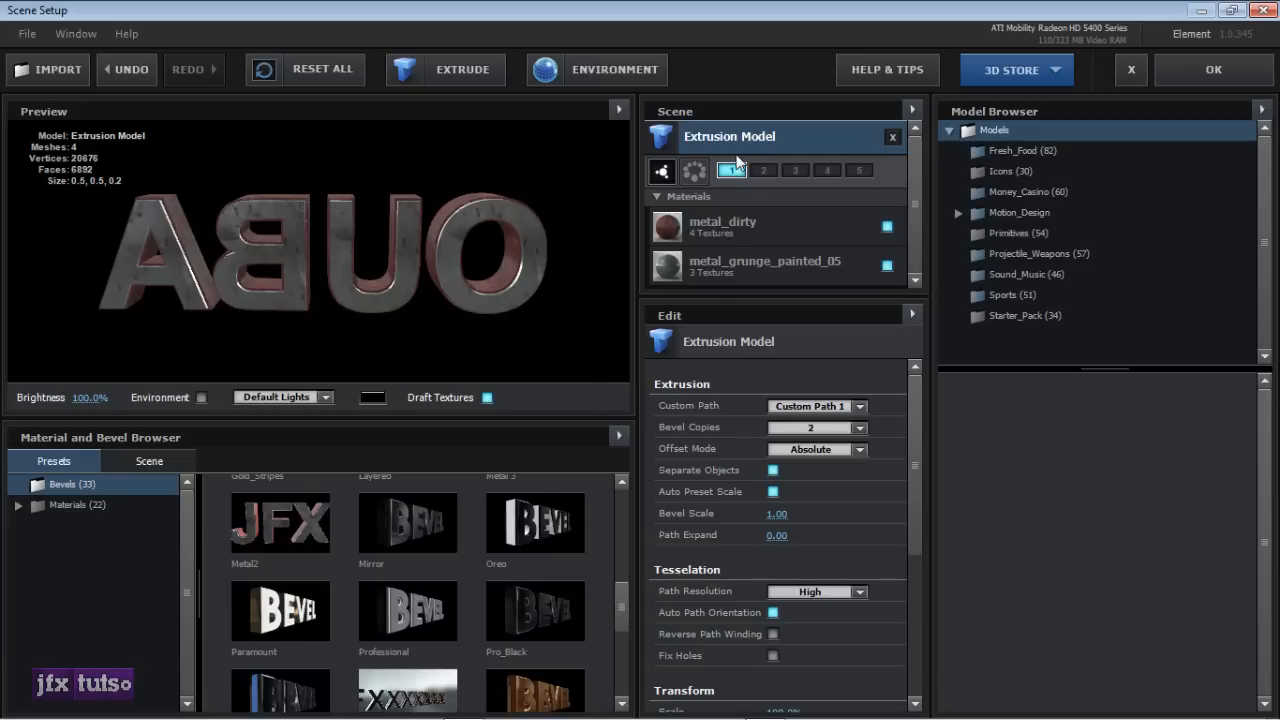
{"action": "left_click_drag", "start_coordinate": [124, 247], "coordinate": [437, 227]}
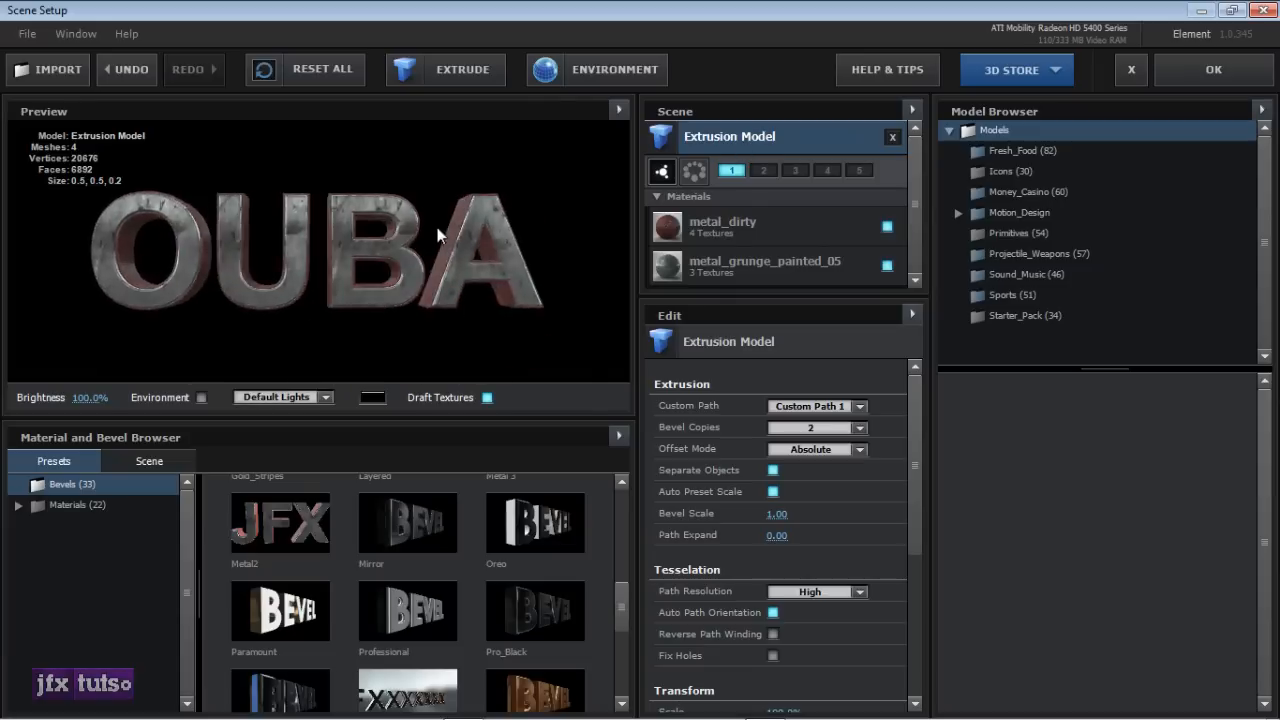
{"action": "left_click", "coordinate": [1218, 70]}
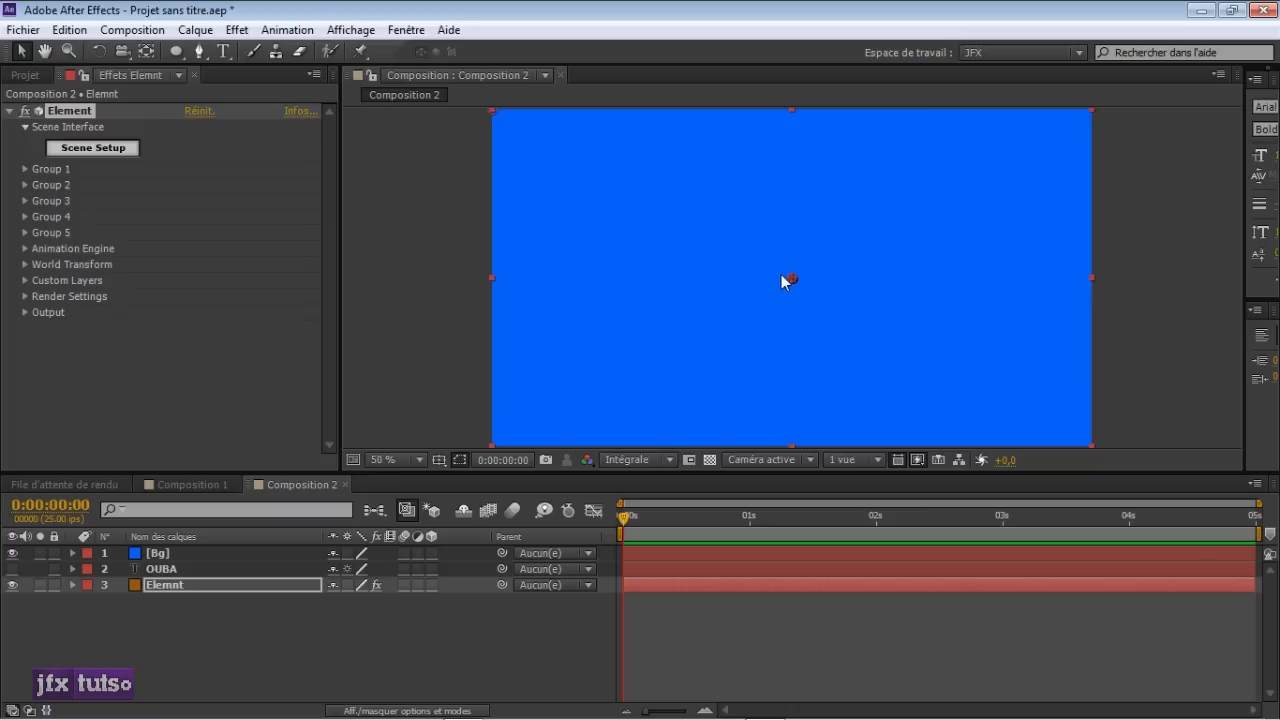
- Move the Bg layer beneath the Elemnt layer
{"action": "left_click_drag", "start_coordinate": [177, 552], "coordinate": [183, 596]}
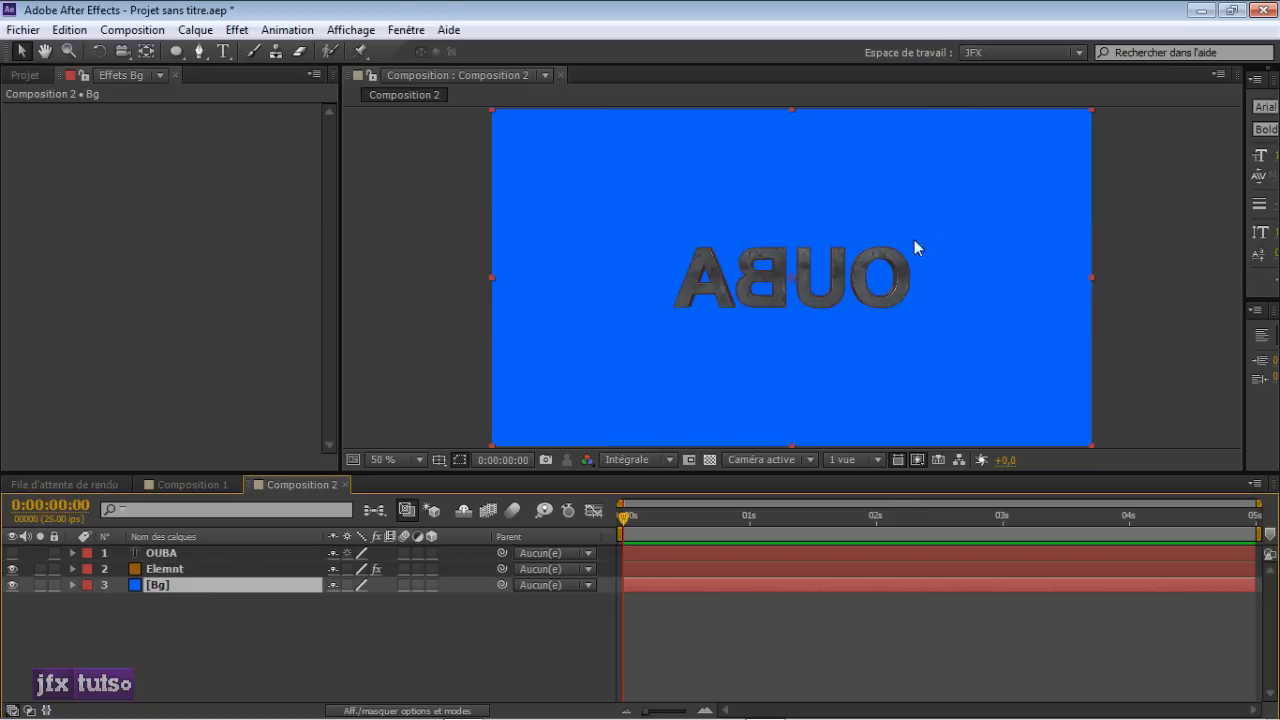
- Reopen the Elemnt layer's Scene Setup and set the extrusion model's Y orientation to 180°
{"action": "left_click", "coordinate": [243, 569]}
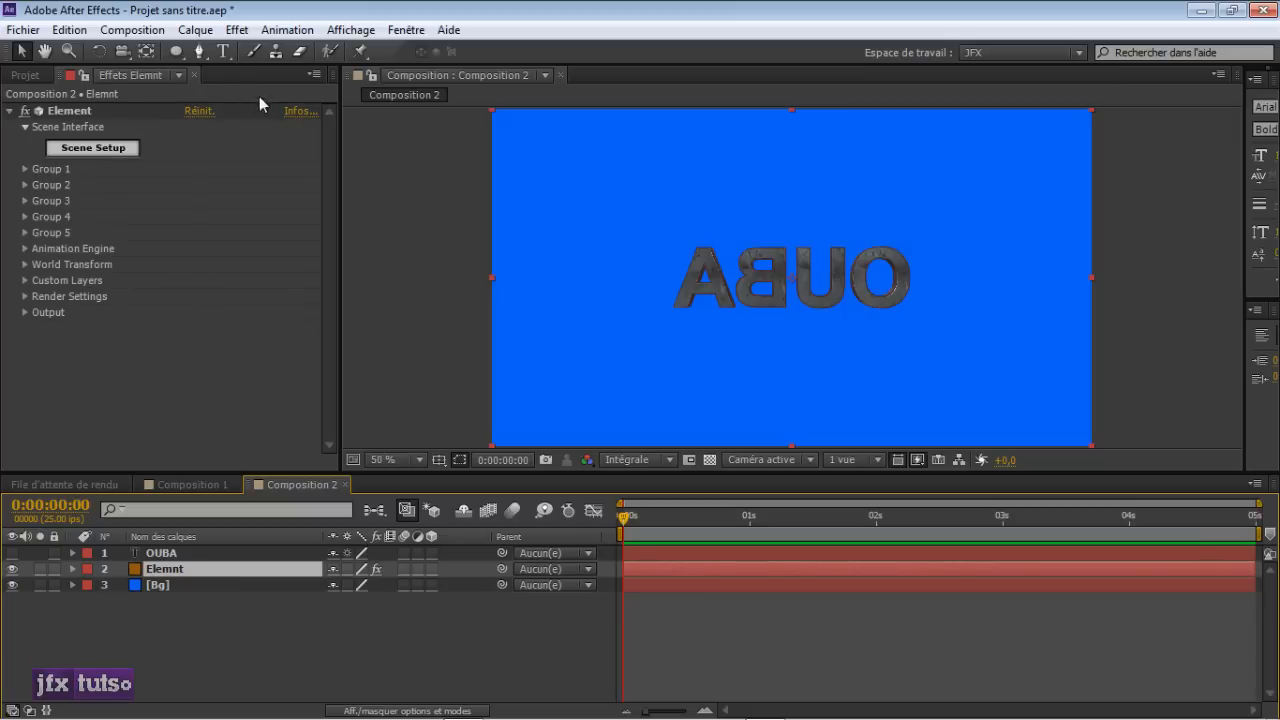
{"action": "left_click", "coordinate": [134, 147]}
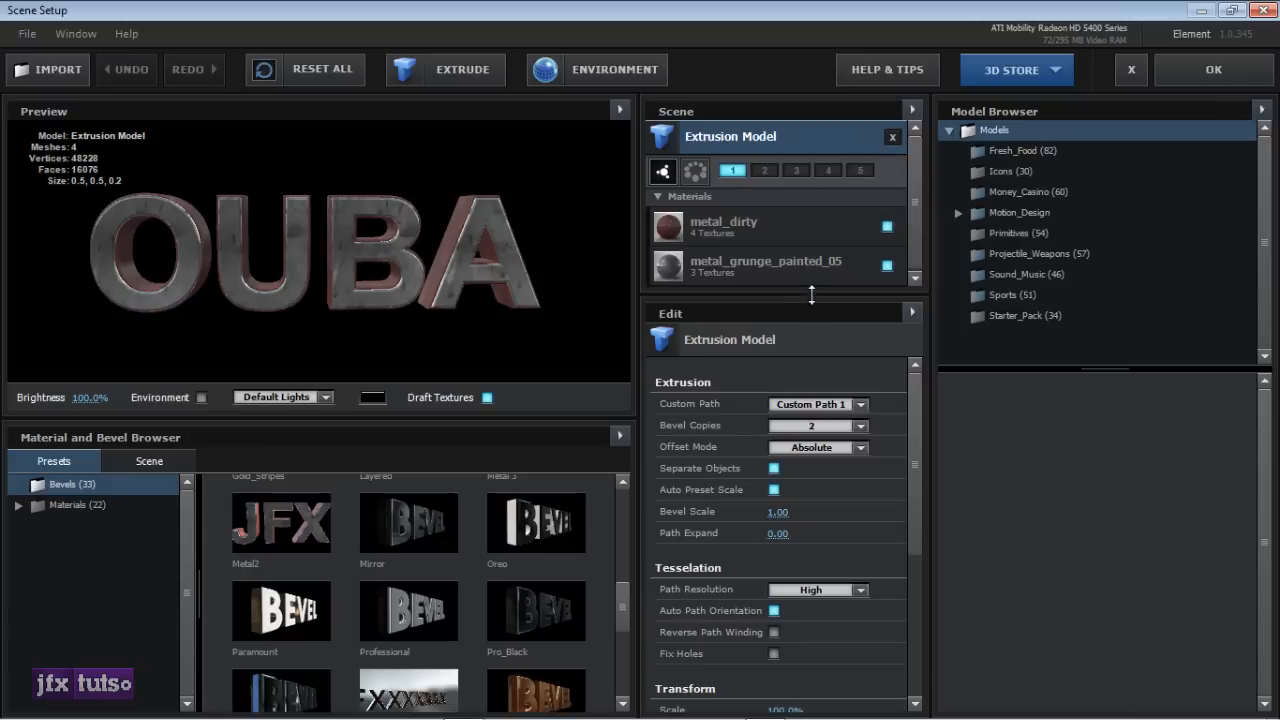
{"action": "left_click_drag", "start_coordinate": [809, 293], "coordinate": [807, 336]}
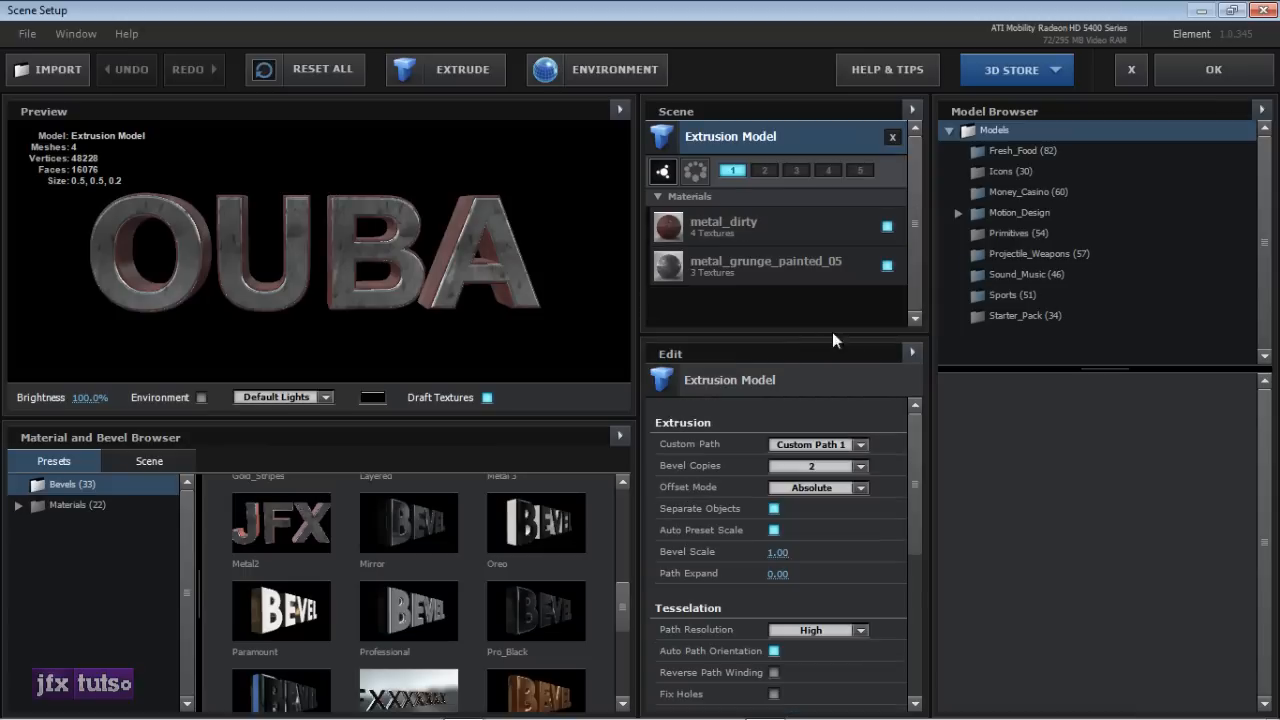
{"action": "left_click_drag", "start_coordinate": [913, 480], "coordinate": [913, 605]}
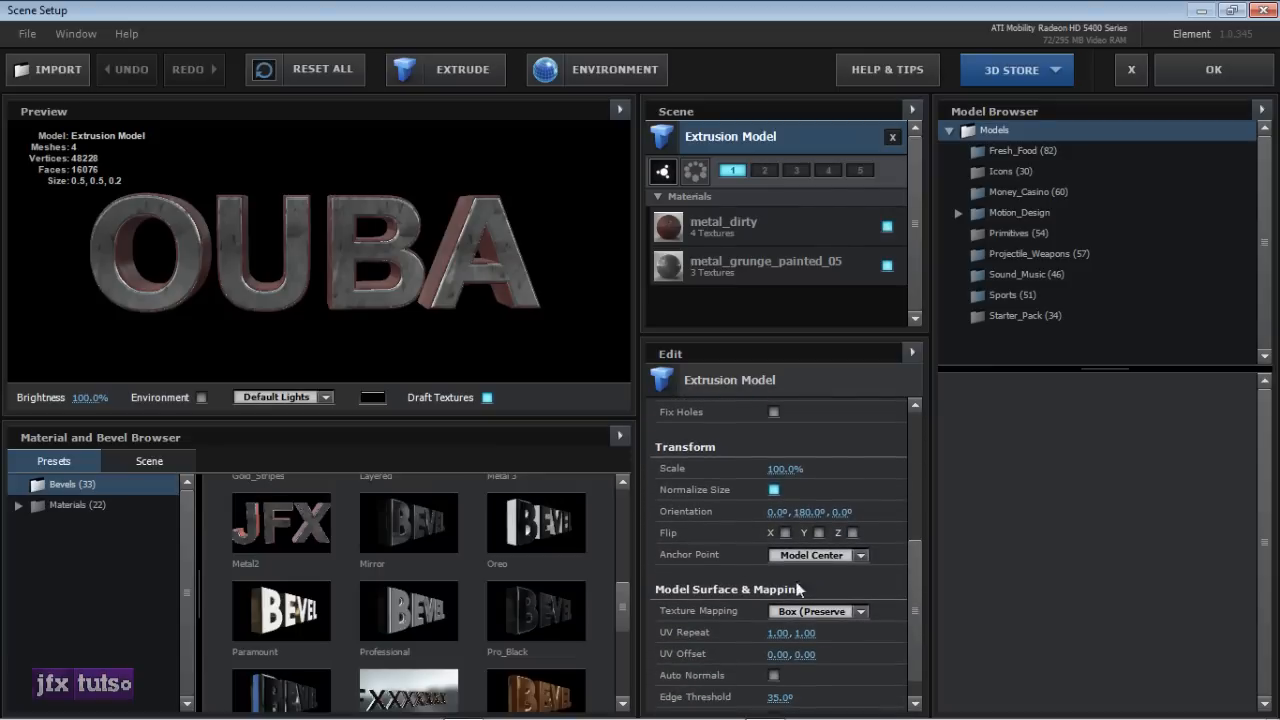
{"action": "left_click", "coordinate": [805, 512]}
{"action": "type", "text": "180"}
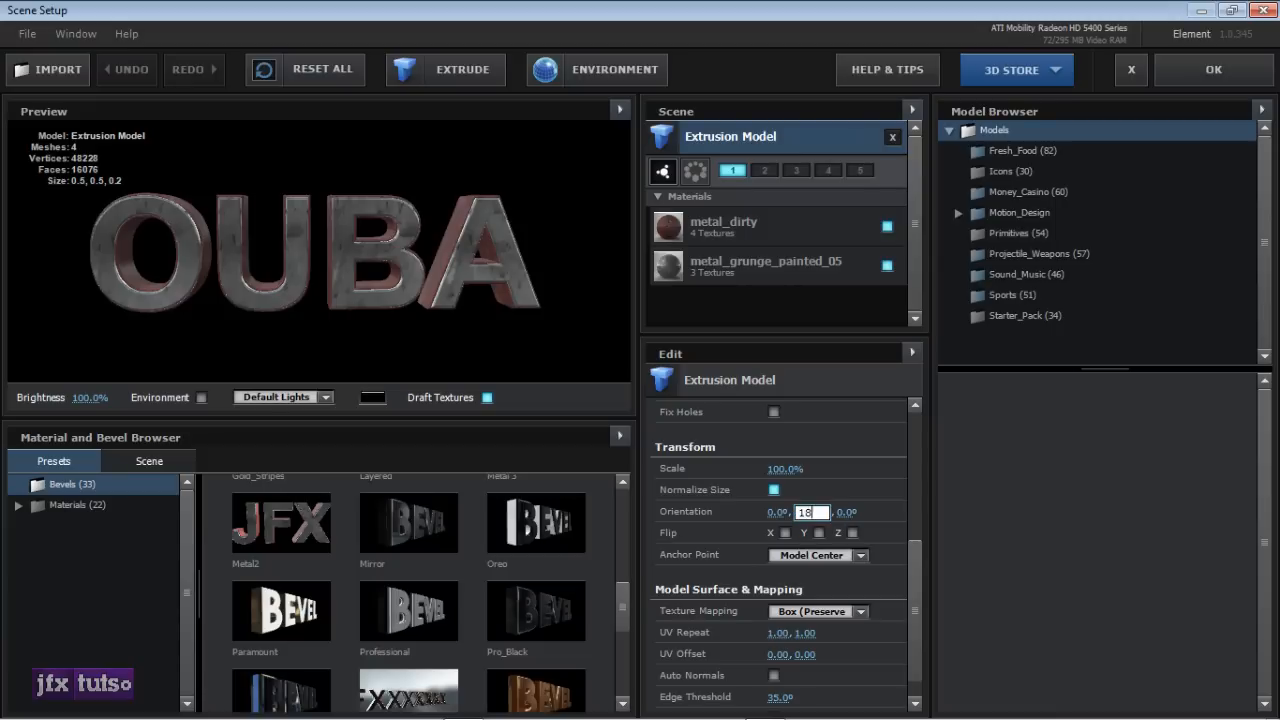
{"action": "key", "text": "Return"}
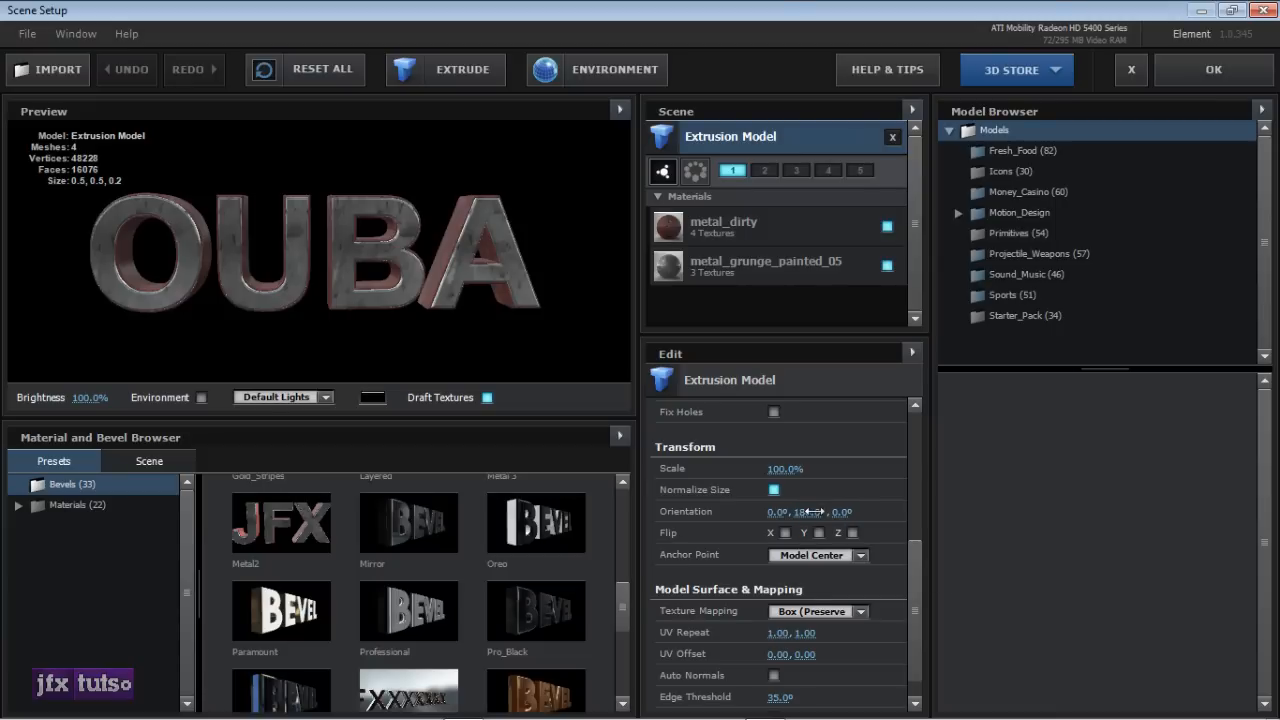
- Accept the scene, reopen the Elemnt layer's Scene Setup and set the extrusion model's Y orientation to 0°
{"action": "left_click", "coordinate": [1214, 72]}
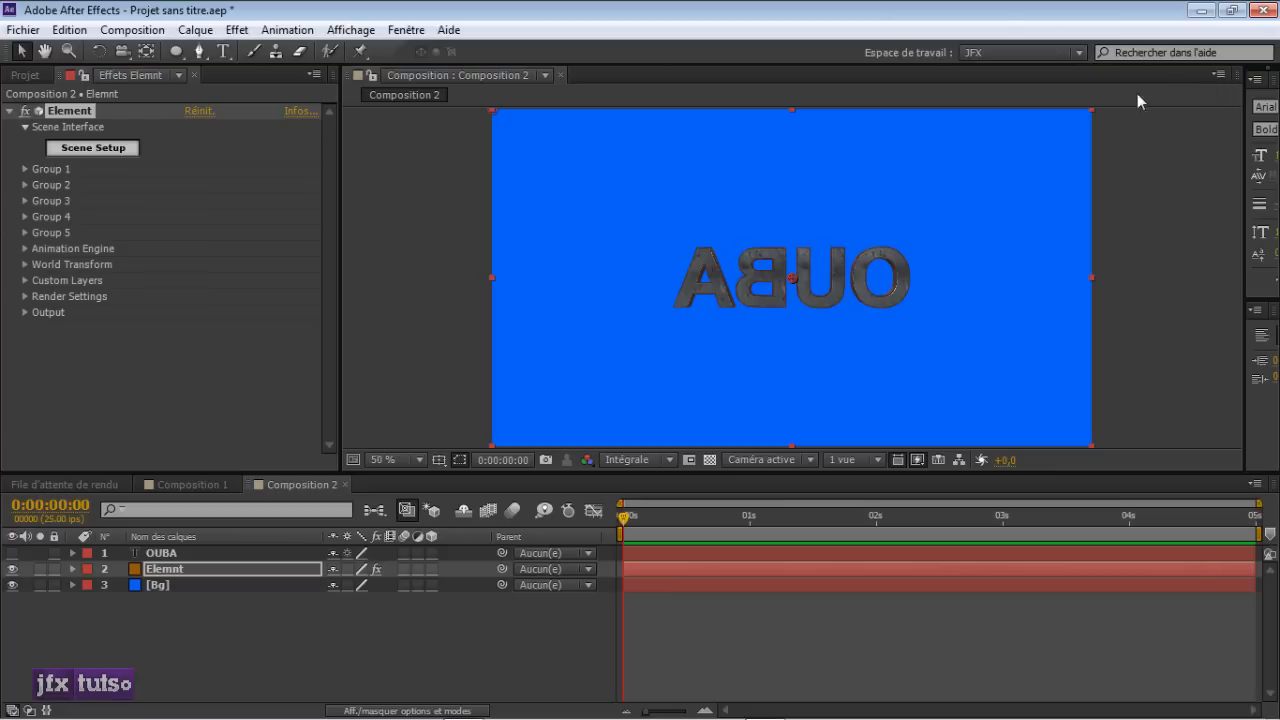
{"action": "left_click", "coordinate": [91, 148]}
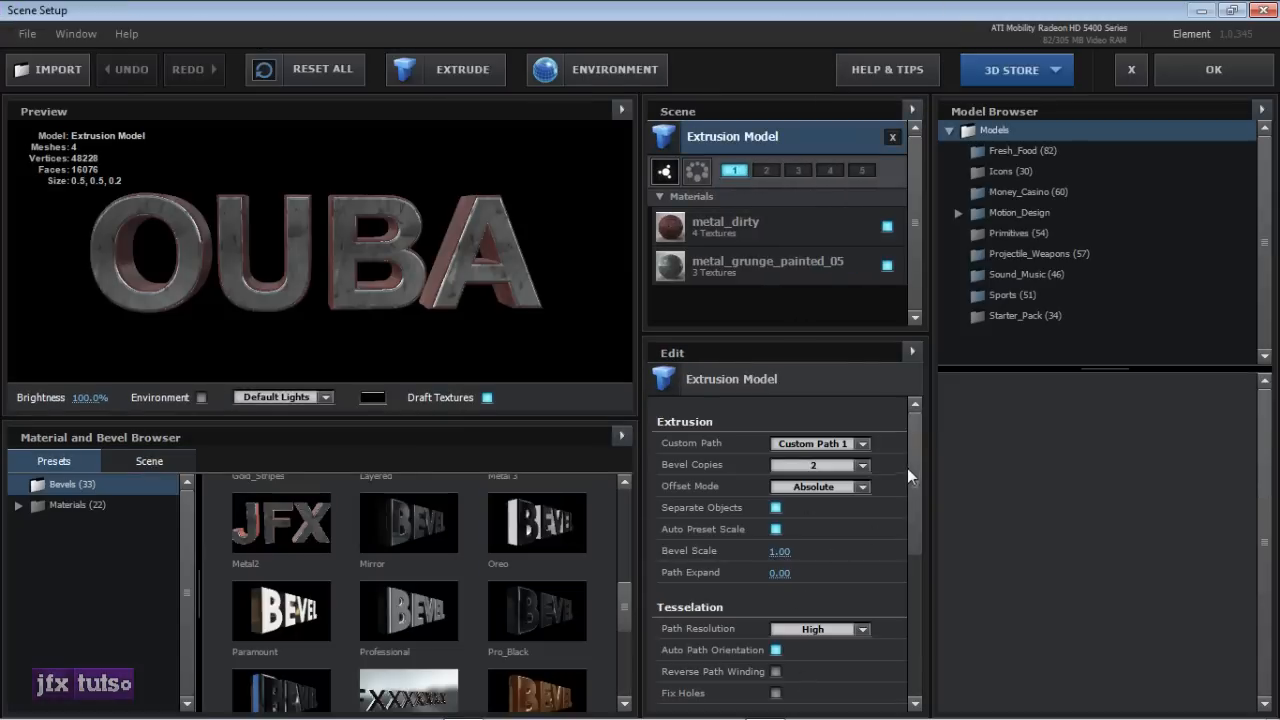
{"action": "left_click_drag", "start_coordinate": [910, 468], "coordinate": [914, 686]}
{"action": "left_click_drag", "start_coordinate": [807, 481], "coordinate": [814, 481]}
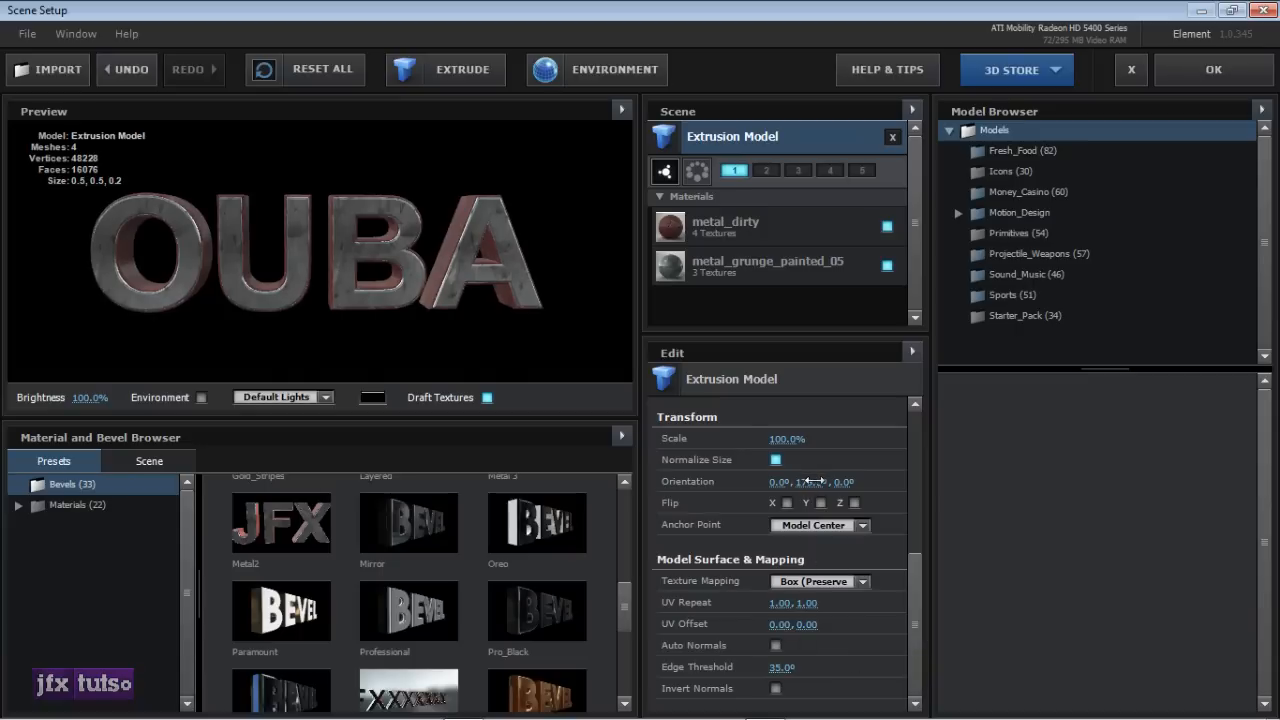
{"action": "left_click", "coordinate": [813, 481]}
{"action": "type", "text": "0"}
{"action": "key", "text": "Return"}
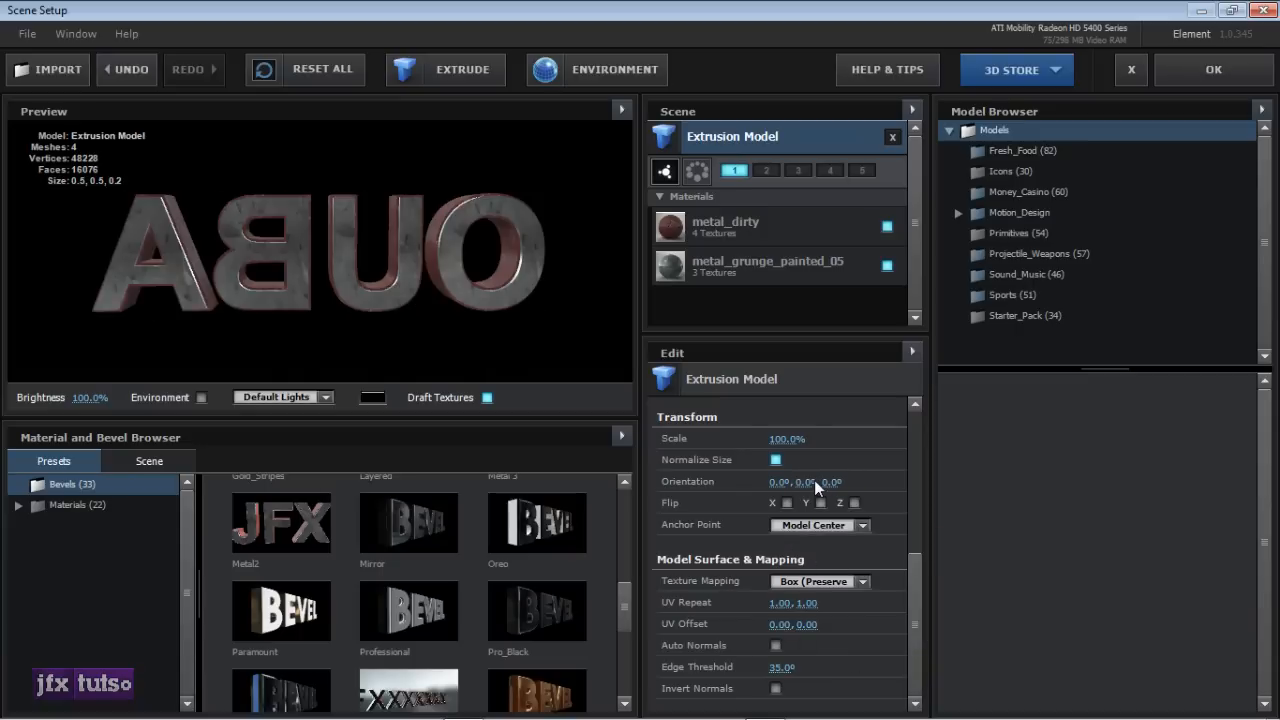
{"action": "left_click_drag", "start_coordinate": [136, 267], "coordinate": [430, 258]}
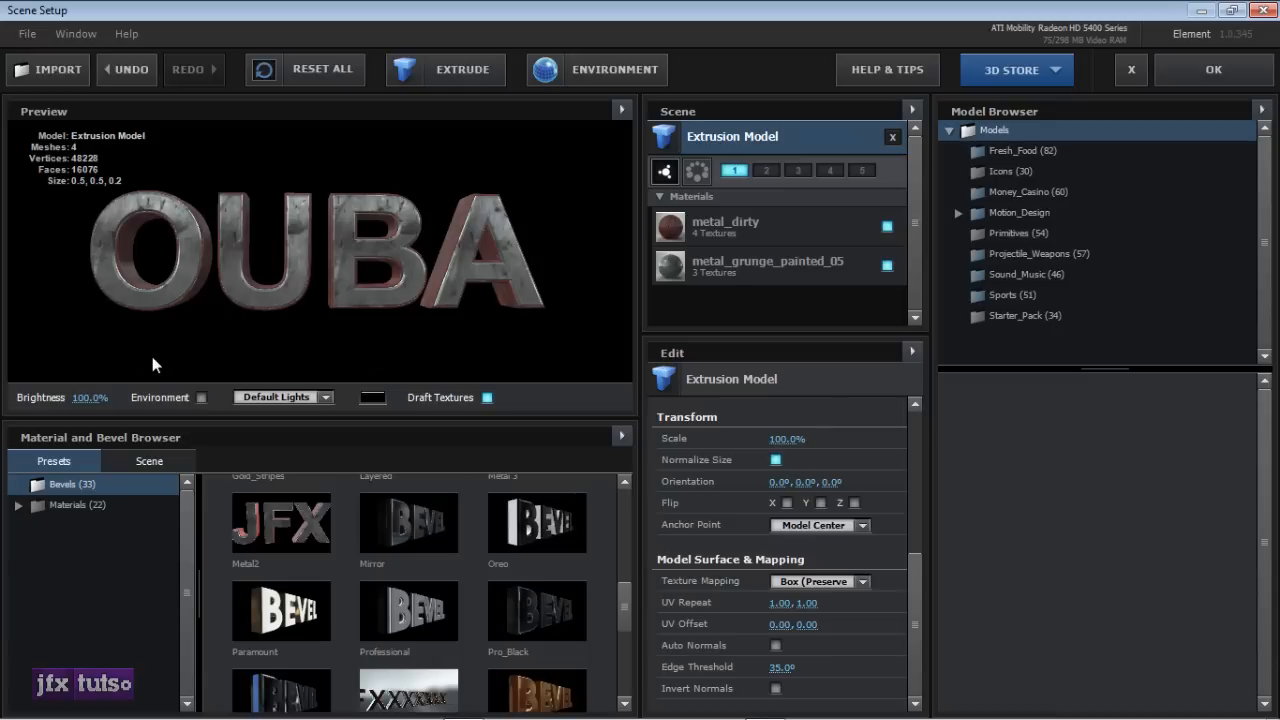
- Display the environment in the Scene Setup preview and choose the Cinema lighting preset
{"action": "left_click_drag", "start_coordinate": [419, 219], "coordinate": [267, 351]}
{"action": "left_click", "coordinate": [203, 397]}
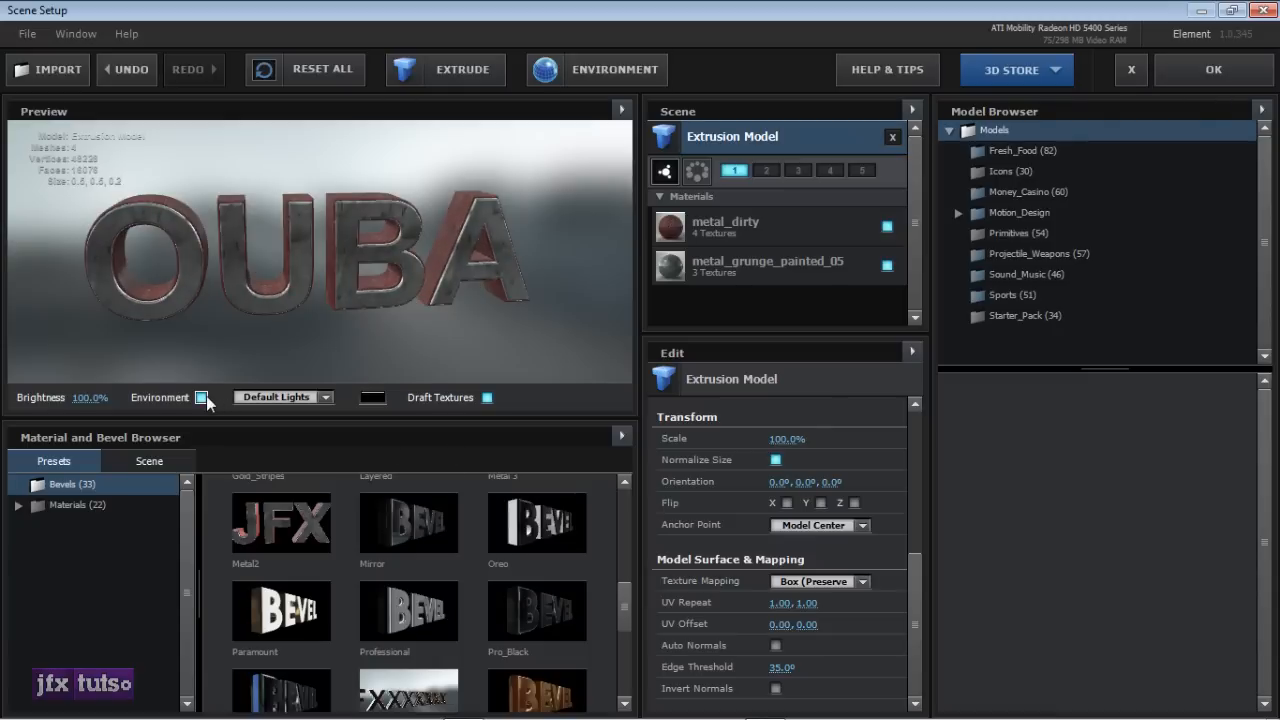
{"action": "left_click", "coordinate": [250, 398]}
{"action": "left_click", "coordinate": [288, 409]}
{"action": "left_click", "coordinate": [287, 399]}
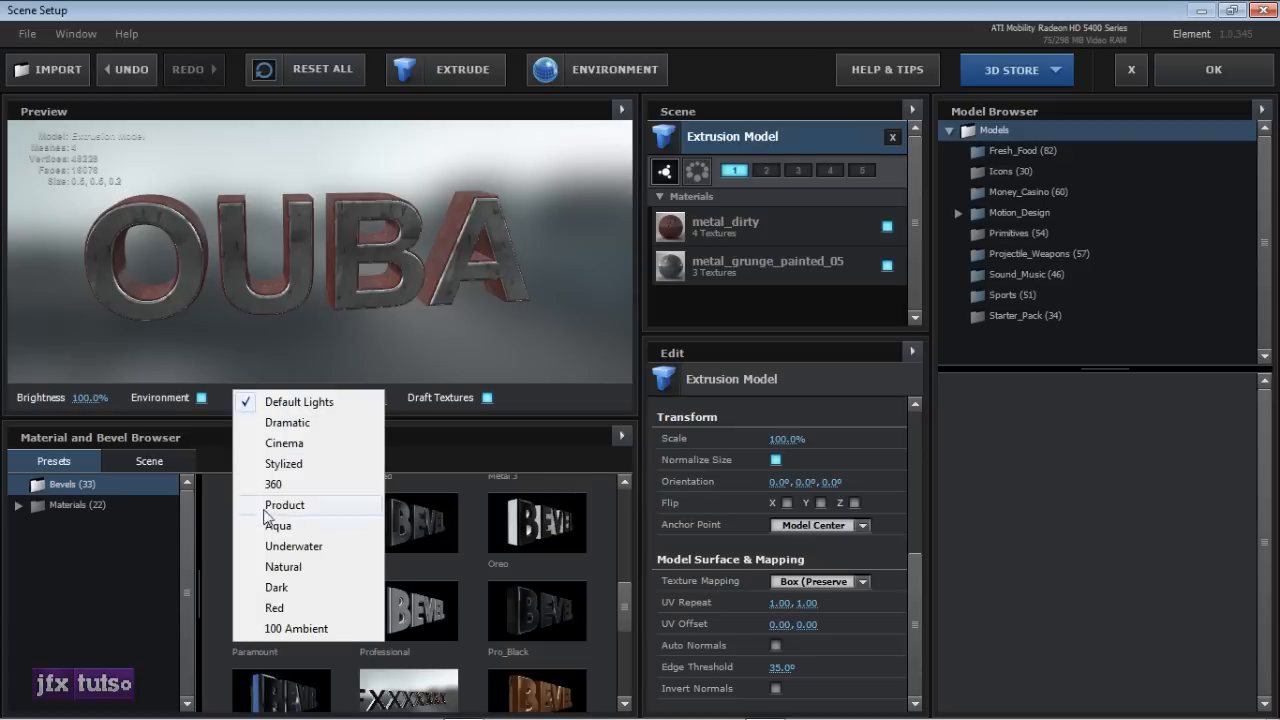
{"action": "left_click", "coordinate": [281, 443]}
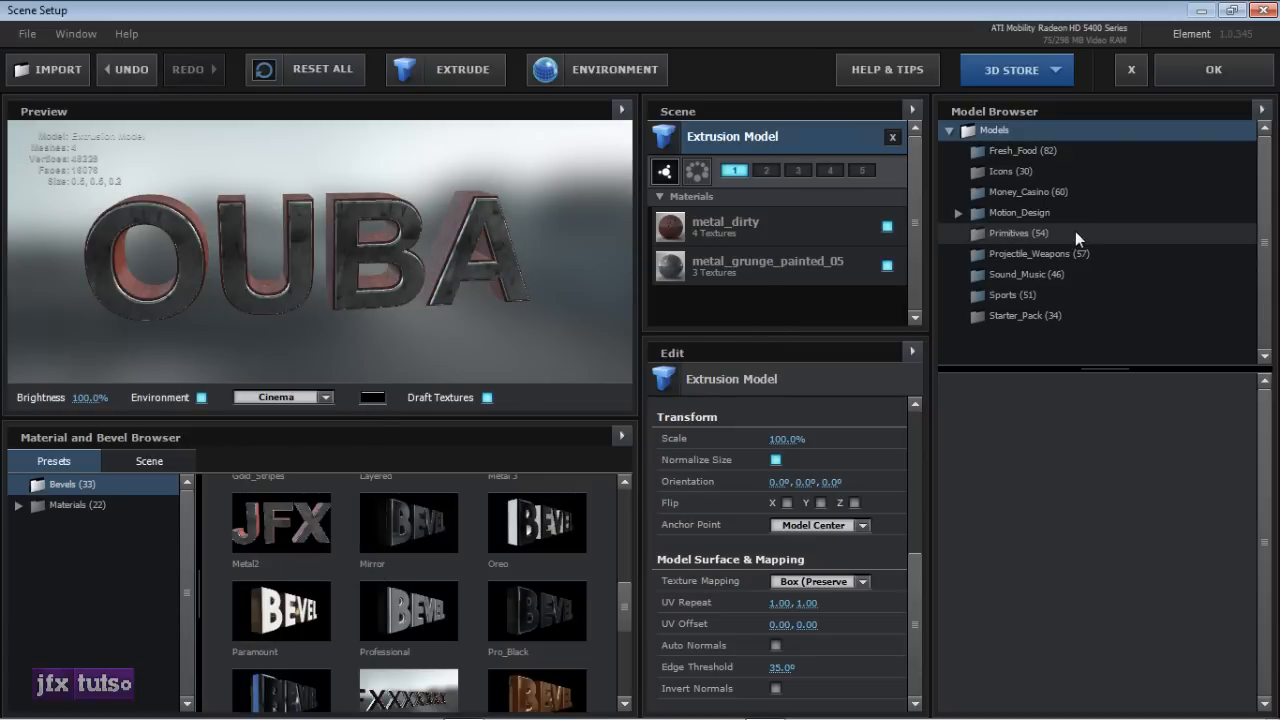
{"action": "left_click_drag", "start_coordinate": [548, 191], "coordinate": [330, 268]}
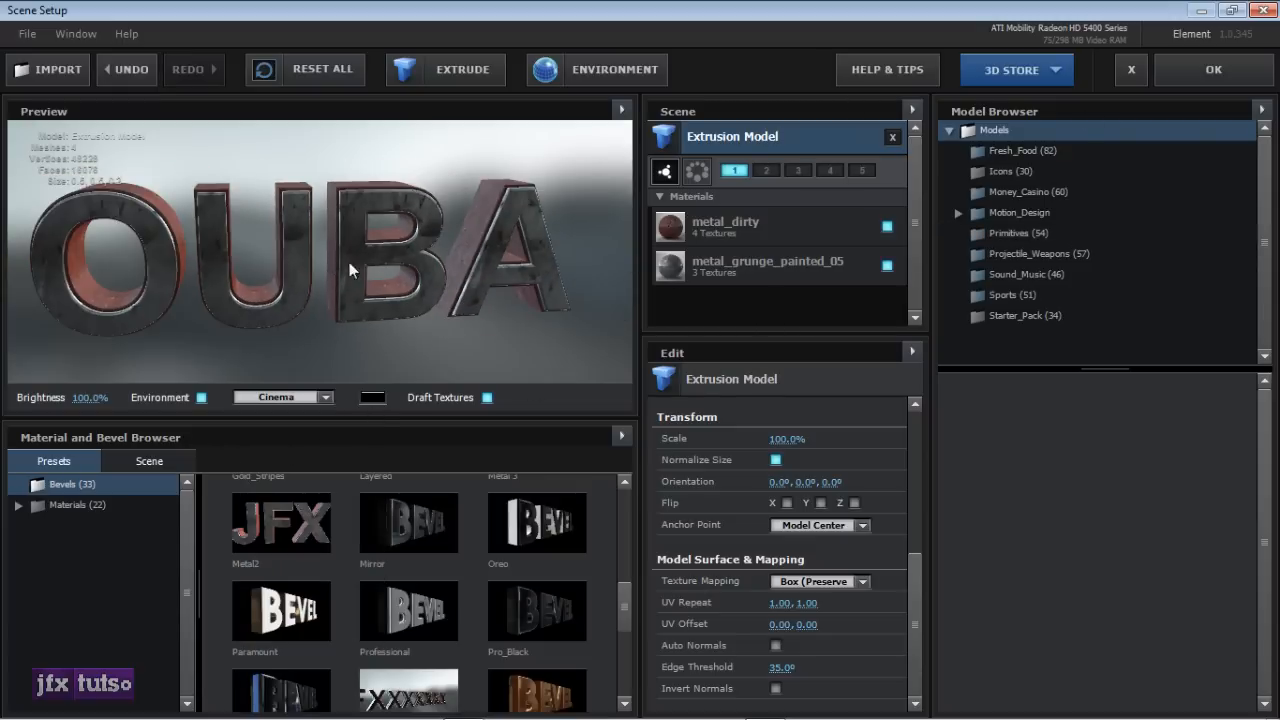
- Set the metal_dirty material's diffuse color to red C51E1E
{"action": "left_click", "coordinate": [868, 218]}
{"action": "left_click_drag", "start_coordinate": [916, 453], "coordinate": [916, 536]}
{"action": "left_click", "coordinate": [783, 503]}
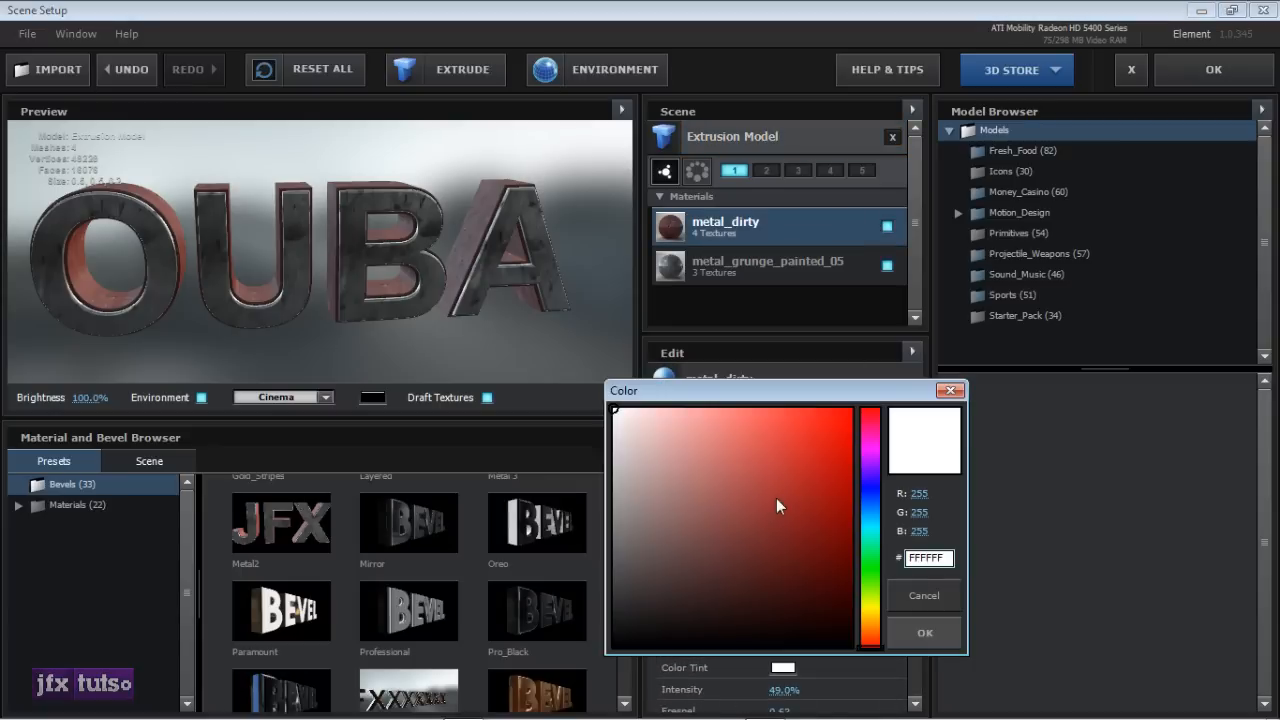
{"action": "left_click", "coordinate": [797, 433]}
{"action": "left_click_drag", "start_coordinate": [797, 433], "coordinate": [814, 452]}
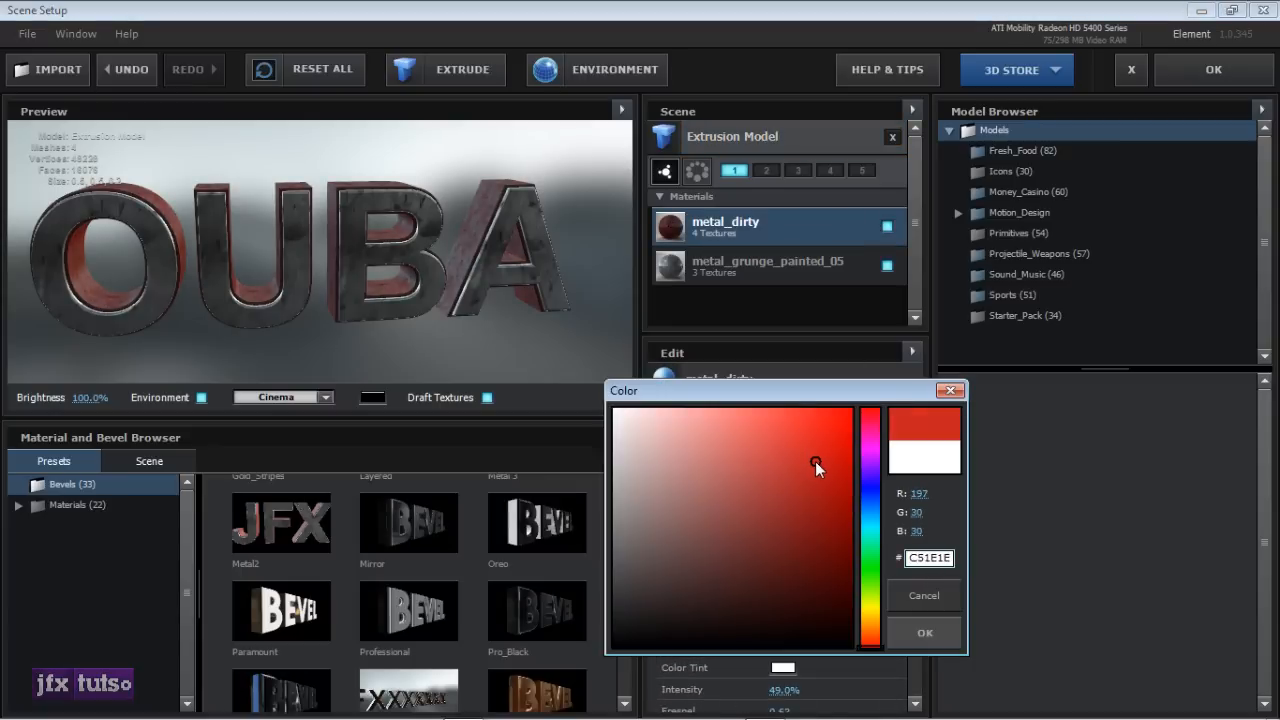
{"action": "left_click", "coordinate": [922, 632]}
{"action": "scroll", "coordinate": [826, 554], "scroll_direction": "down", "scroll_amount": 3}
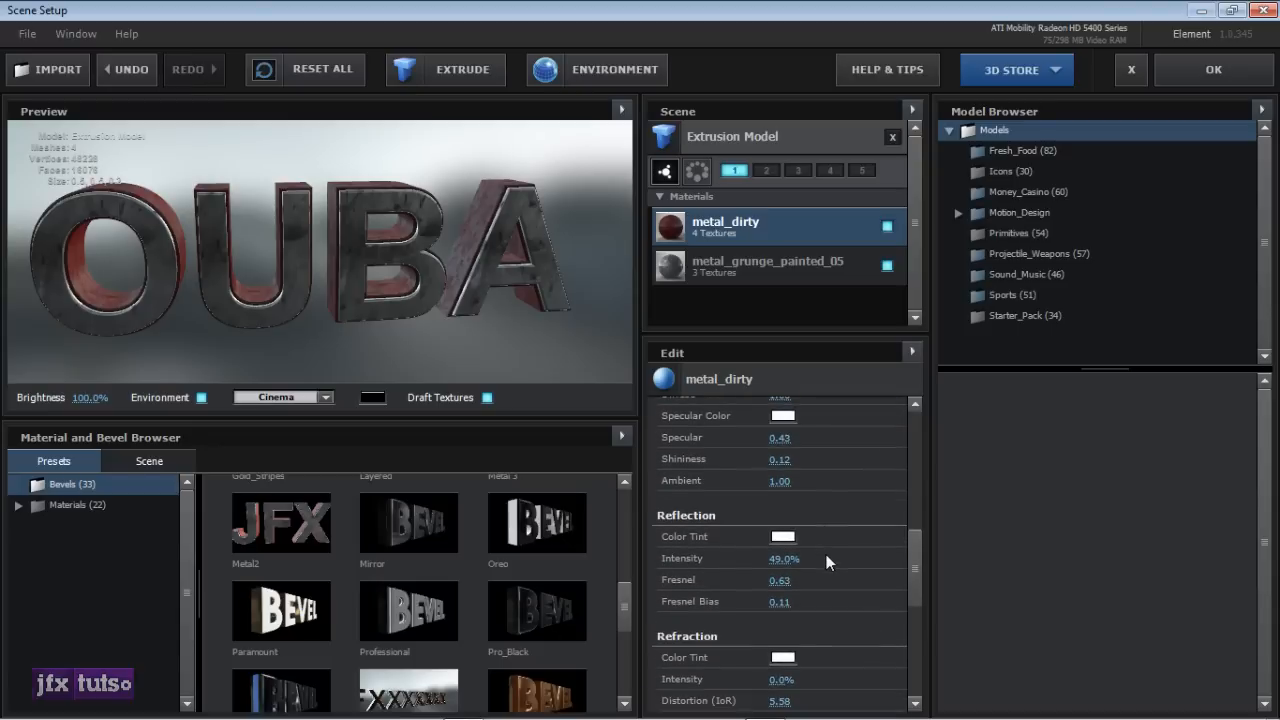
- Set the metal_dirty material's reflection color tint to red
{"action": "left_click", "coordinate": [783, 534]}
{"action": "left_click", "coordinate": [809, 524]}
{"action": "left_click_drag", "start_coordinate": [809, 521], "coordinate": [806, 512]}
{"action": "left_click", "coordinate": [924, 665]}
{"action": "scroll", "coordinate": [812, 563], "scroll_direction": "up", "scroll_amount": 6}
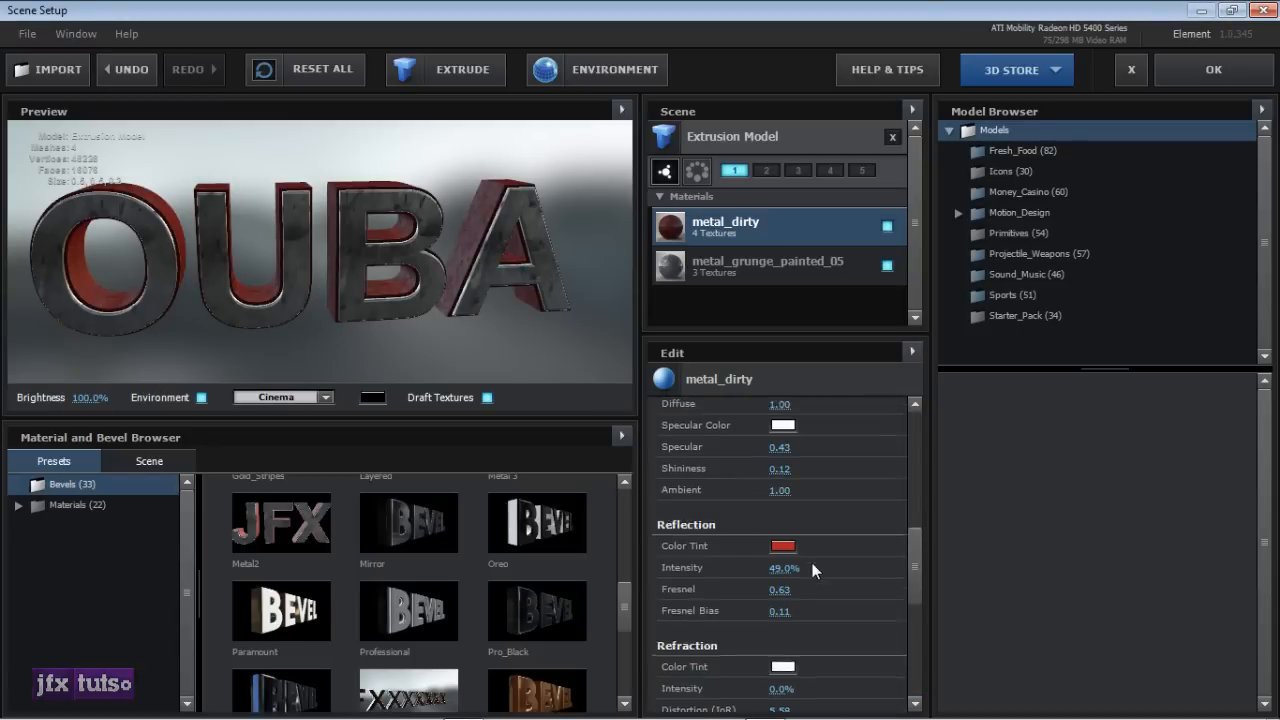
- Set the metal_grunge_painted_05 material's refraction color tint to gray 5B5B5B
{"action": "left_click", "coordinate": [764, 259]}
{"action": "scroll", "coordinate": [780, 540], "scroll_direction": "down", "scroll_amount": 6}
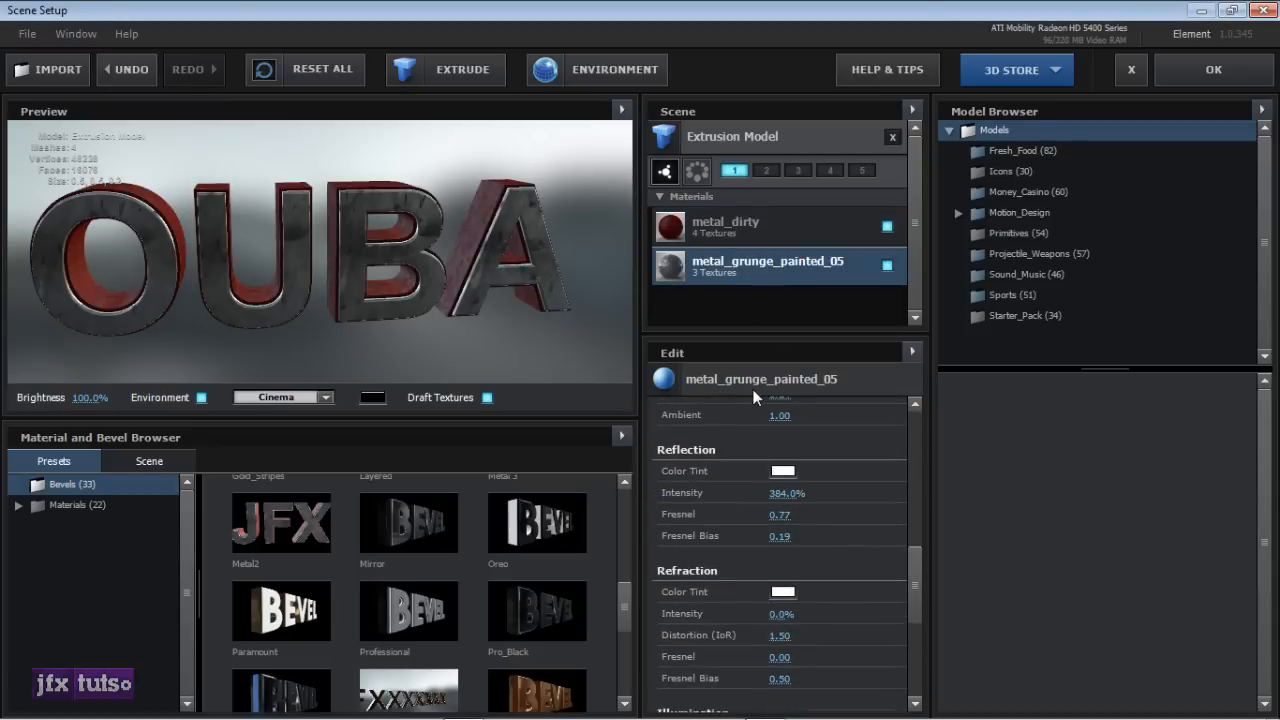
{"action": "left_click", "coordinate": [783, 592]}
{"action": "mouse_move", "coordinate": [790, 519]}
{"action": "left_mouse_down"}
{"action": "mouse_move", "coordinate": [726, 588]}
{"action": "mouse_move", "coordinate": [613, 651]}
{"action": "left_mouse_up"}
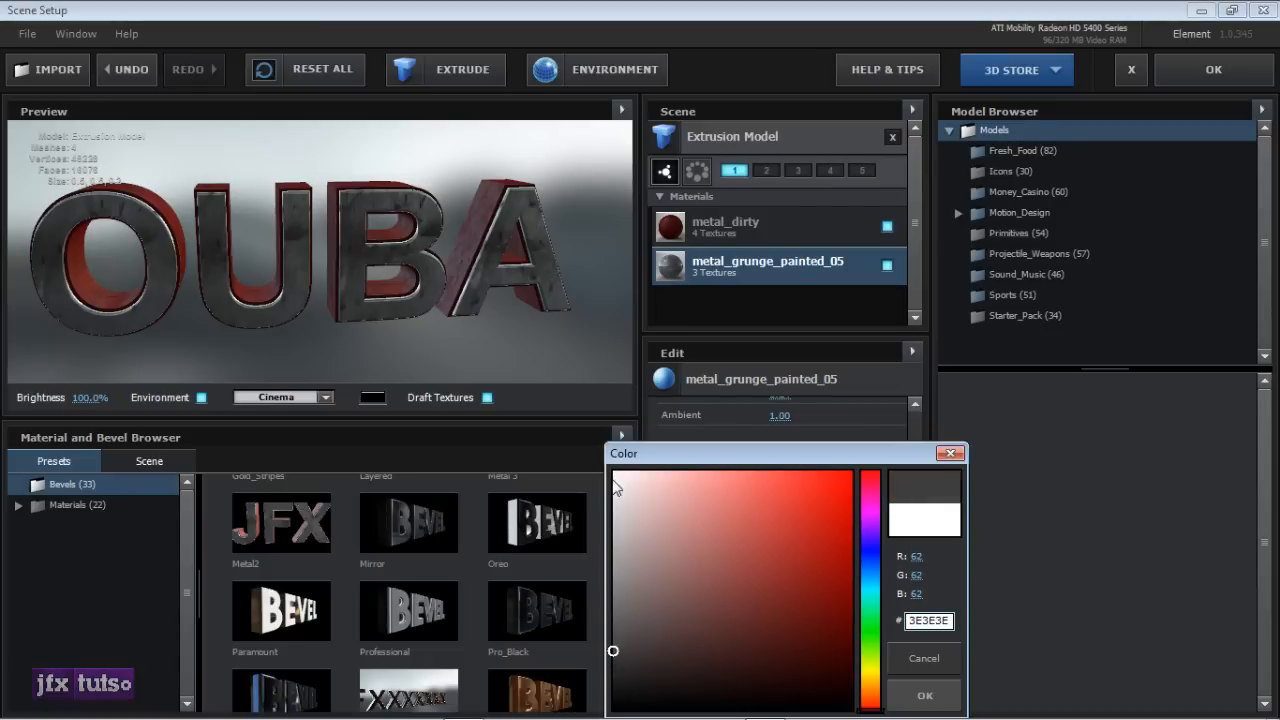
{"action": "left_click_drag", "start_coordinate": [616, 478], "coordinate": [613, 625]}
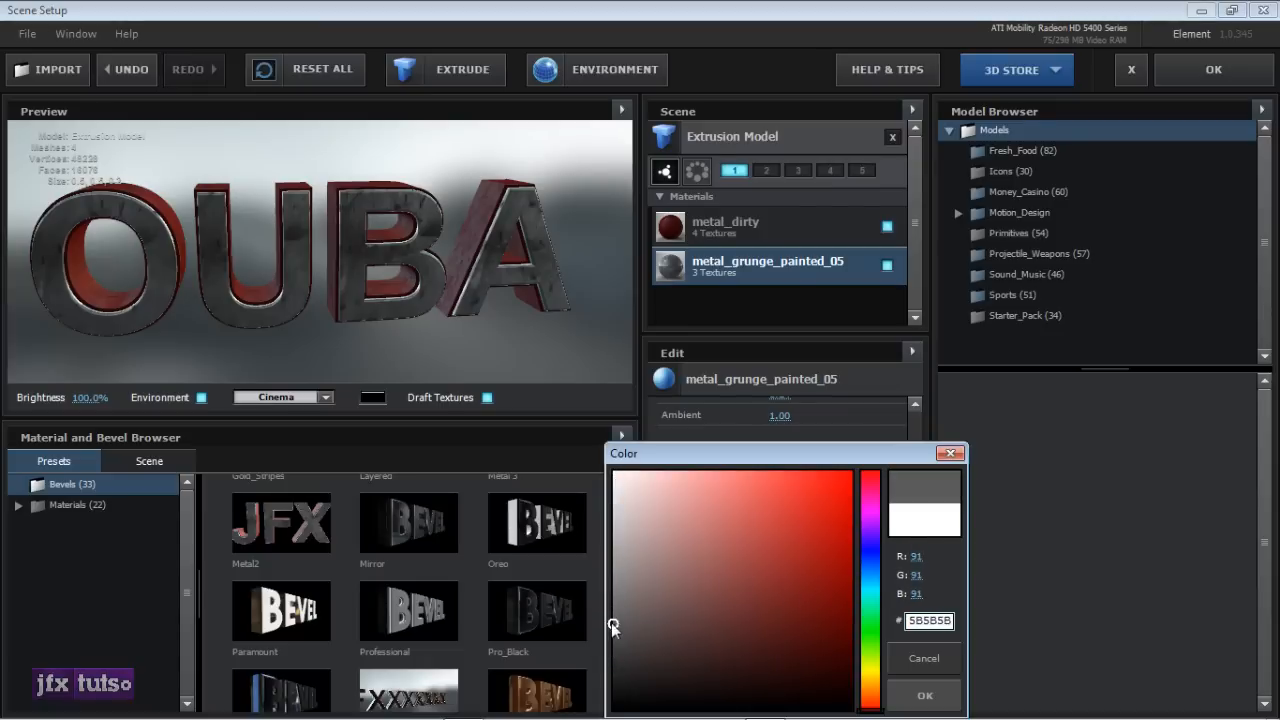
{"action": "left_click", "coordinate": [924, 695]}
{"action": "scroll", "coordinate": [781, 474], "scroll_direction": "up", "scroll_amount": 3}
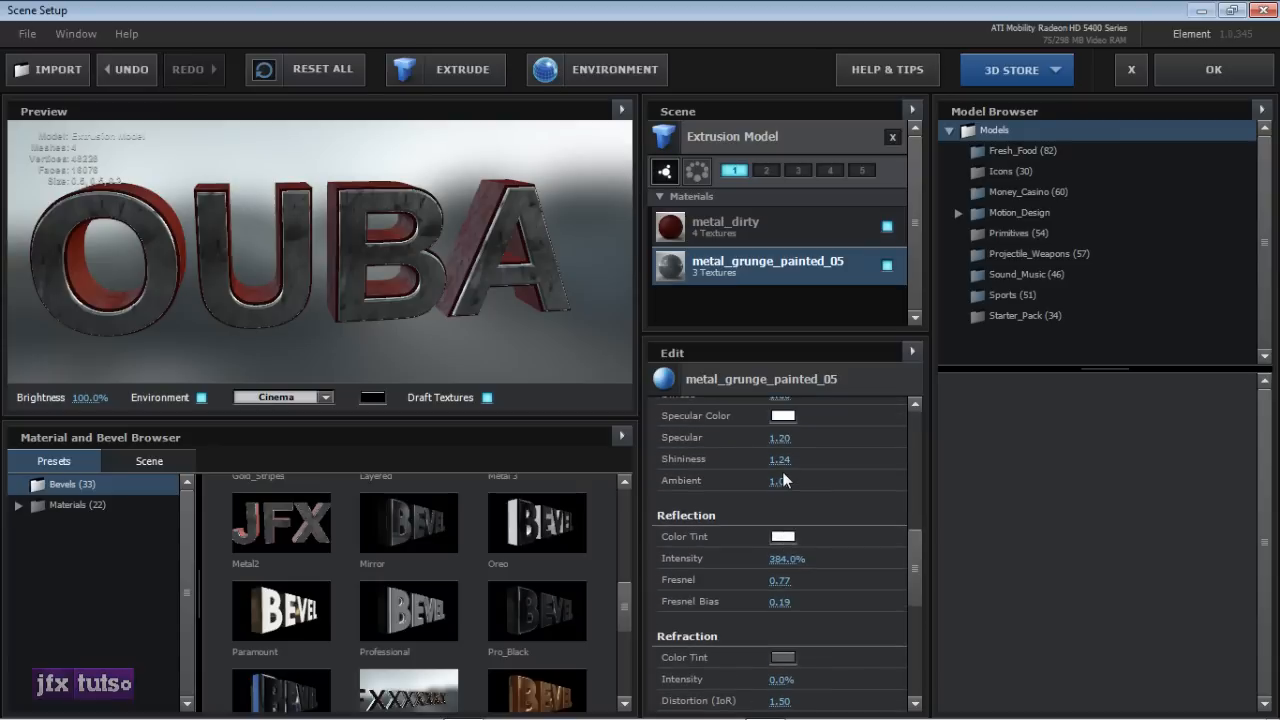
- Set the metal_grunge_painted_05 material's diffuse color to dark gray
{"action": "left_click", "coordinate": [792, 439]}
{"action": "left_click_drag", "start_coordinate": [635, 463], "coordinate": [601, 537]}
{"action": "left_click", "coordinate": [924, 567]}
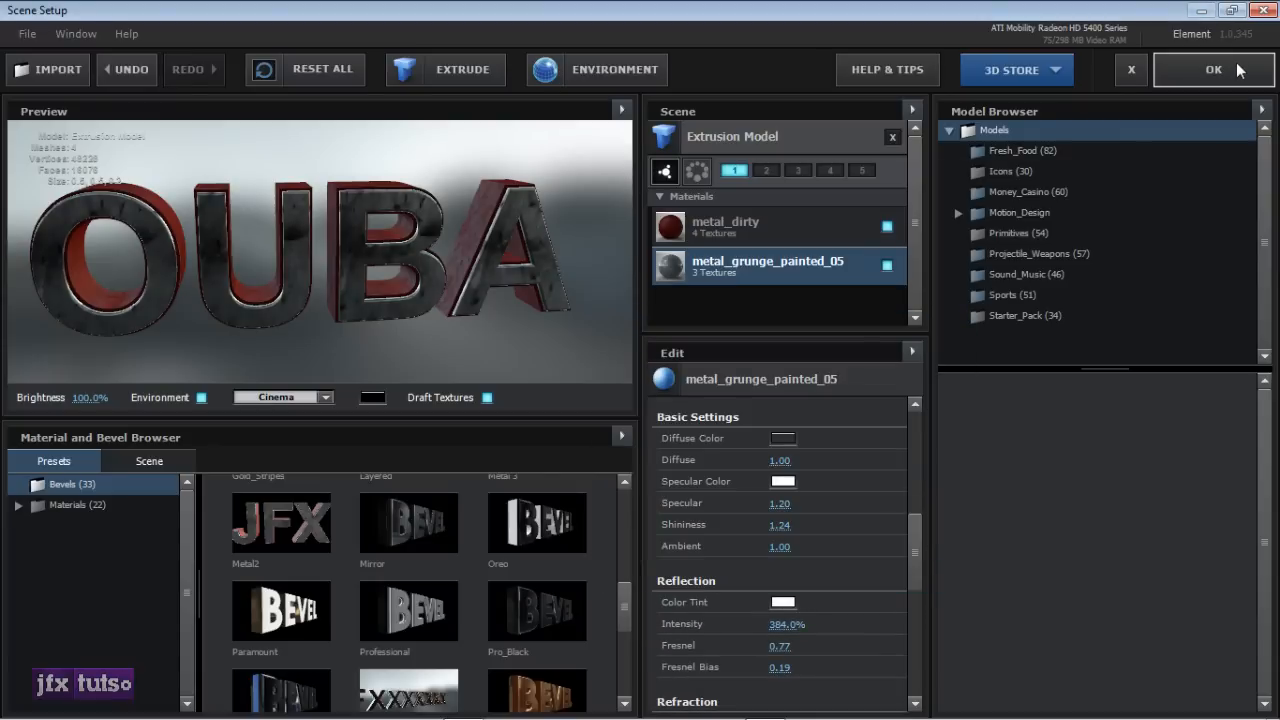
- Accept the Element scene, view the composition at 100 % and hide the Bg layer
{"action": "left_click", "coordinate": [1225, 70]}
{"action": "key", "text": "slash"}
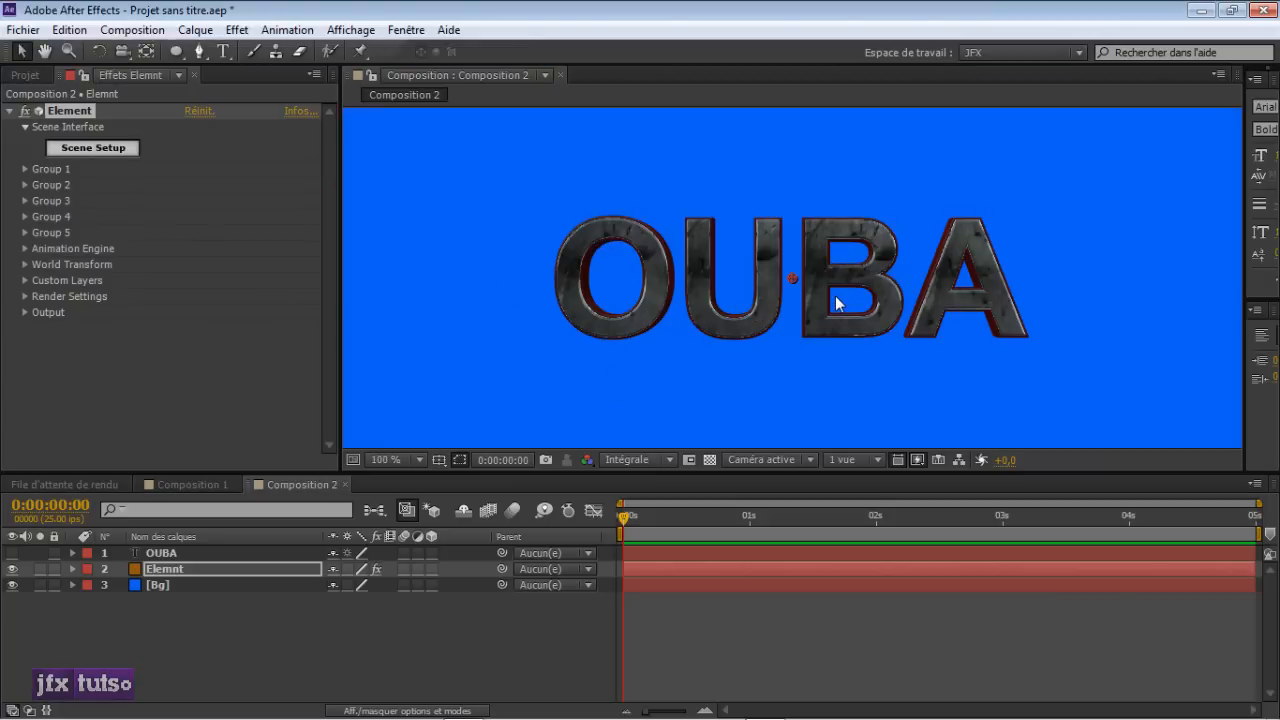
{"action": "left_click", "coordinate": [13, 585]}
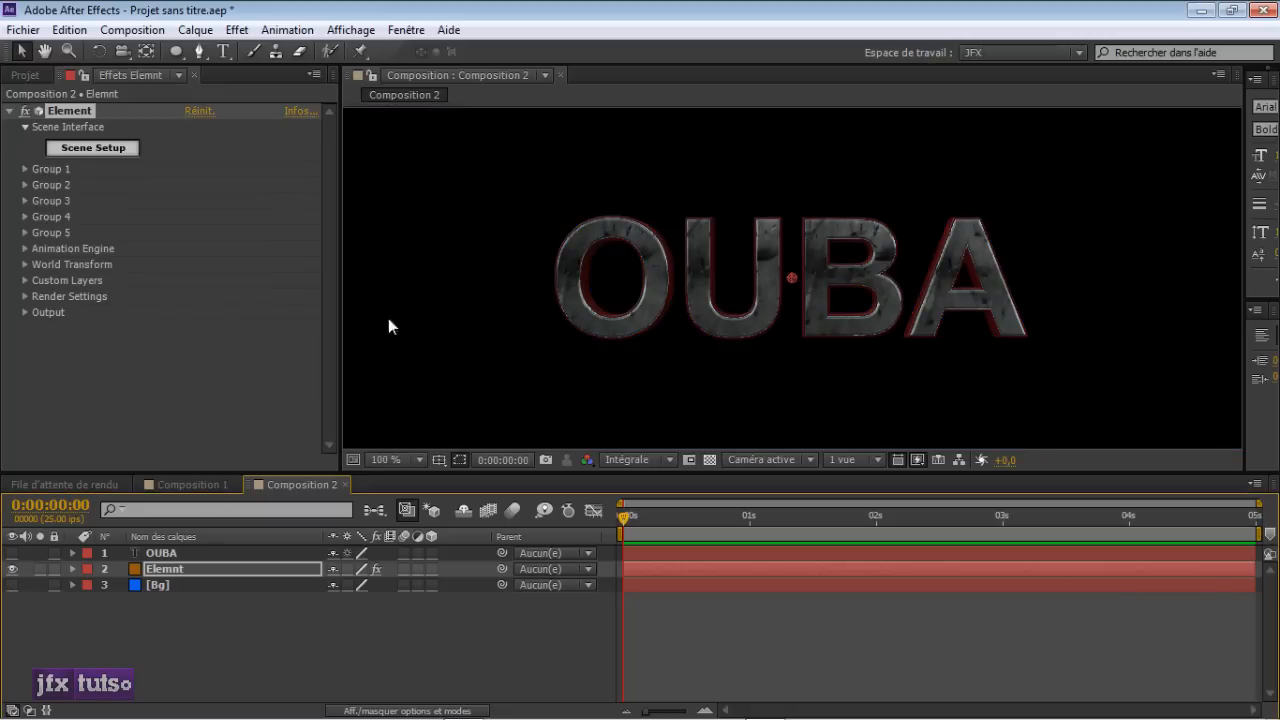
{"action": "left_click", "coordinate": [277, 643]}
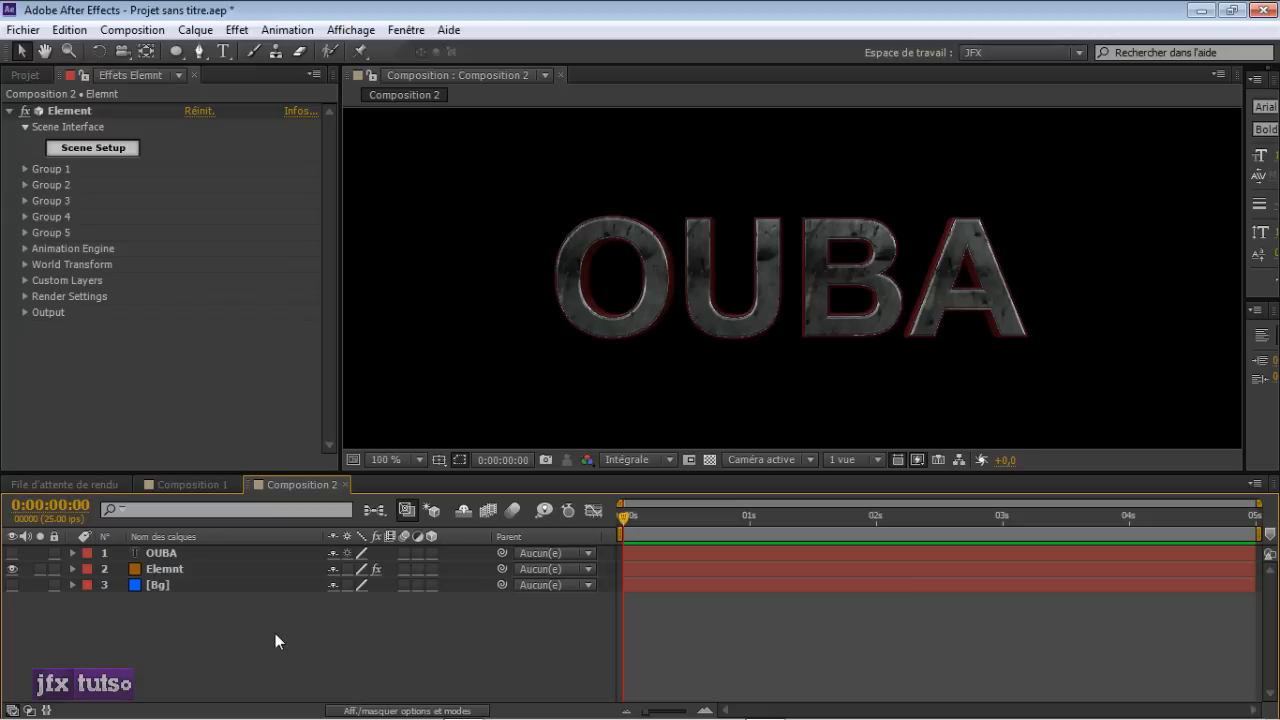
- Create a two-node camera named Caméra 1 with the 50 mm preset in Composition 2
{"action": "right_click", "coordinate": [240, 662]}
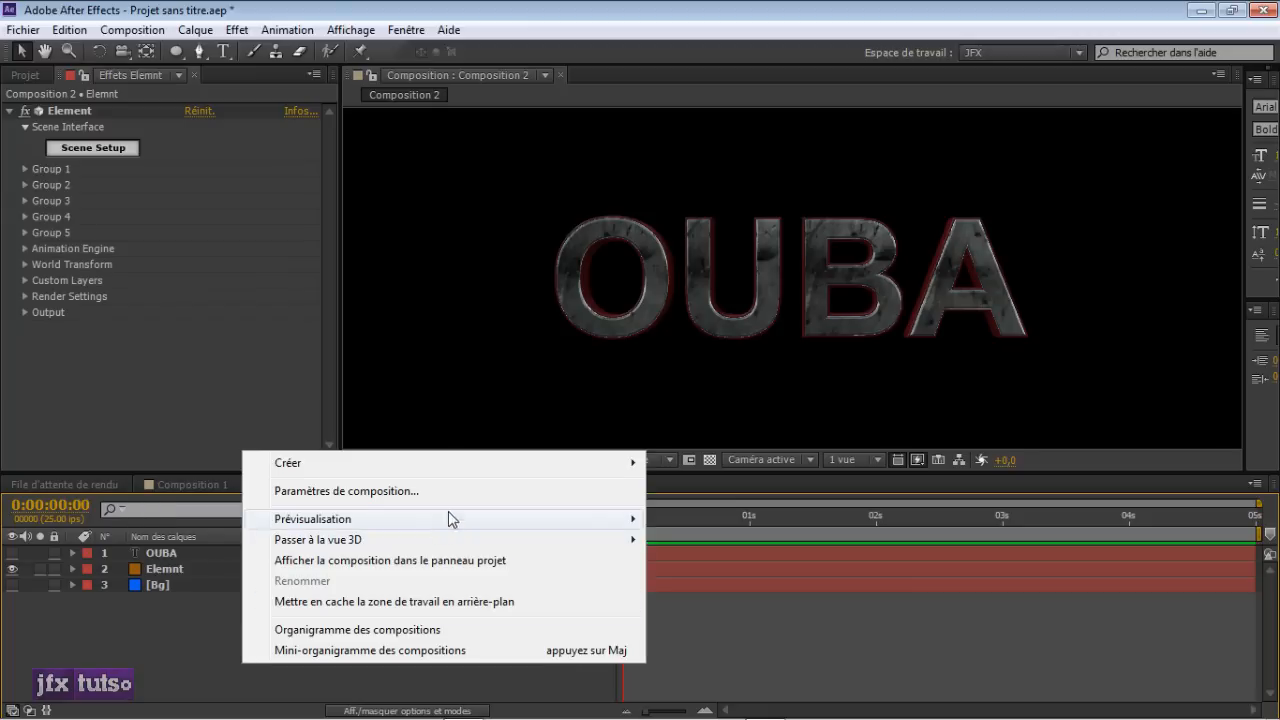
{"action": "mouse_move", "coordinate": [478, 465]}
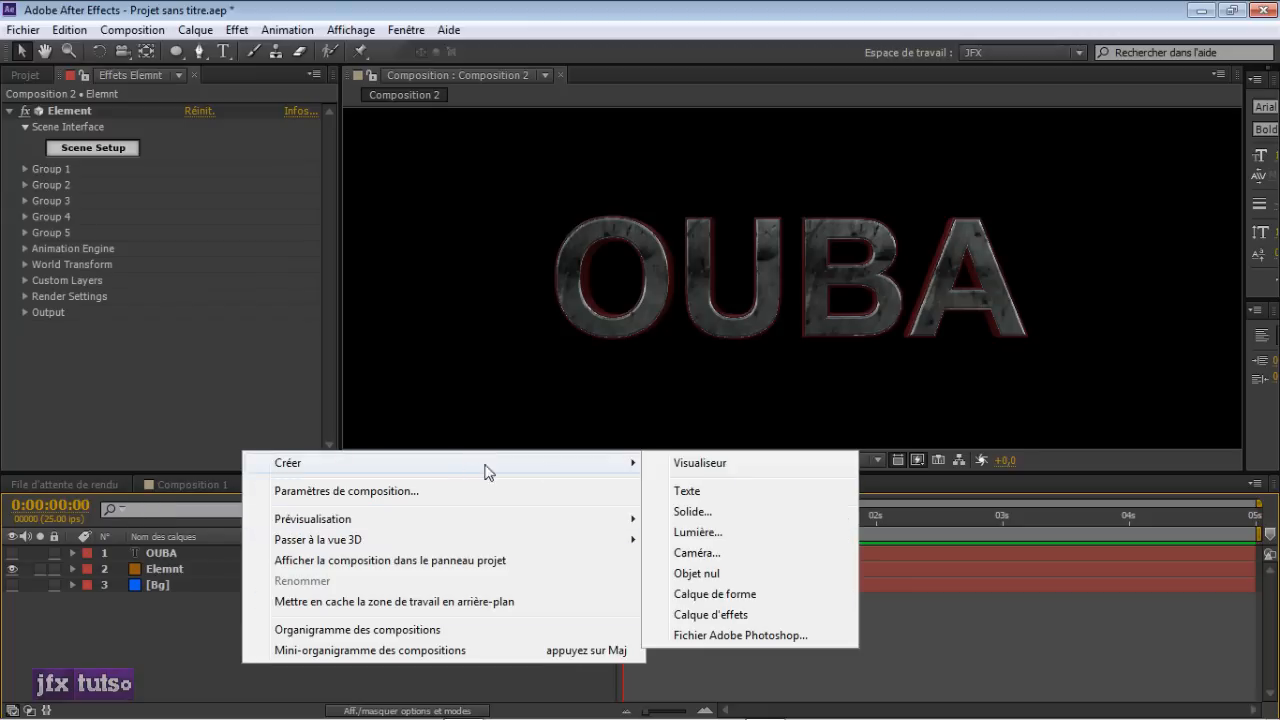
{"action": "left_click", "coordinate": [727, 554]}
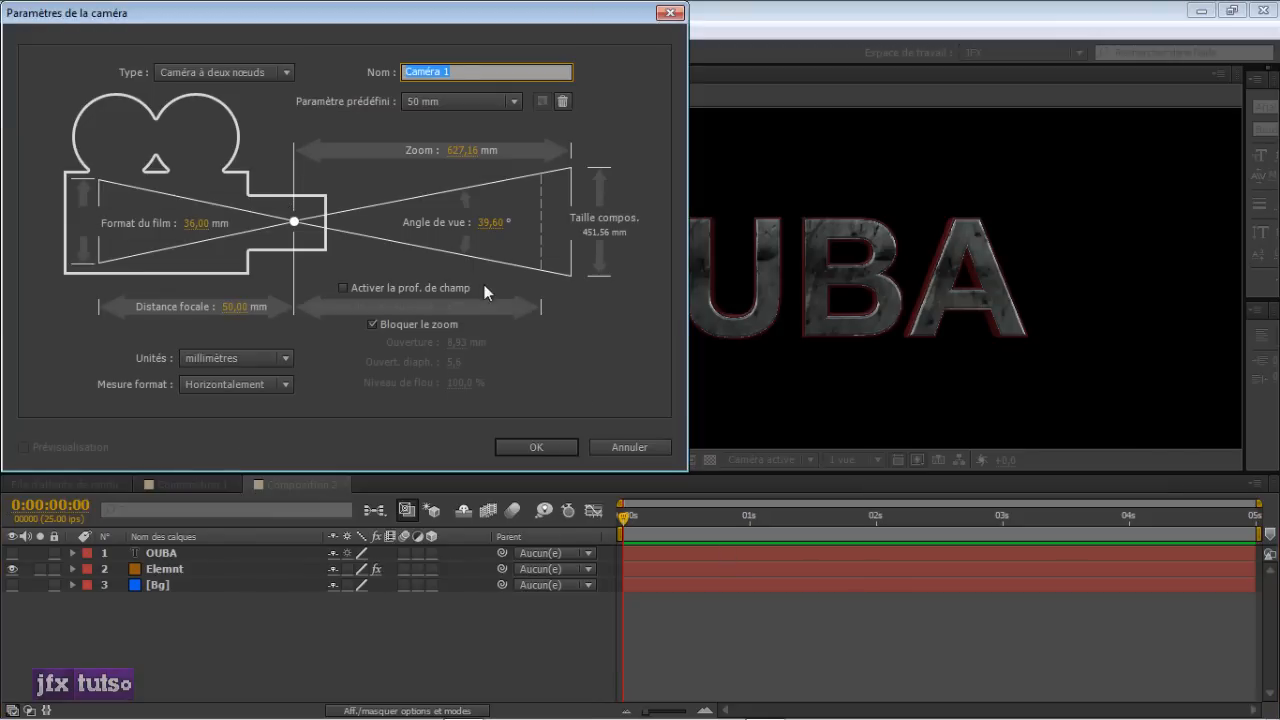
{"action": "left_click", "coordinate": [527, 445]}
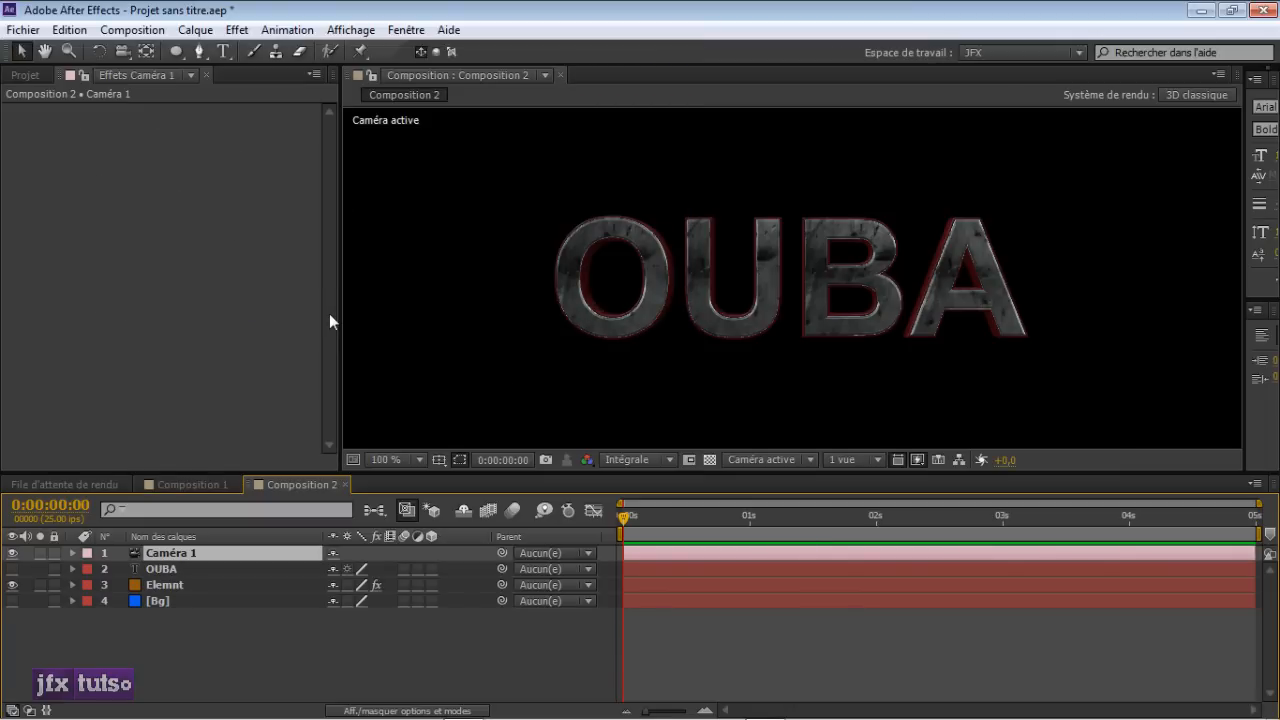
- Orbit Caméra 1 with the camera tool so the OUBA text is seen from slightly above
{"action": "left_click", "coordinate": [122, 51]}
{"action": "left_click", "coordinate": [563, 264]}
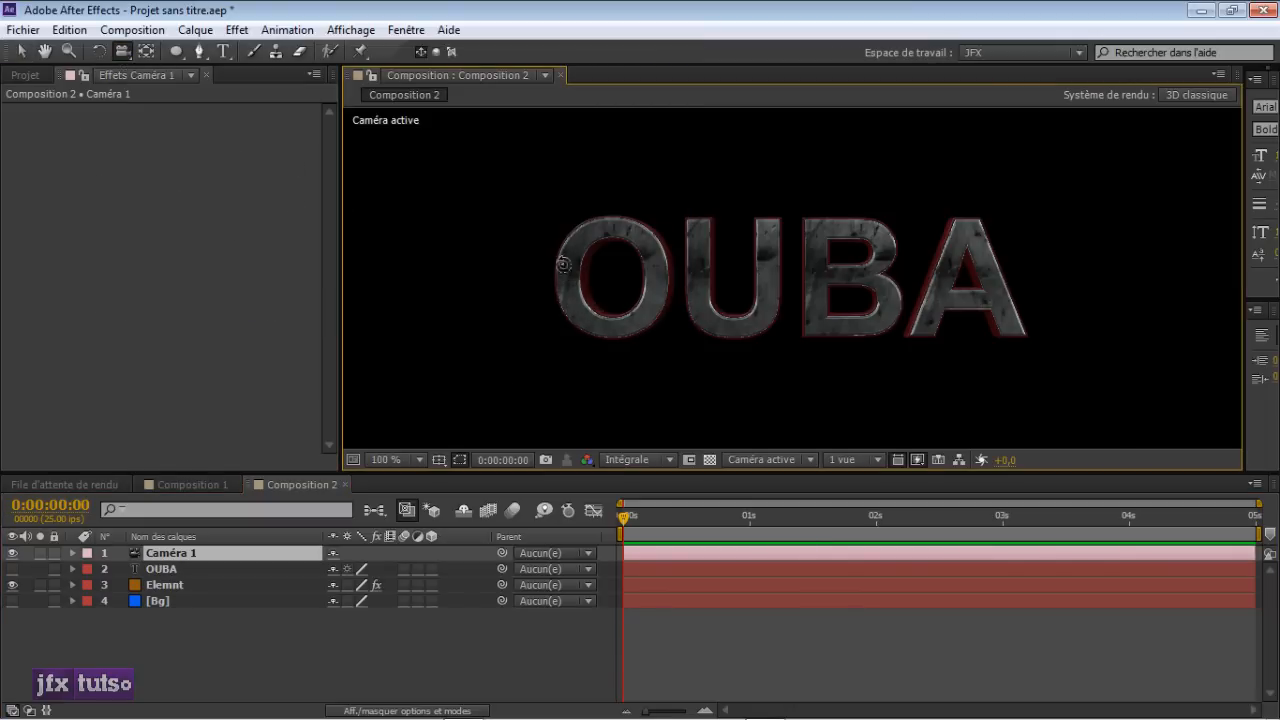
{"action": "left_click_drag", "start_coordinate": [563, 264], "coordinate": [578, 302]}
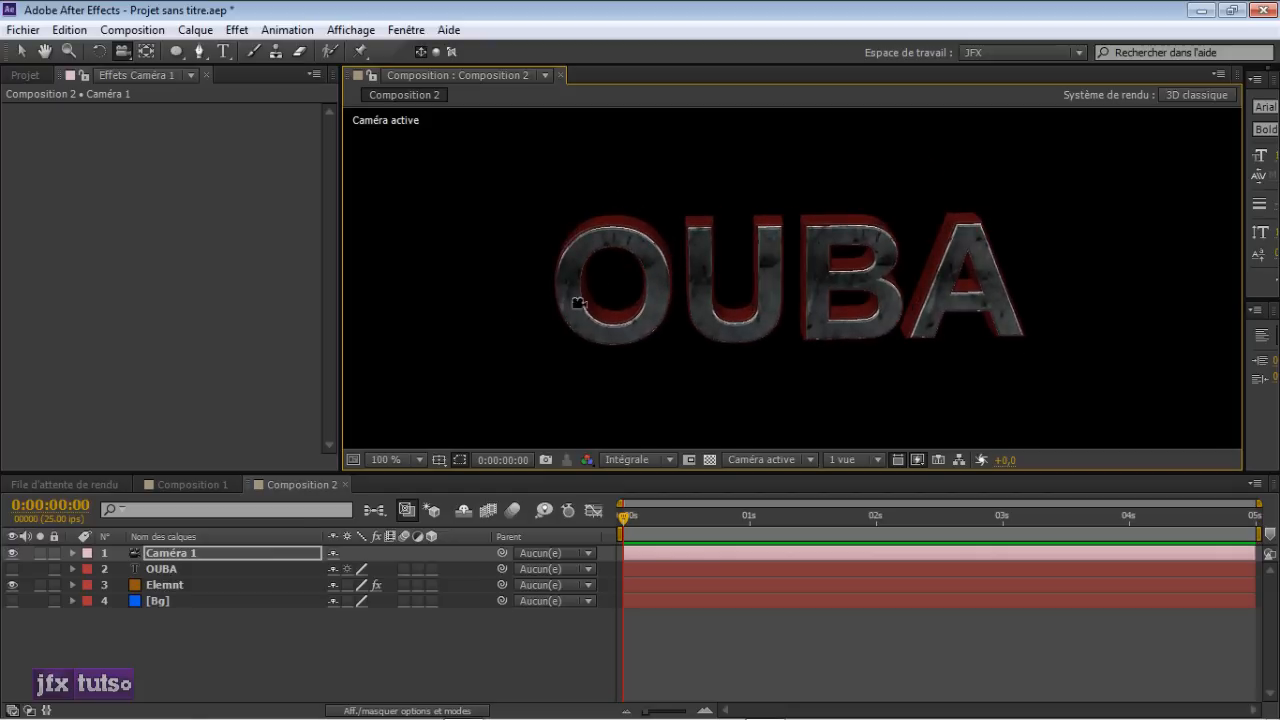
- Inspect Group 1's Particle Replicator settings in the Elemnt layer's Element effect, and enable the effect's Animation Engine
{"action": "left_click", "coordinate": [233, 583]}
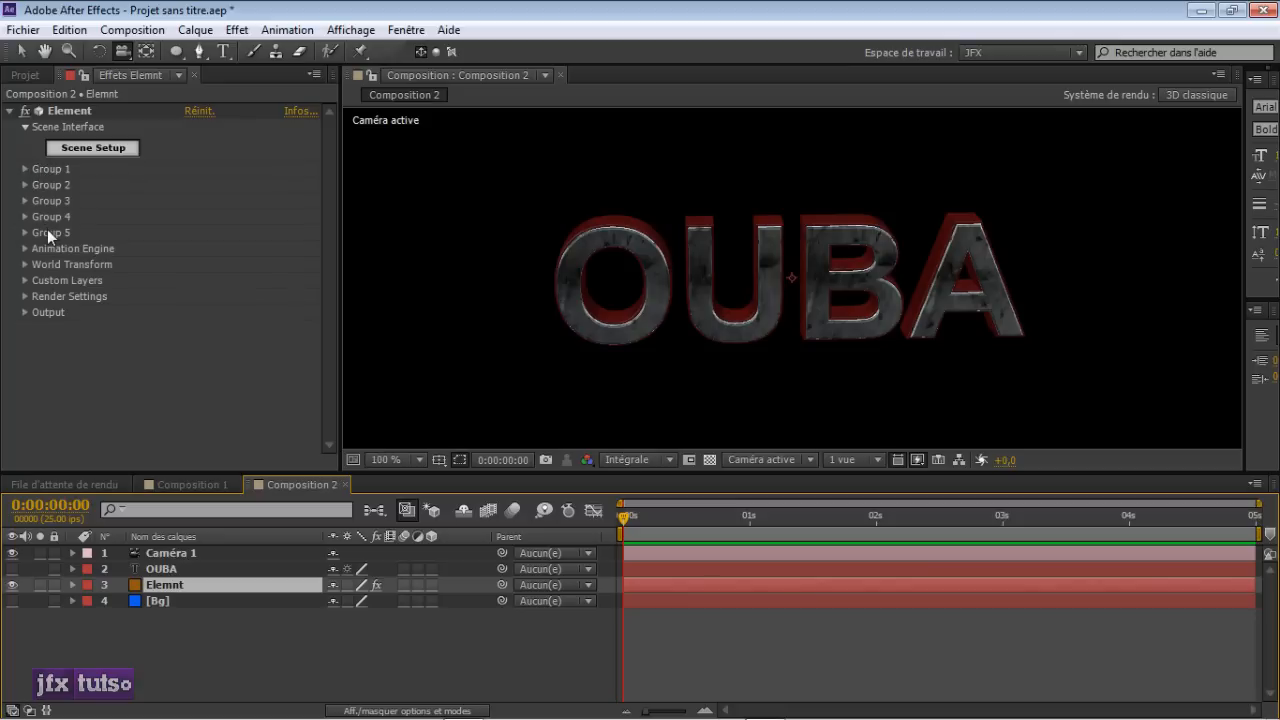
{"action": "left_click", "coordinate": [25, 169]}
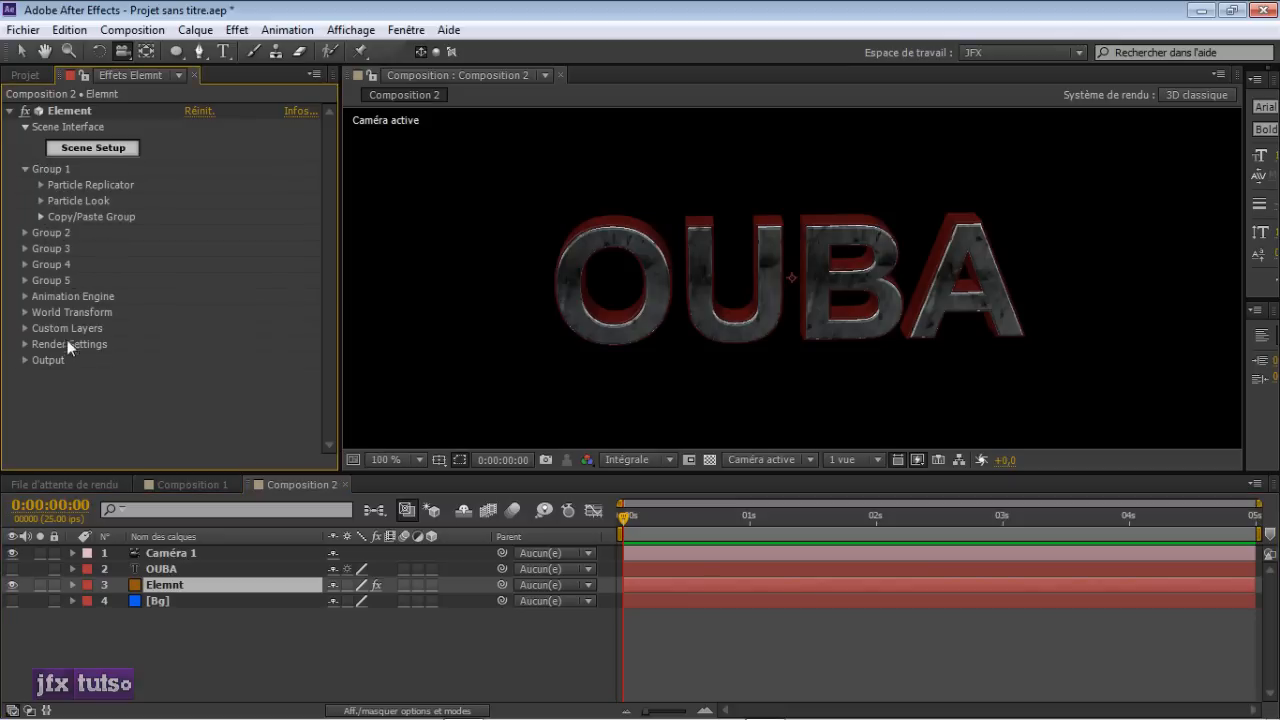
{"action": "left_click", "coordinate": [175, 571]}
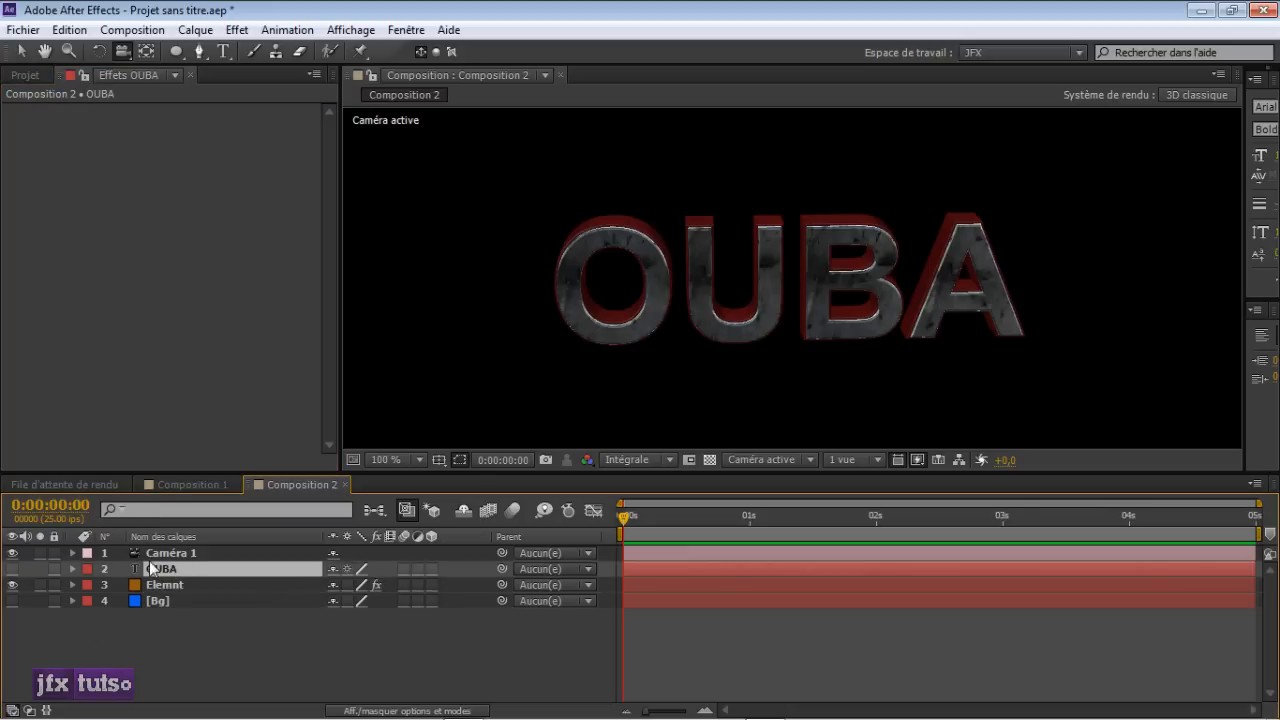
{"action": "left_click", "coordinate": [157, 587]}
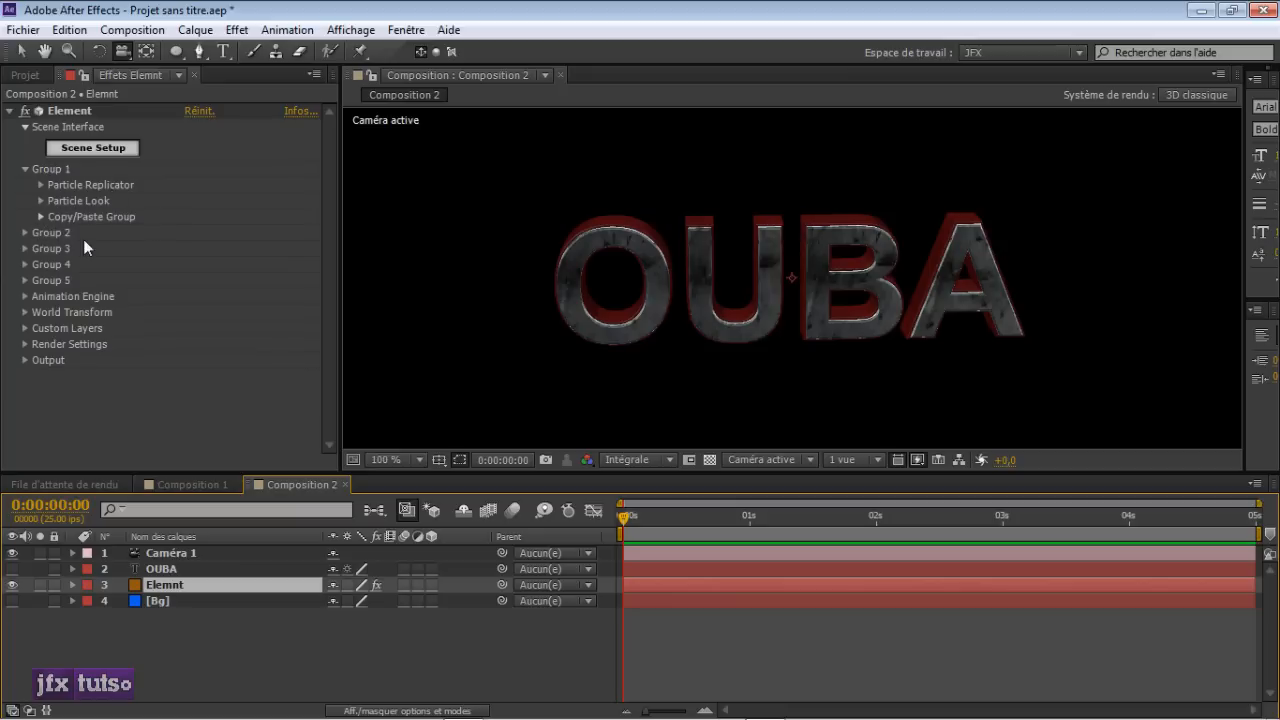
{"action": "left_click", "coordinate": [41, 185]}
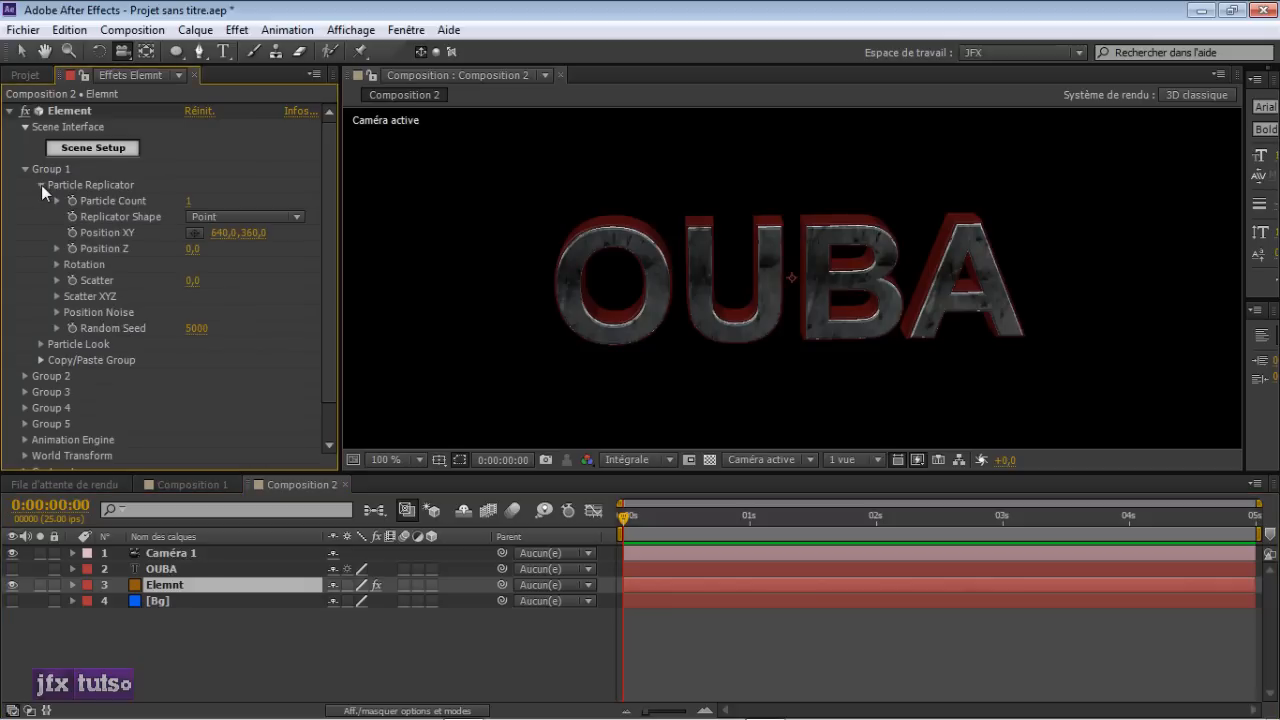
{"action": "left_click", "coordinate": [41, 186]}
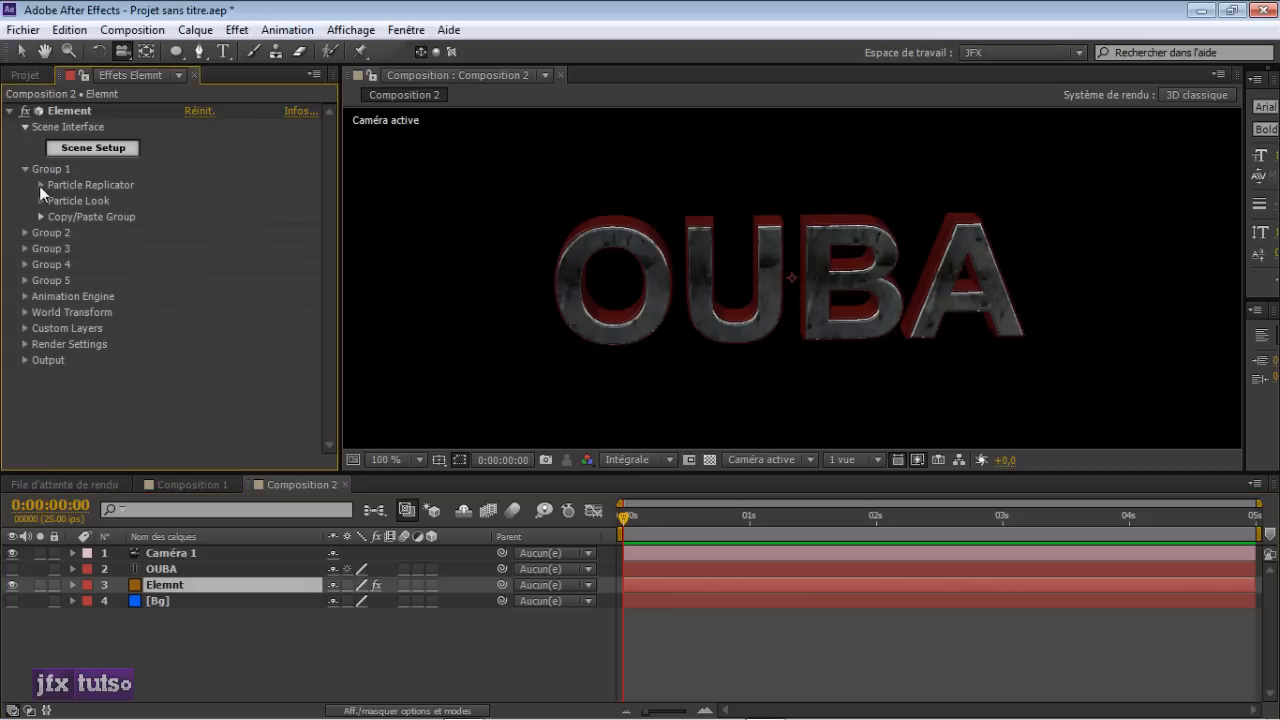
{"action": "left_click", "coordinate": [25, 296]}
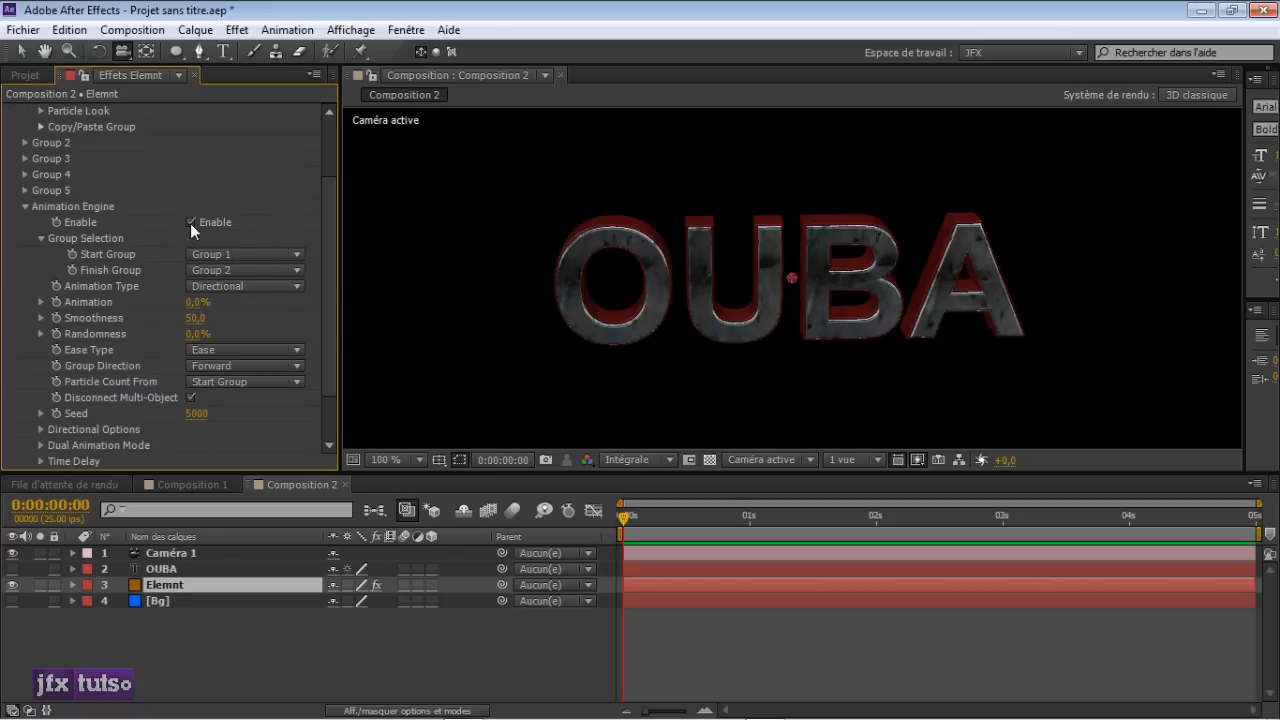
{"action": "scroll", "coordinate": [604, 276], "scroll_direction": "down", "scroll_amount": 2}
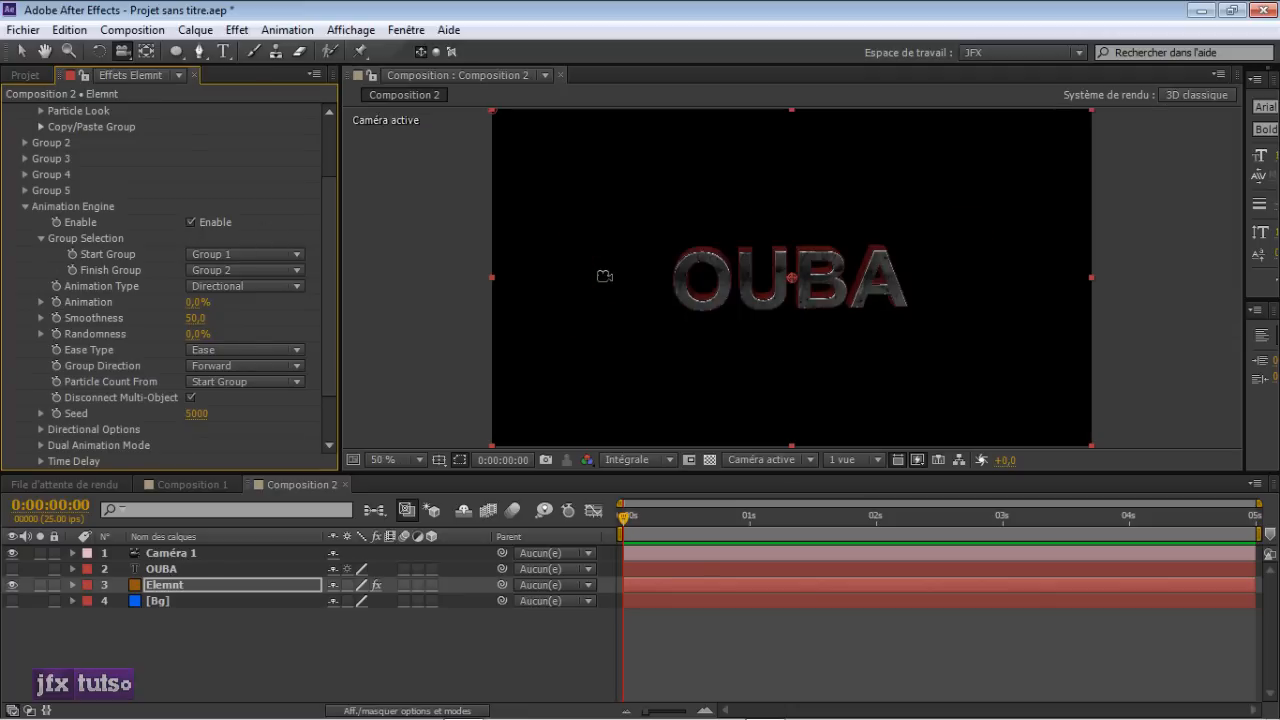
- Set the Animation Engine's Finish Group to Group 1 and its Animation amount to 28 %
{"action": "left_click", "coordinate": [239, 270]}
{"action": "left_click", "coordinate": [252, 290]}
{"action": "left_click_drag", "start_coordinate": [196, 302], "coordinate": [212, 302]}
{"action": "left_click", "coordinate": [40, 301]}
{"action": "left_click", "coordinate": [39, 301]}
- Set the horizontal Yaw in the Animation Engine's Directional Options to 20°
{"action": "left_click_drag", "start_coordinate": [327, 259], "coordinate": [327, 307]}
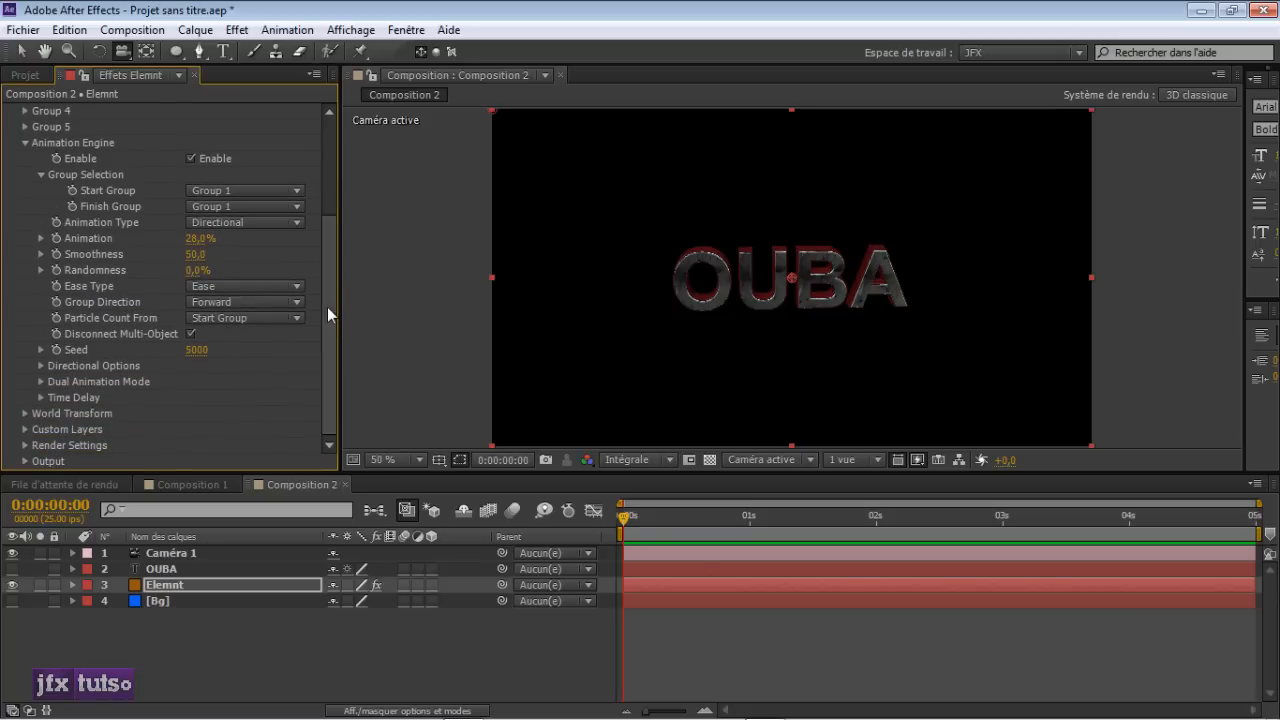
{"action": "left_click", "coordinate": [41, 366]}
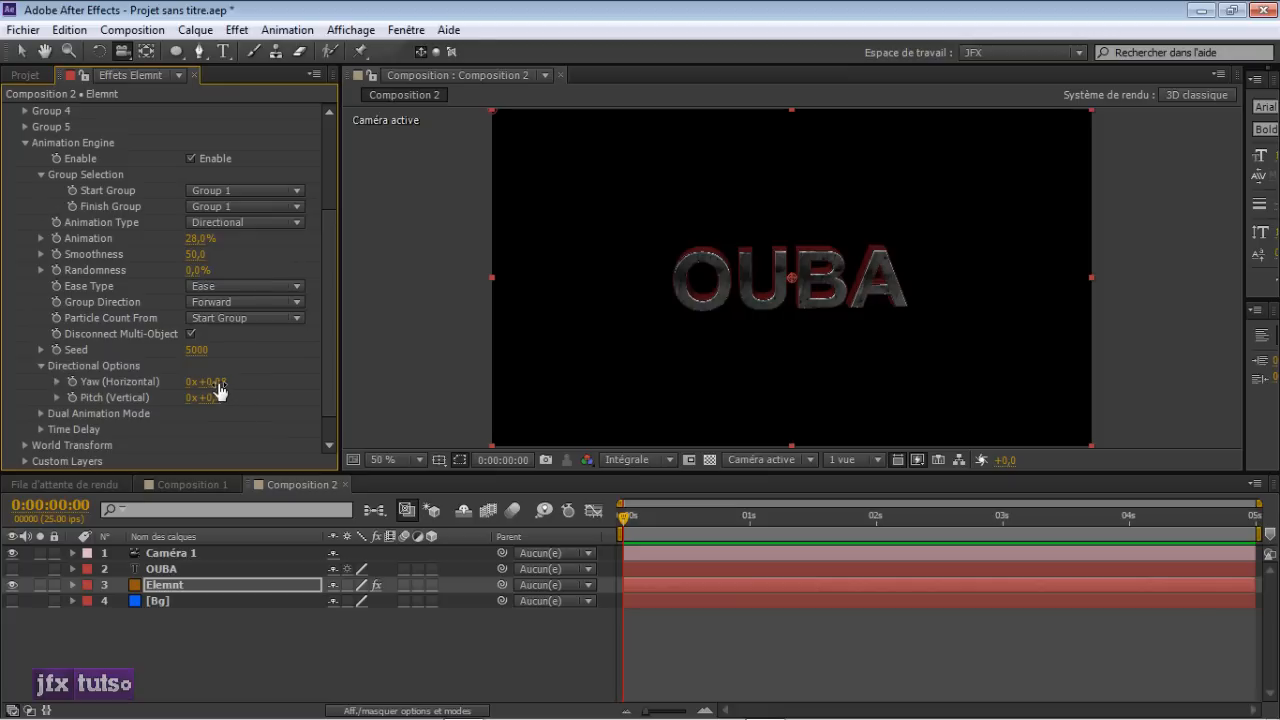
{"action": "left_click_drag", "start_coordinate": [220, 390], "coordinate": [229, 383]}
- Set Group 1's Particle Replicator to the Sphere replicator shape with a Particle Count of 10
{"action": "left_click_drag", "start_coordinate": [330, 340], "coordinate": [328, 261]}
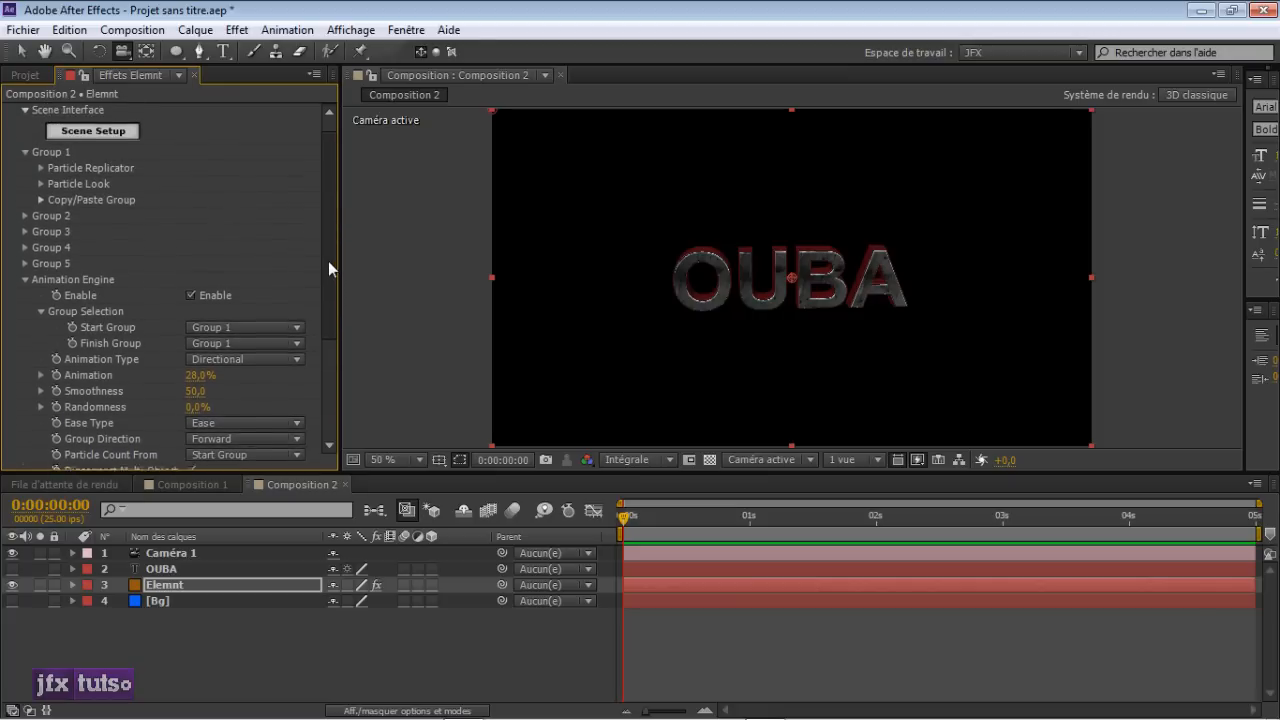
{"action": "left_click", "coordinate": [40, 172]}
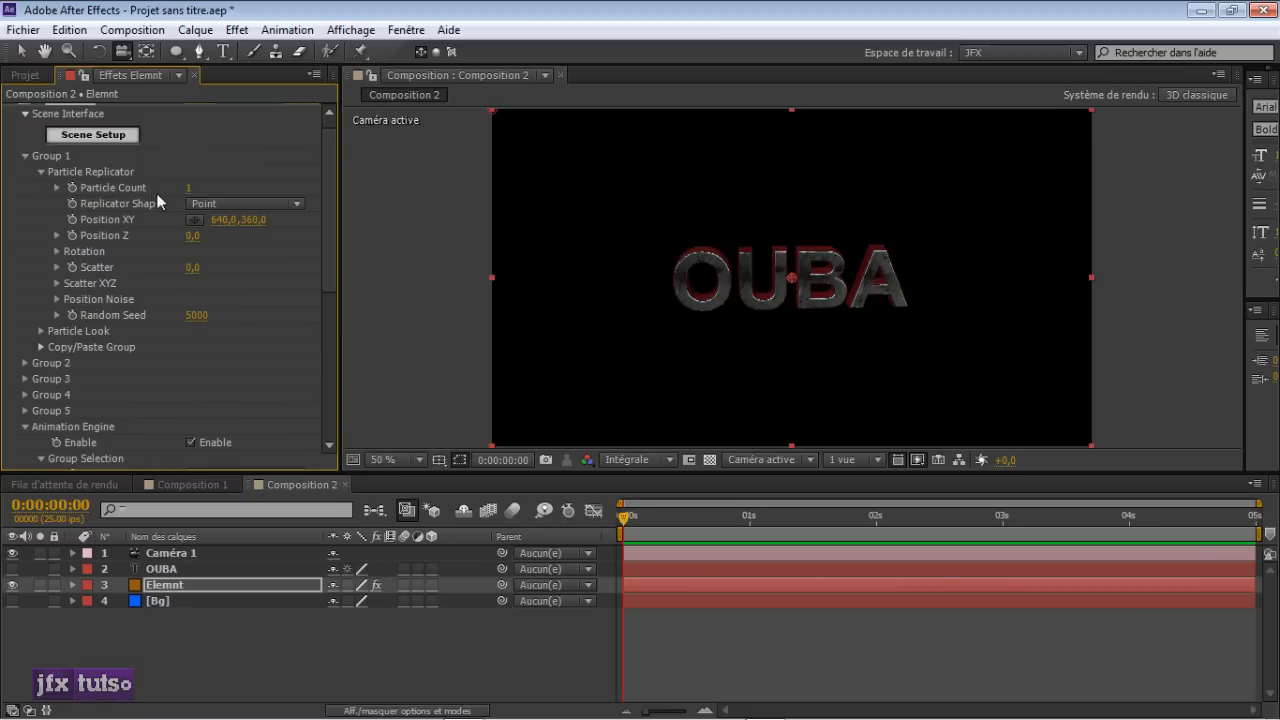
{"action": "left_click_drag", "start_coordinate": [194, 190], "coordinate": [203, 188]}
{"action": "left_click", "coordinate": [192, 188]}
{"action": "key", "text": "Return"}
{"action": "left_click", "coordinate": [231, 206]}
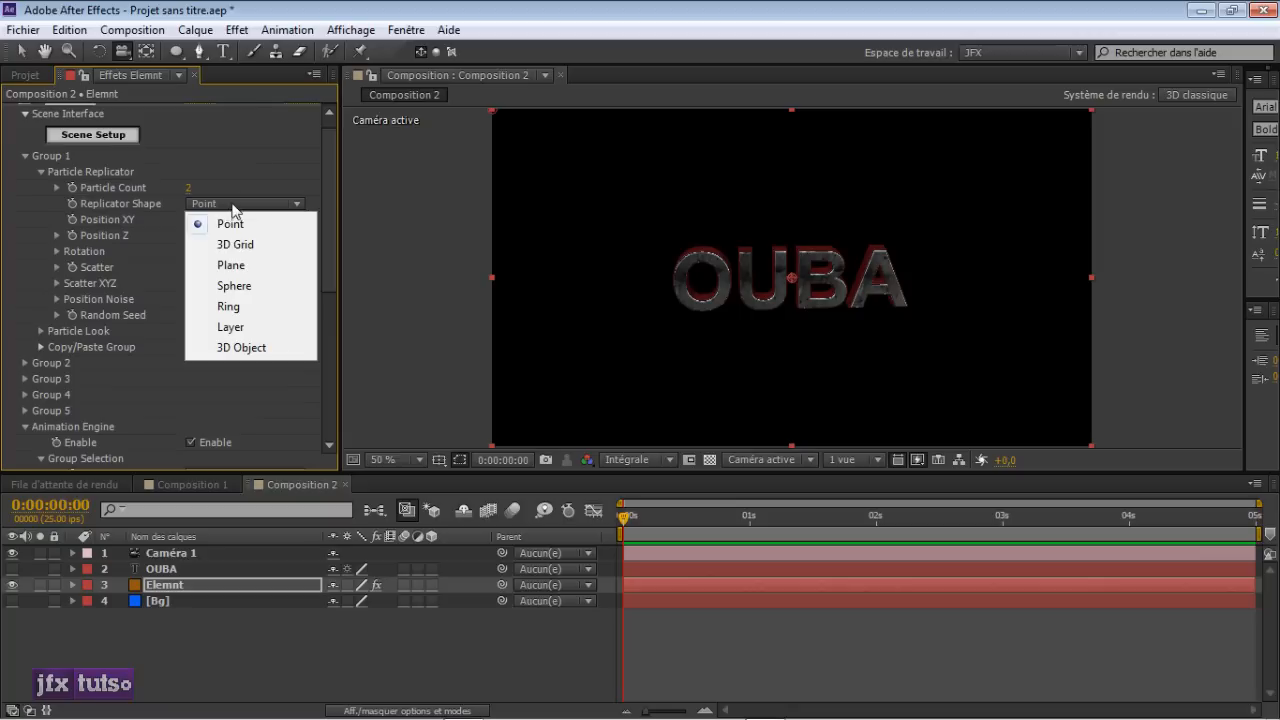
{"action": "left_click", "coordinate": [238, 287]}
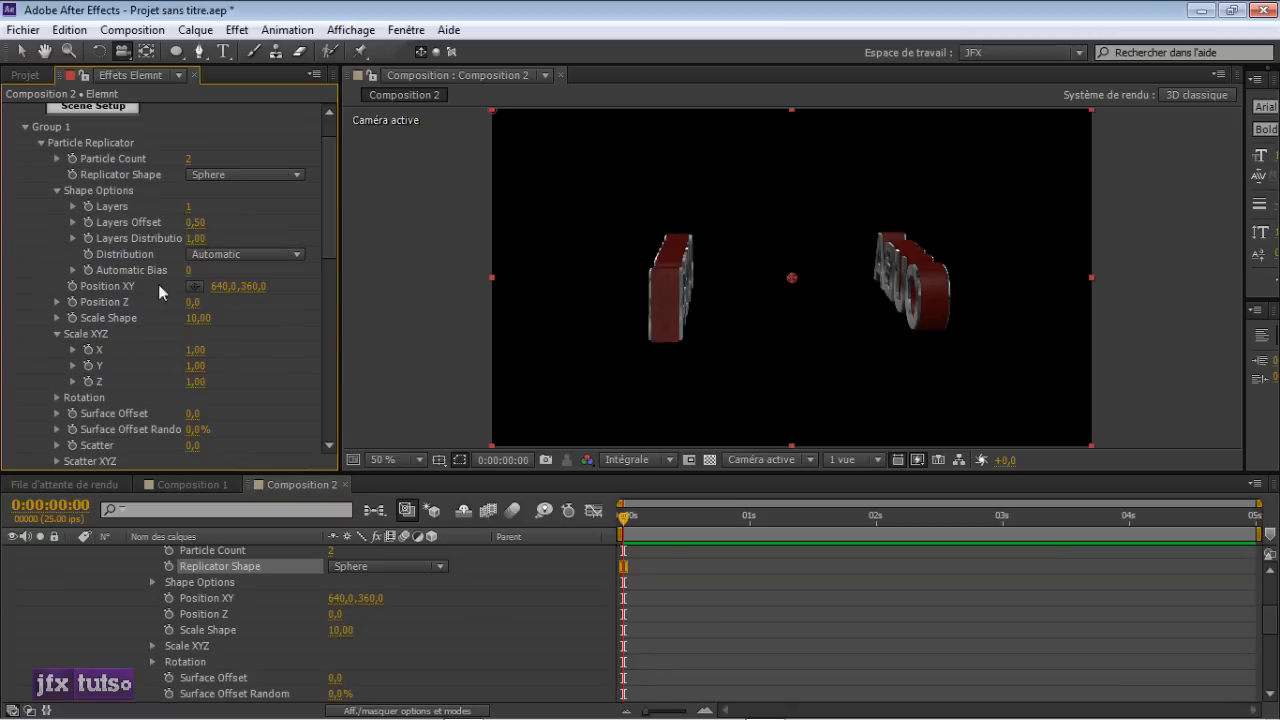
{"action": "left_click", "coordinate": [188, 159]}
{"action": "type", "text": "10"}
{"action": "key", "text": "Return"}
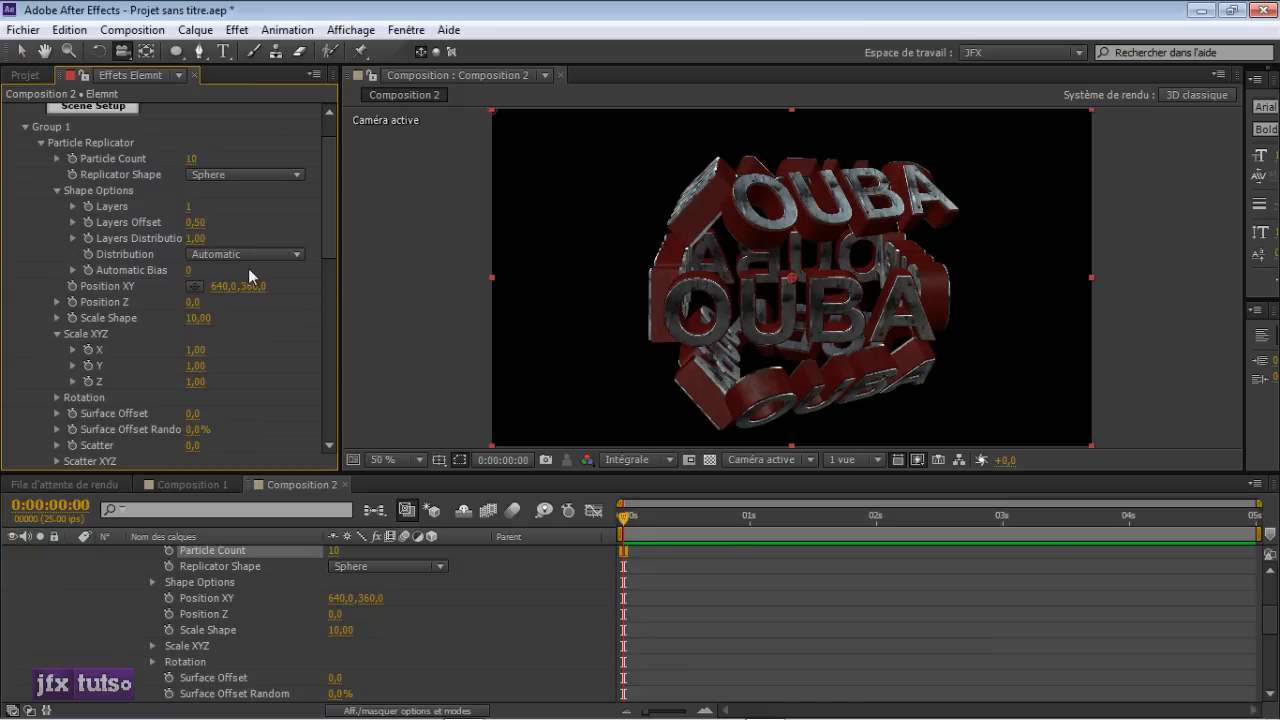
- Set Group 1's replicator Position Z to 260, Scale Shape to 7.80, and Scale XYZ to X 0.00 and Z 1.80
{"action": "left_click_drag", "start_coordinate": [624, 518], "coordinate": [653, 520]}
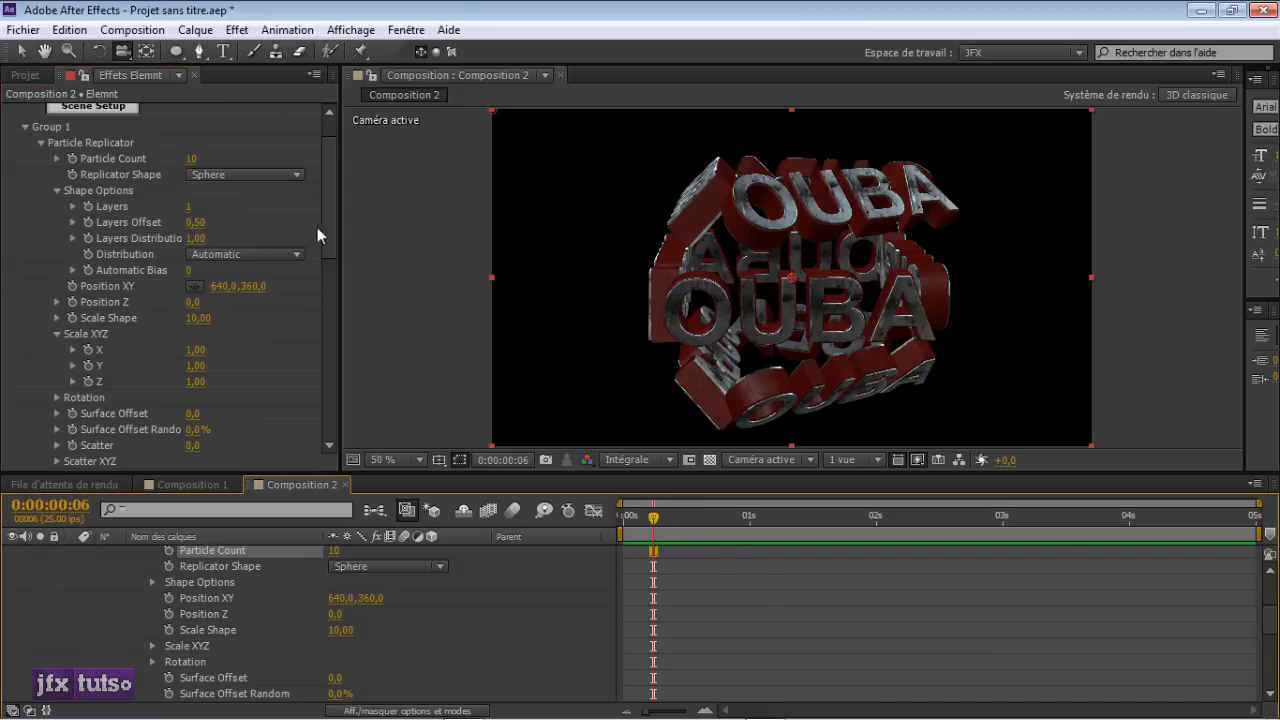
{"action": "left_click_drag", "start_coordinate": [325, 218], "coordinate": [325, 231]}
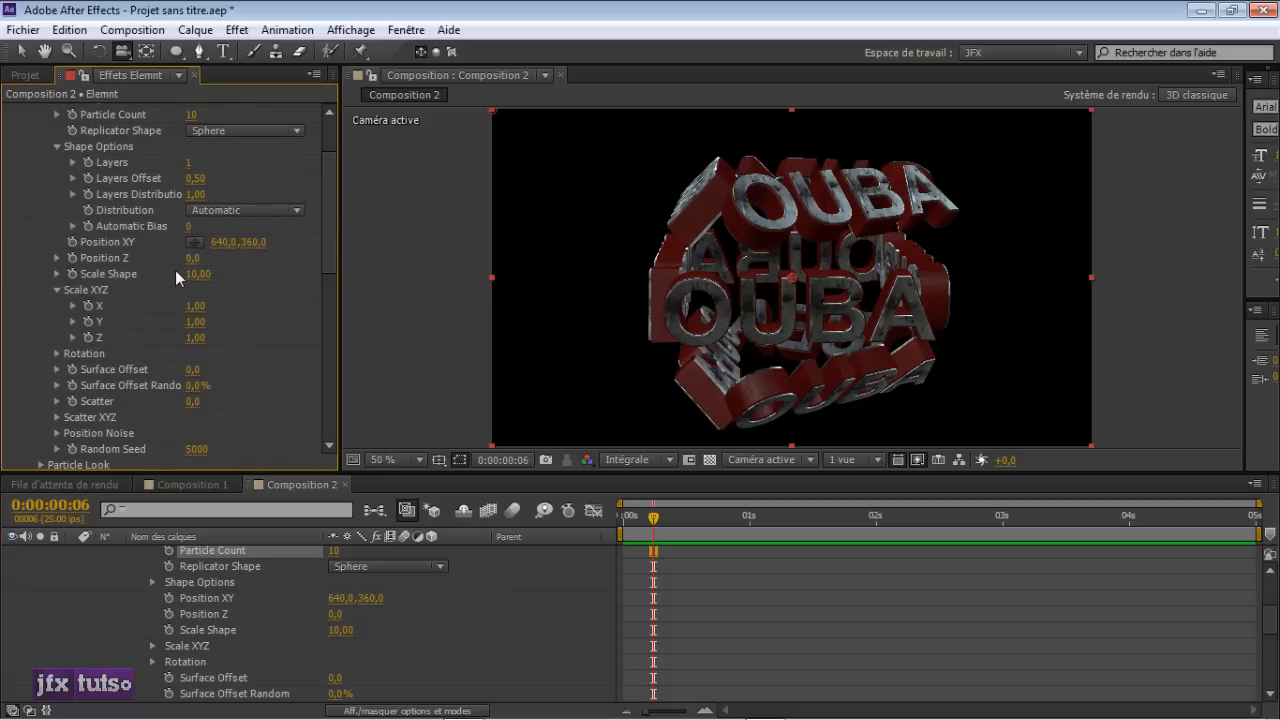
{"action": "left_click_drag", "start_coordinate": [202, 258], "coordinate": [201, 338]}
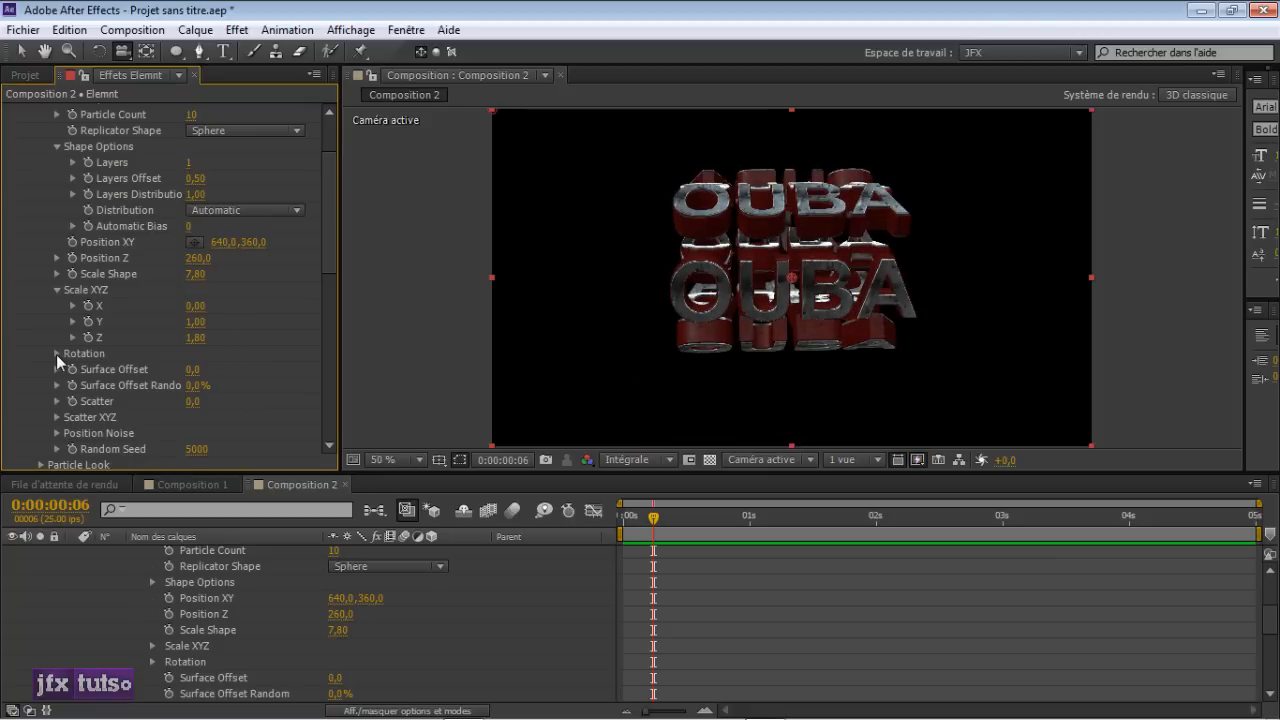
- Keyframe Group 1's replicator rotation at 0:00:00:00 with X at 10° and Y at 82°
{"action": "left_click", "coordinate": [56, 354]}
{"action": "mouse_move", "coordinate": [192, 370]}
{"action": "left_mouse_down"}
{"action": "mouse_move", "coordinate": [320, 371]}
{"action": "mouse_move", "coordinate": [177, 370]}
{"action": "left_mouse_up"}
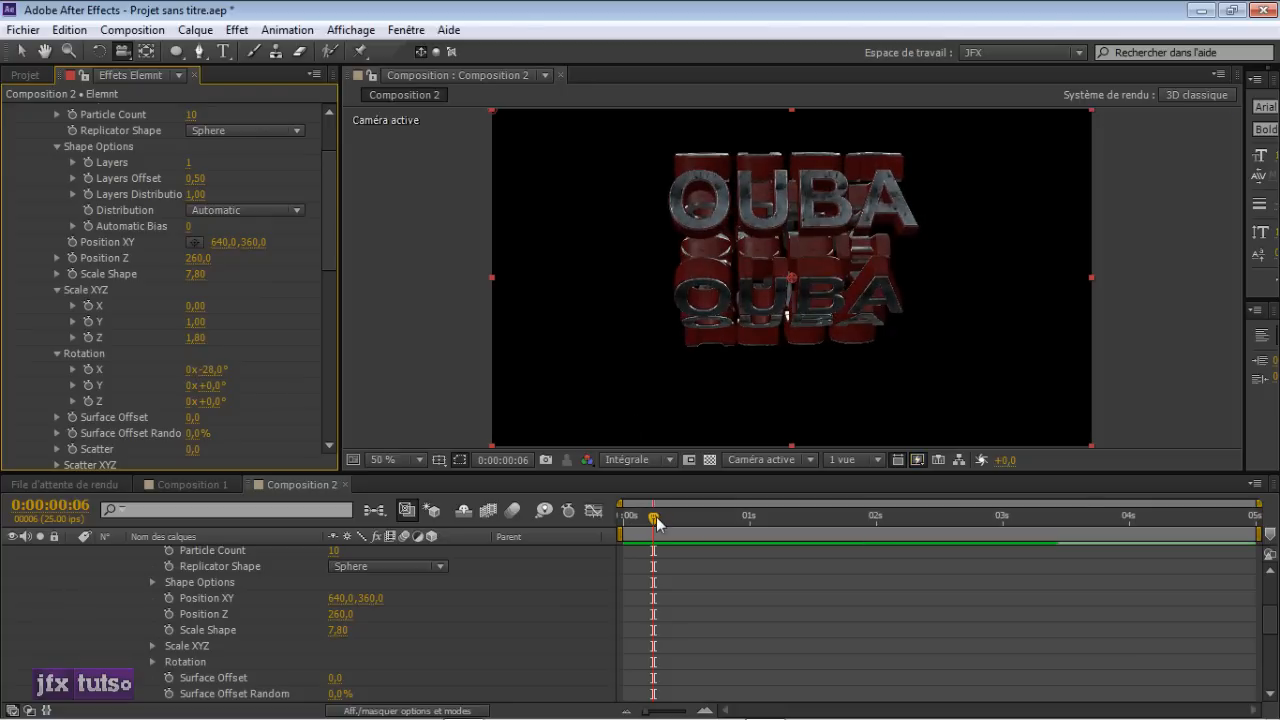
{"action": "left_click_drag", "start_coordinate": [655, 519], "coordinate": [622, 519]}
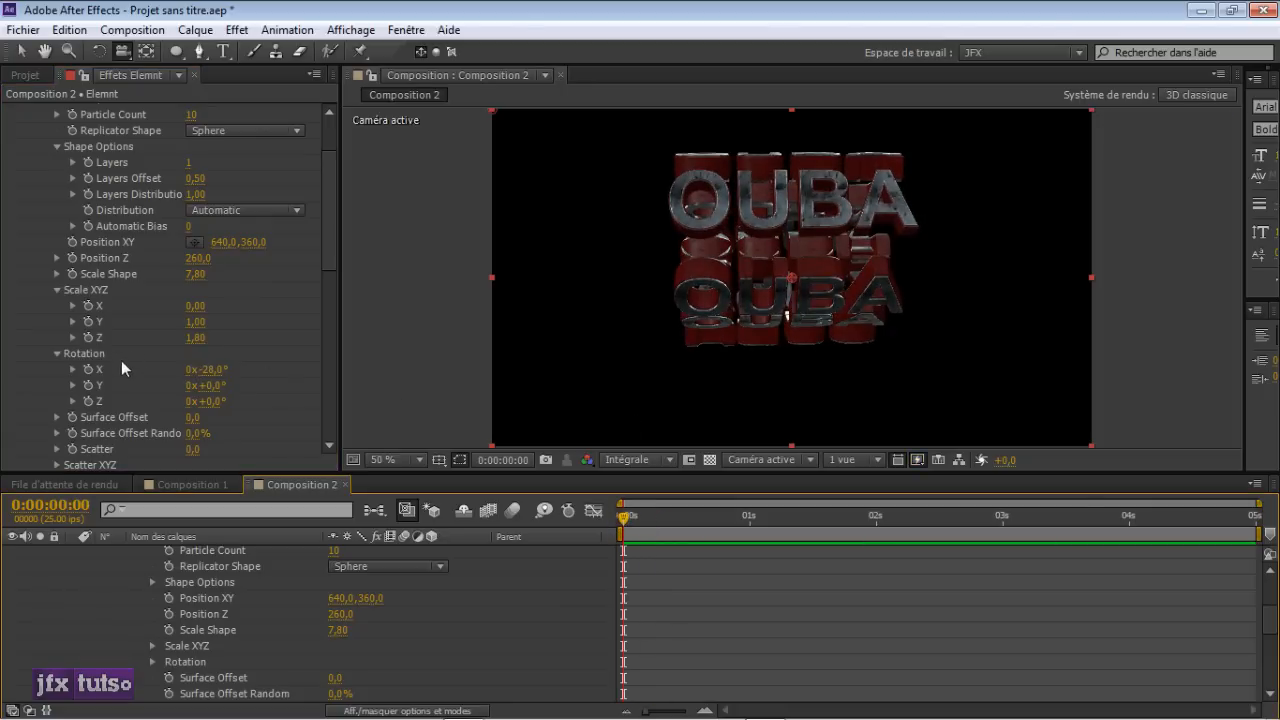
{"action": "left_click", "coordinate": [88, 369]}
{"action": "left_click", "coordinate": [88, 385]}
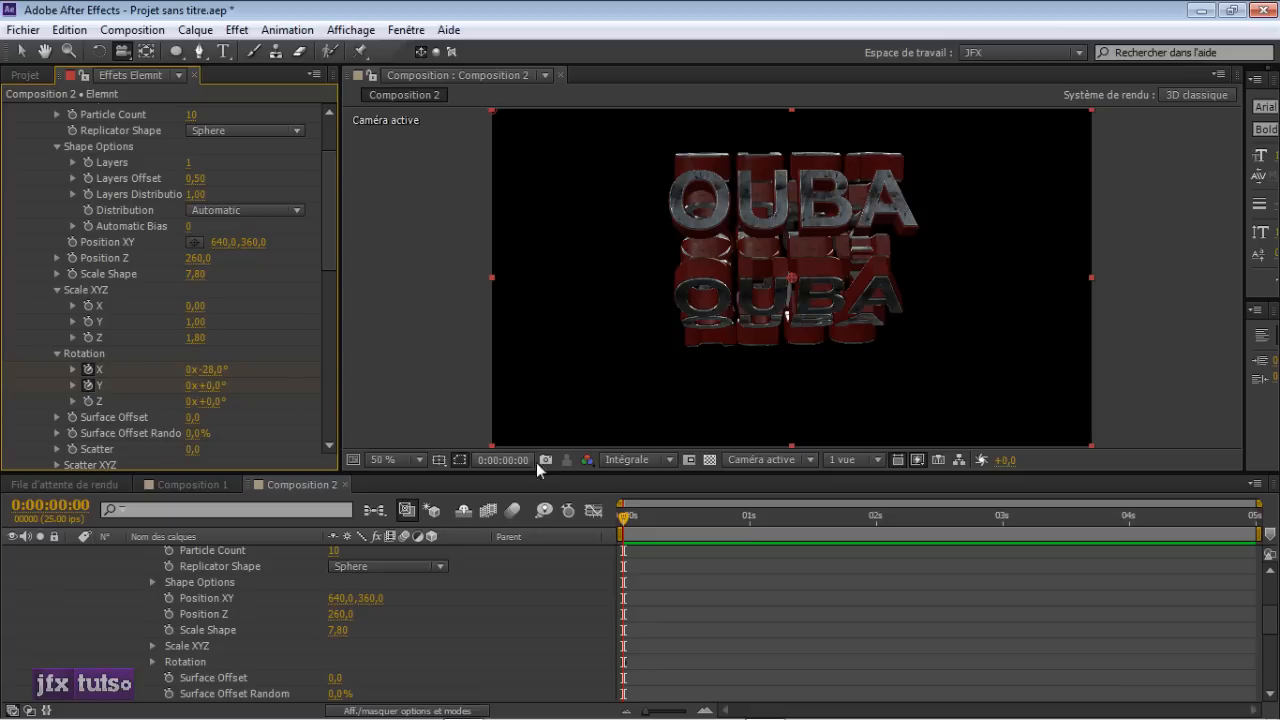
{"action": "left_click_drag", "start_coordinate": [222, 372], "coordinate": [298, 386]}
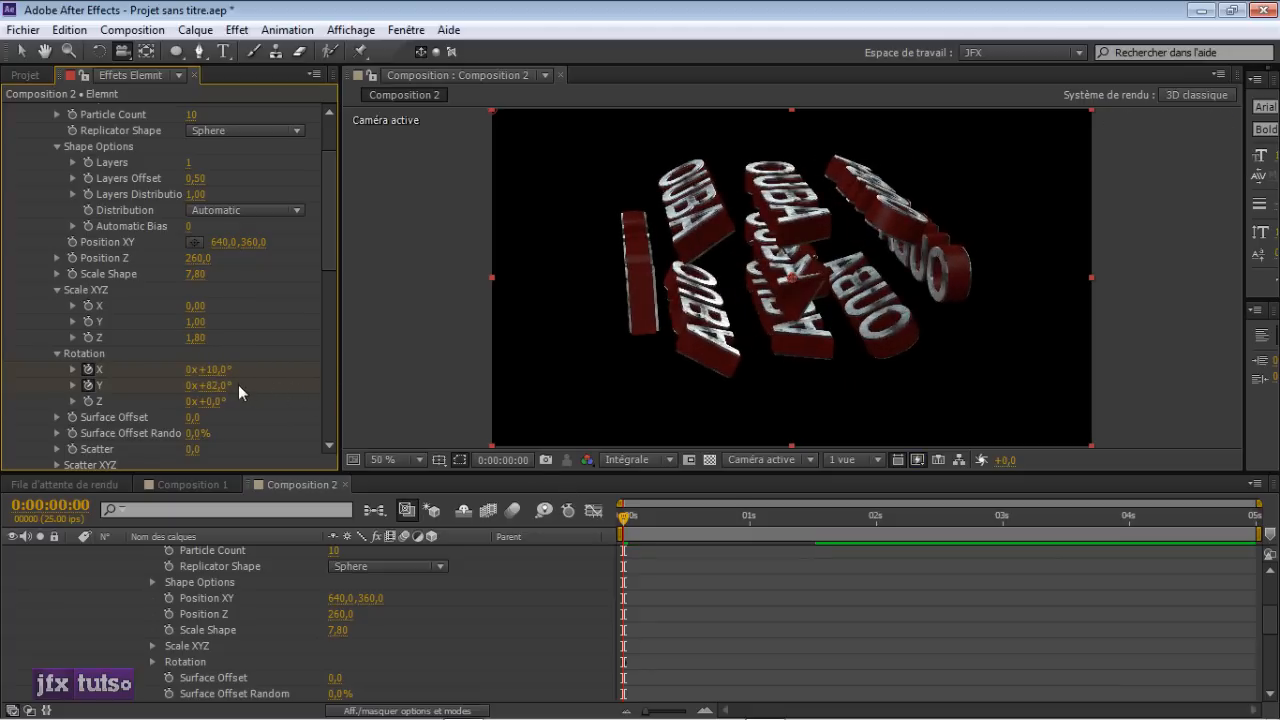
- Set Group 1's replicator X and Y rotation to 0° at 0:00:02:12
{"action": "left_click_drag", "start_coordinate": [628, 518], "coordinate": [937, 517]}
{"action": "left_click", "coordinate": [207, 385]}
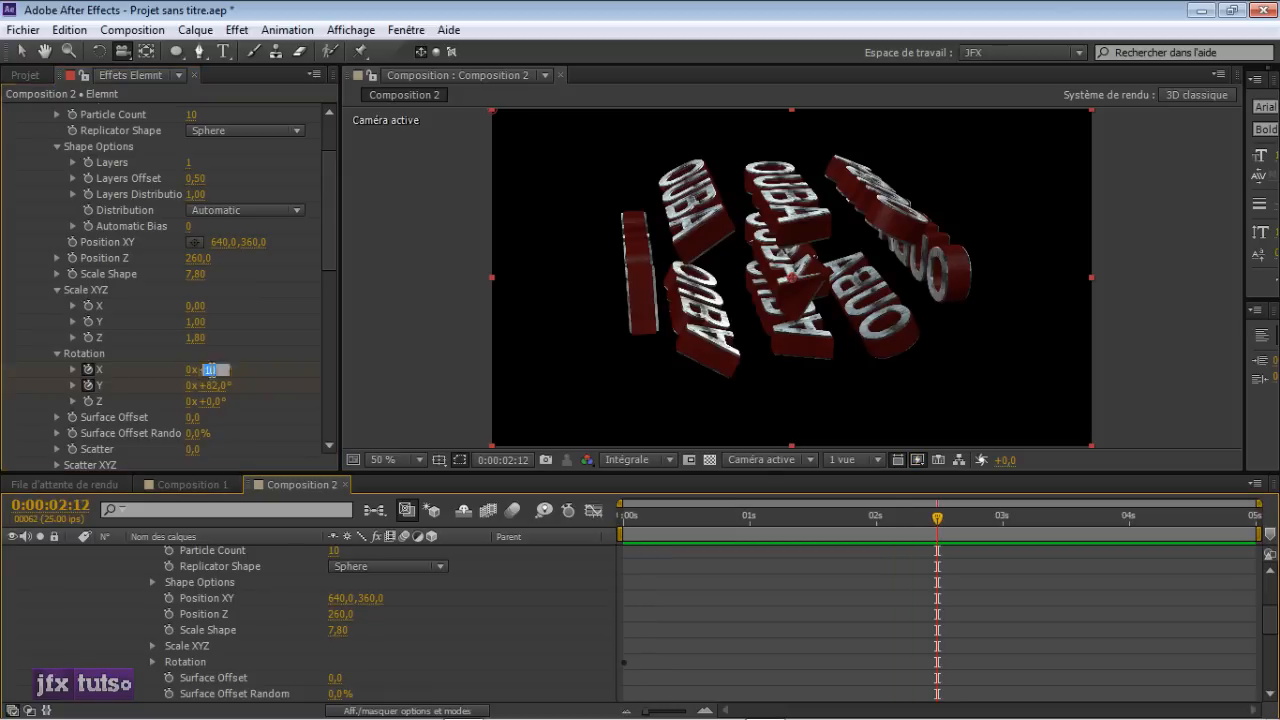
{"action": "type", "text": "0"}
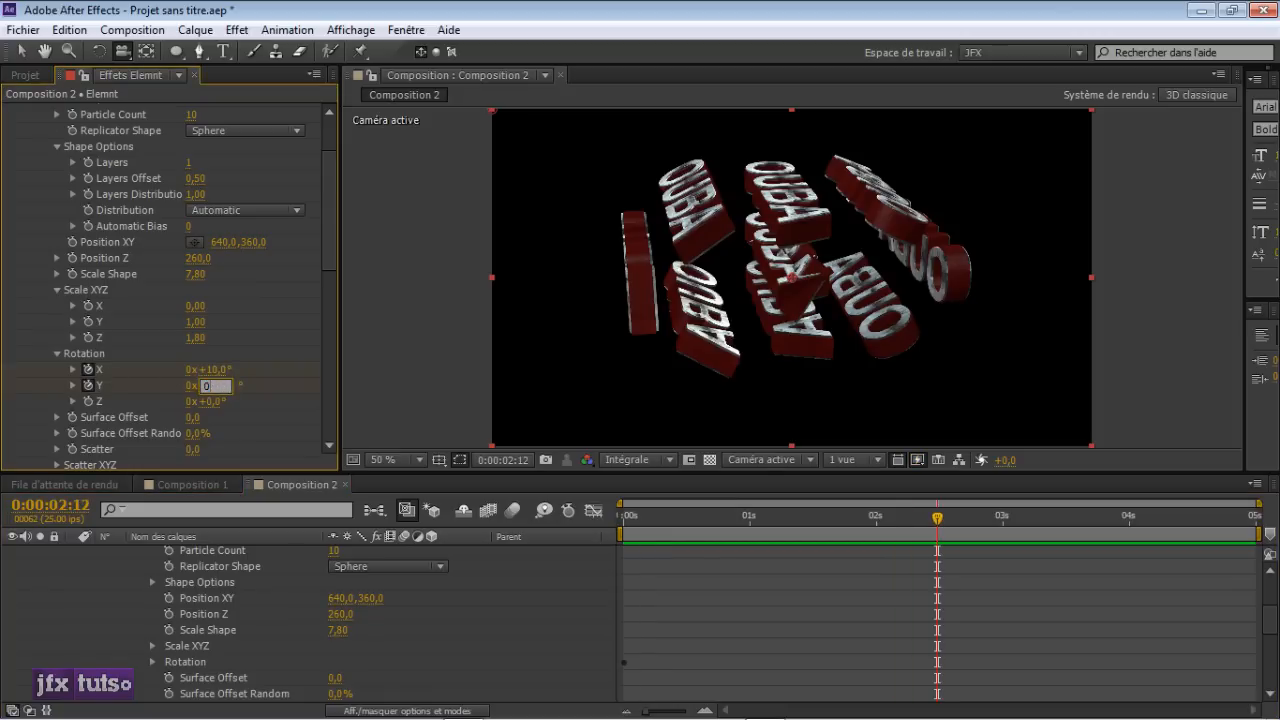
{"action": "key", "text": "shift+Tab"}
{"action": "key", "text": "Return"}
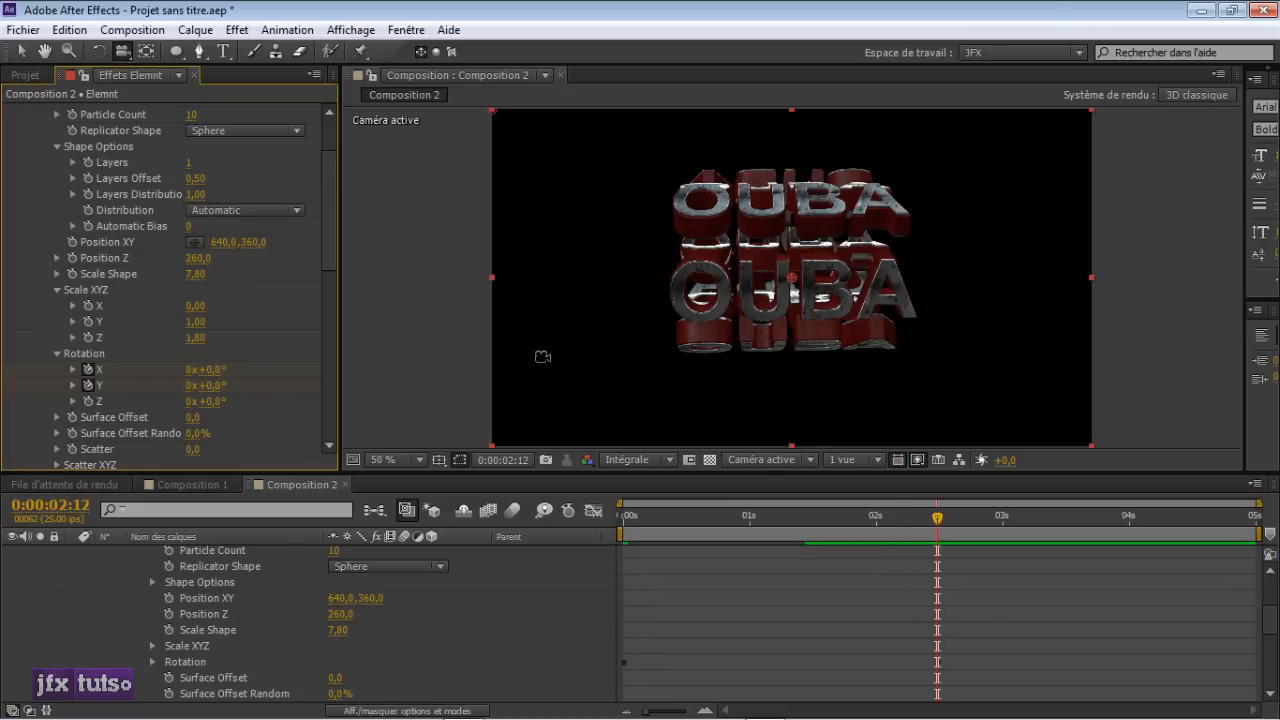
- Add starting keyframes at 0:00:00:00 for Group 1's Position Z, Scale Shape, and Scale XYZ Y and Z
{"action": "left_click", "coordinate": [679, 518]}
{"action": "left_click_drag", "start_coordinate": [679, 518], "coordinate": [624, 518]}
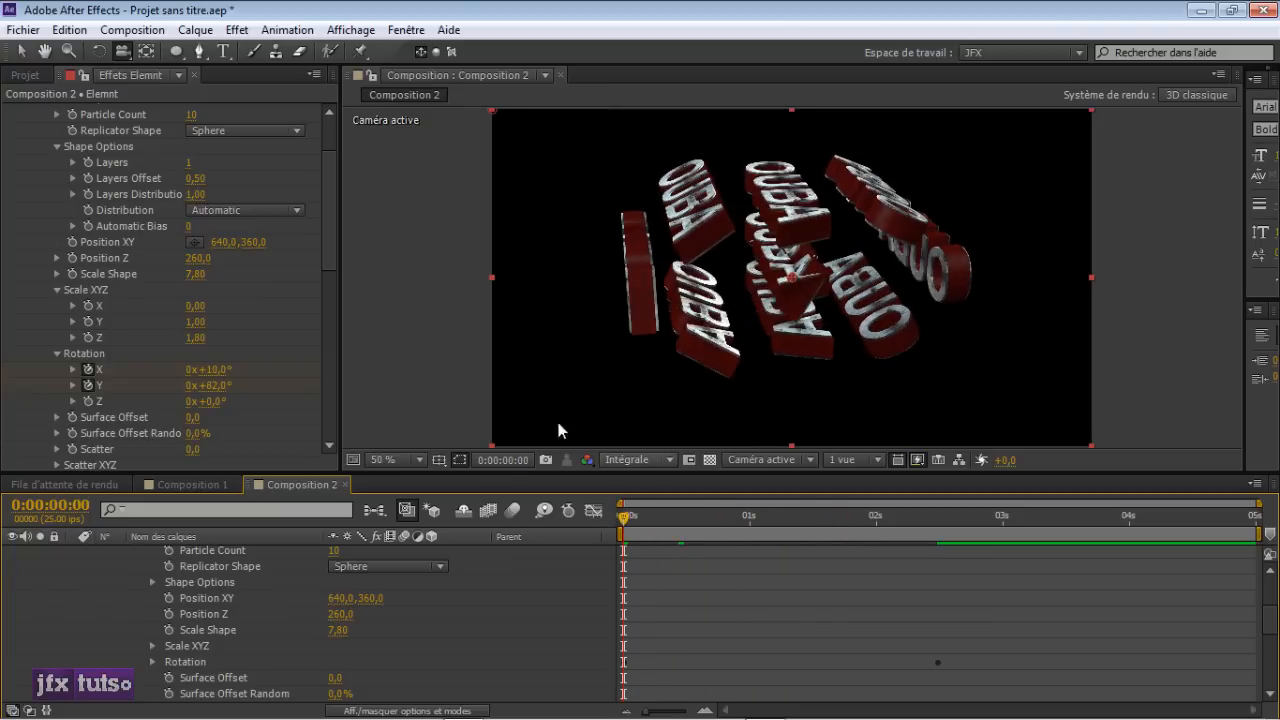
{"action": "left_click_drag", "start_coordinate": [333, 226], "coordinate": [332, 217]}
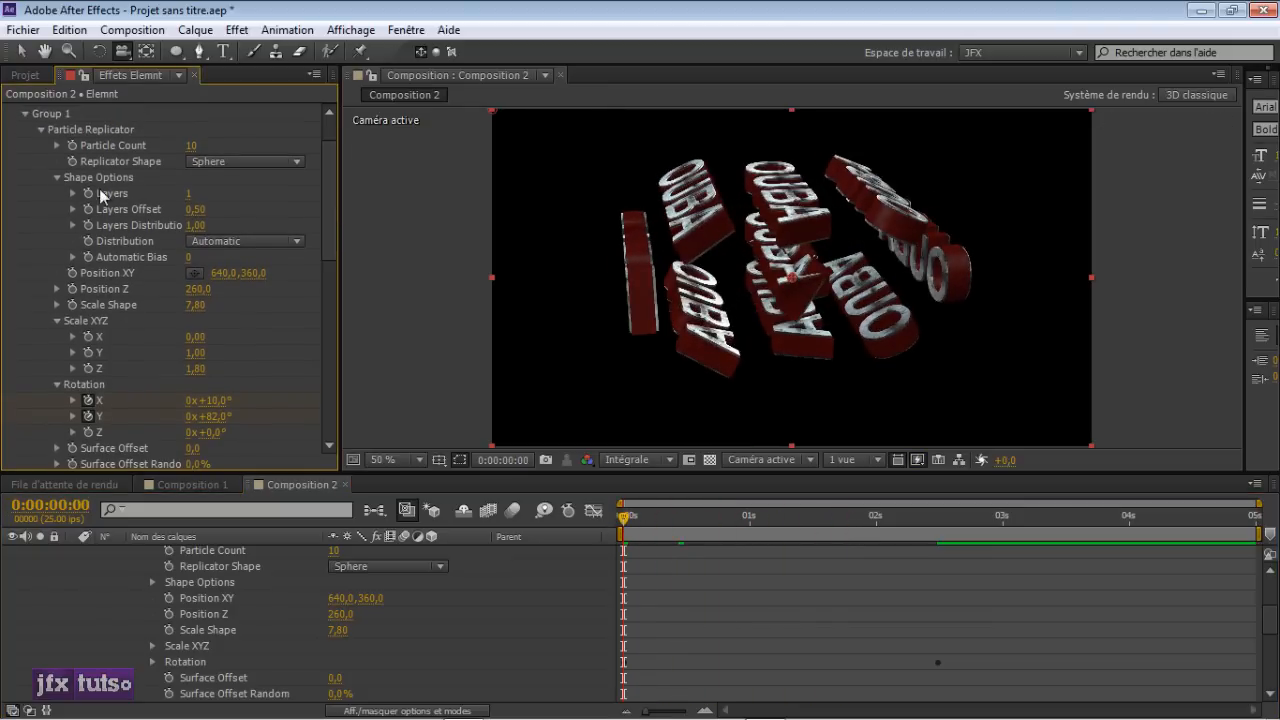
{"action": "left_click", "coordinate": [72, 289]}
{"action": "left_click", "coordinate": [72, 305]}
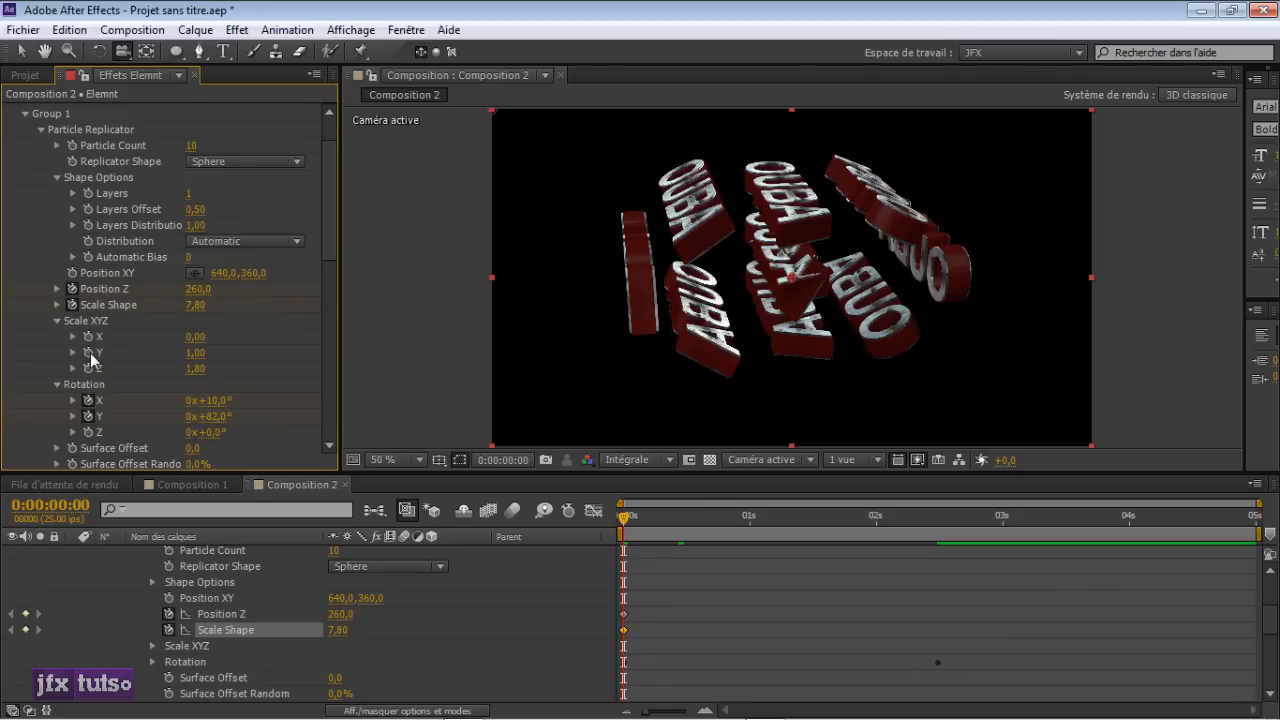
{"action": "left_click", "coordinate": [89, 352]}
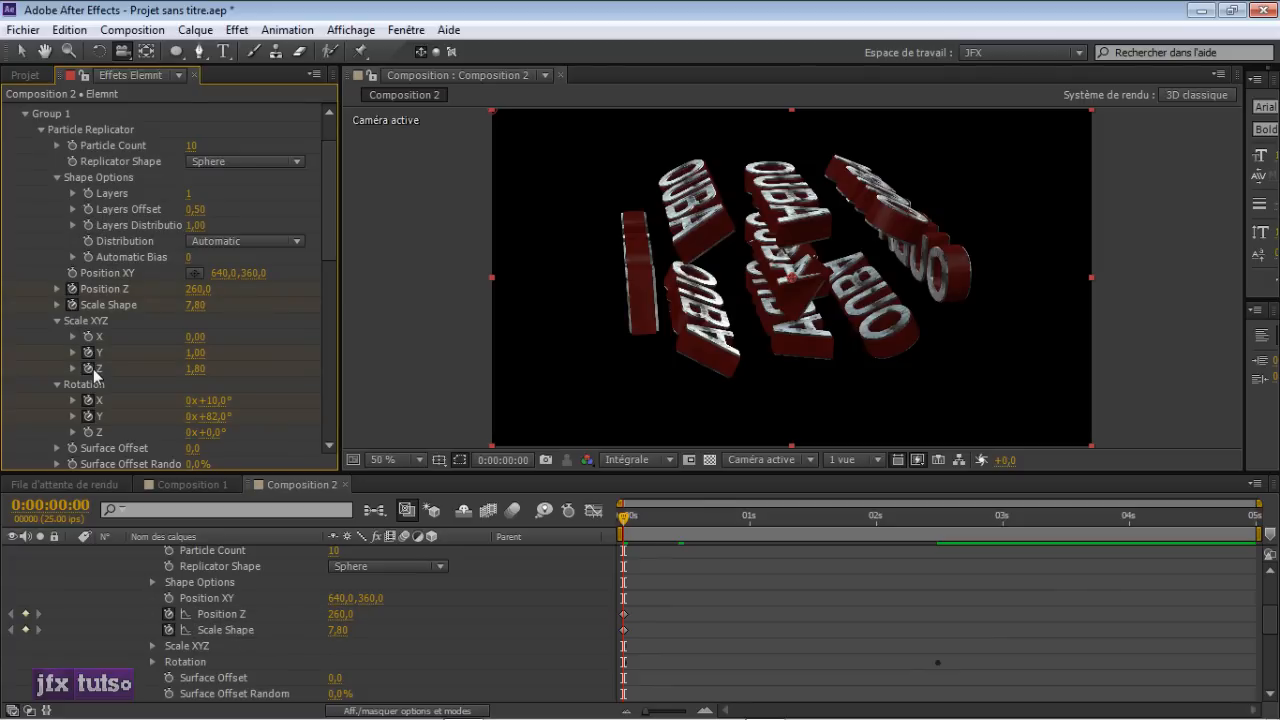
- Set Group 1's Position Z and Scale Shape to 0 at 0:00:02:12
{"action": "left_click", "coordinate": [938, 528]}
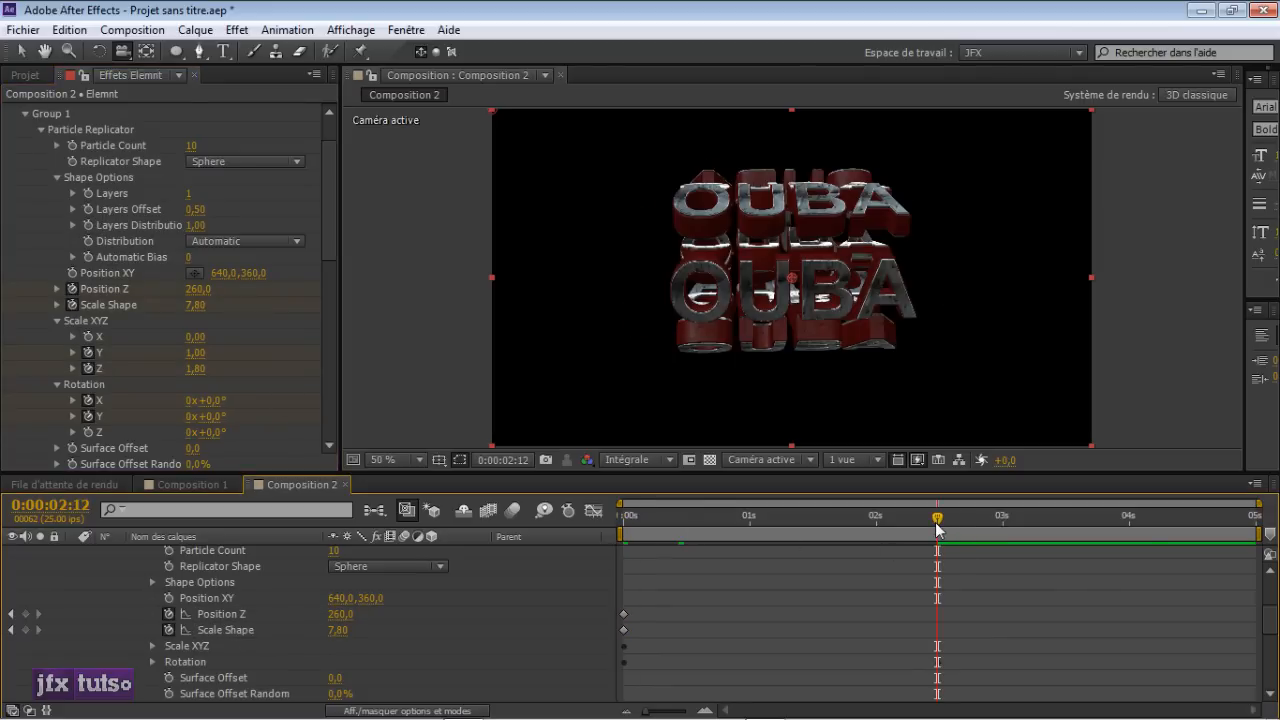
{"action": "left_click", "coordinate": [197, 289]}
{"action": "type", "text": "0"}
{"action": "key", "text": "Return"}
{"action": "left_click", "coordinate": [199, 305]}
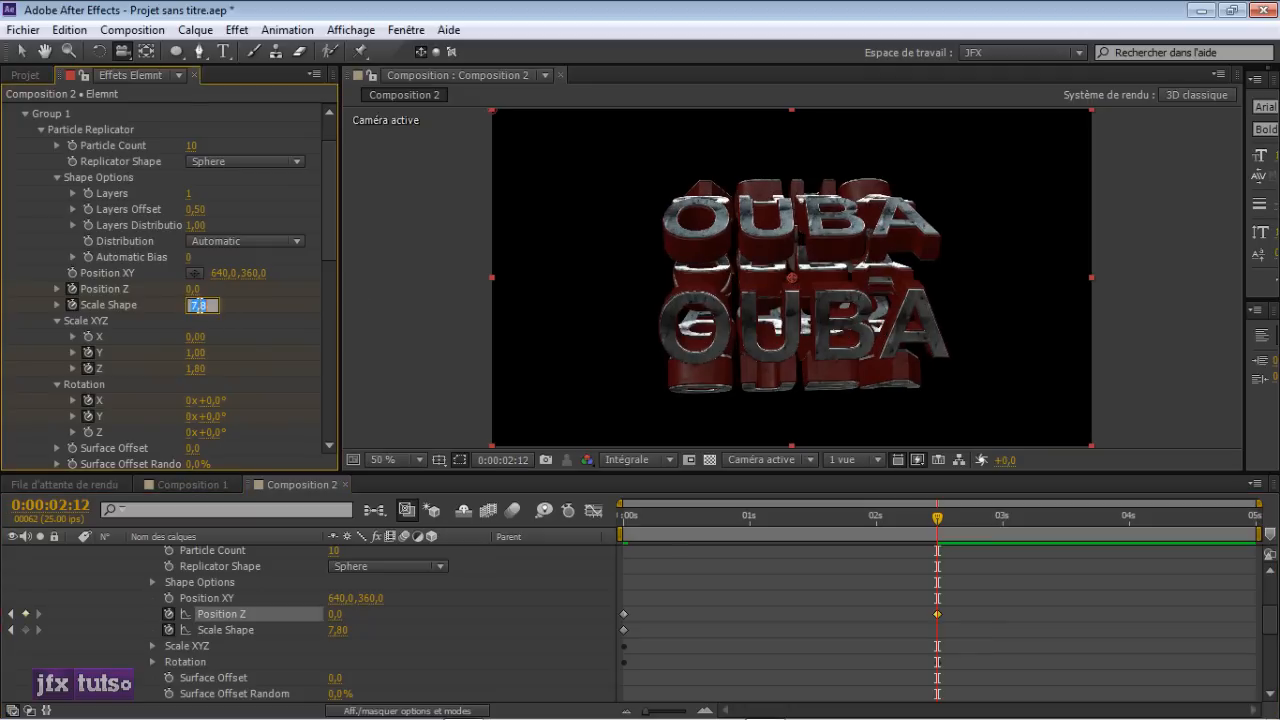
{"action": "type", "text": "0"}
{"action": "key", "text": "Return"}
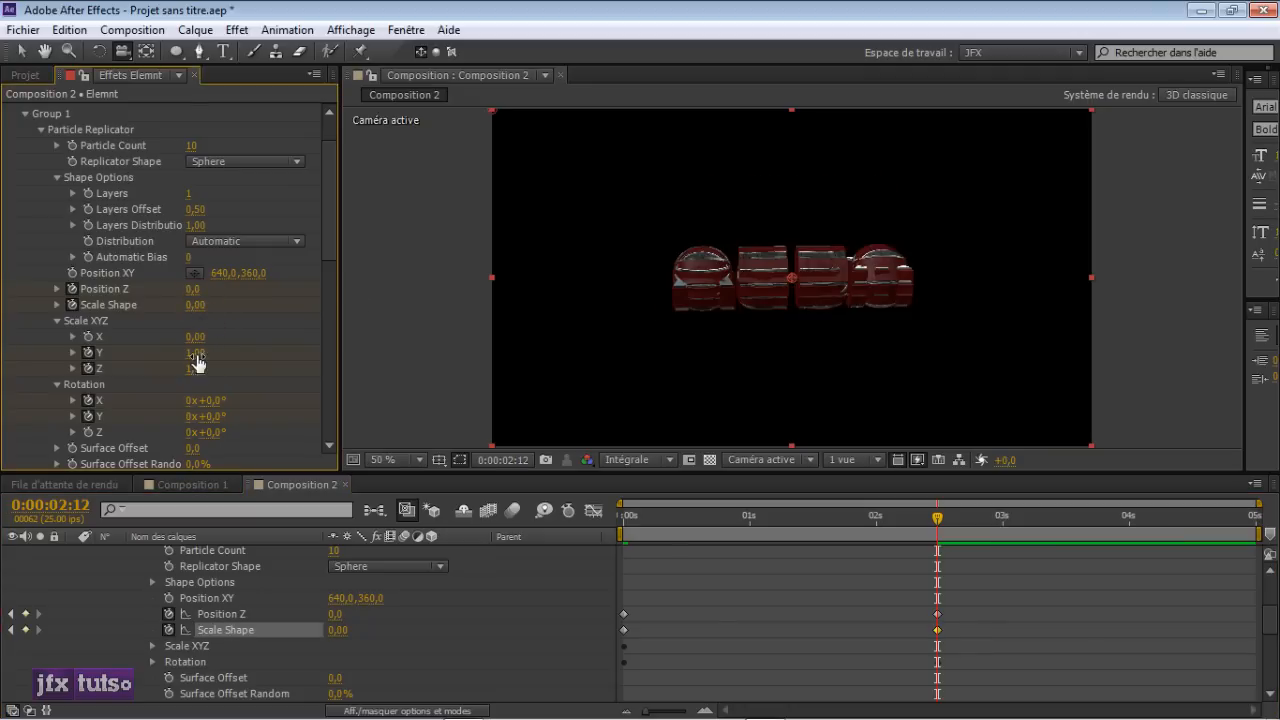
- Set Group 1's Scale XYZ Y and Z values to 0 at 0:00:02:12
{"action": "left_click", "coordinate": [194, 353]}
{"action": "type", "text": "0"}
{"action": "key", "text": "Return"}
{"action": "left_click", "coordinate": [199, 369]}
{"action": "type", "text": "0"}
{"action": "key", "text": "Return"}
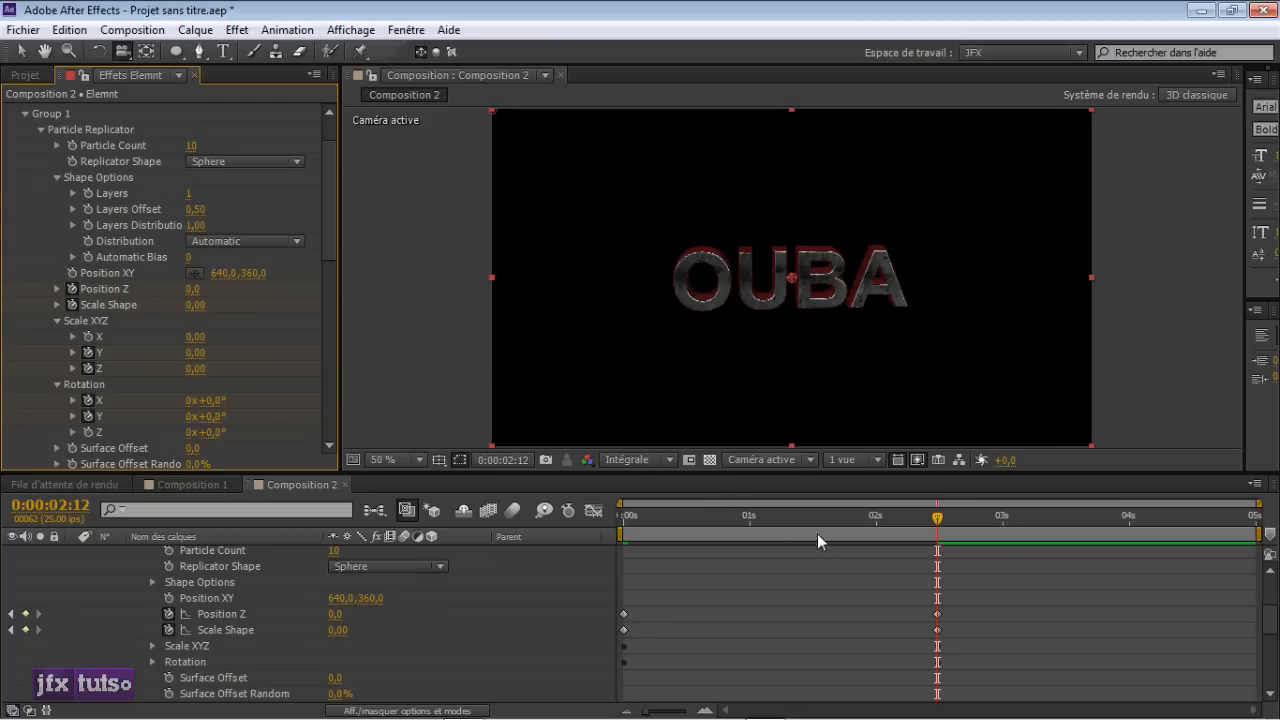
- Preview the OUBA replicator animation between the keyframes at 0:00:00:00 and 0:00:02:12
{"action": "left_click", "coordinate": [631, 521]}
{"action": "left_click_drag", "start_coordinate": [636, 522], "coordinate": [922, 520]}
{"action": "left_click_drag", "start_coordinate": [844, 524], "coordinate": [620, 522]}
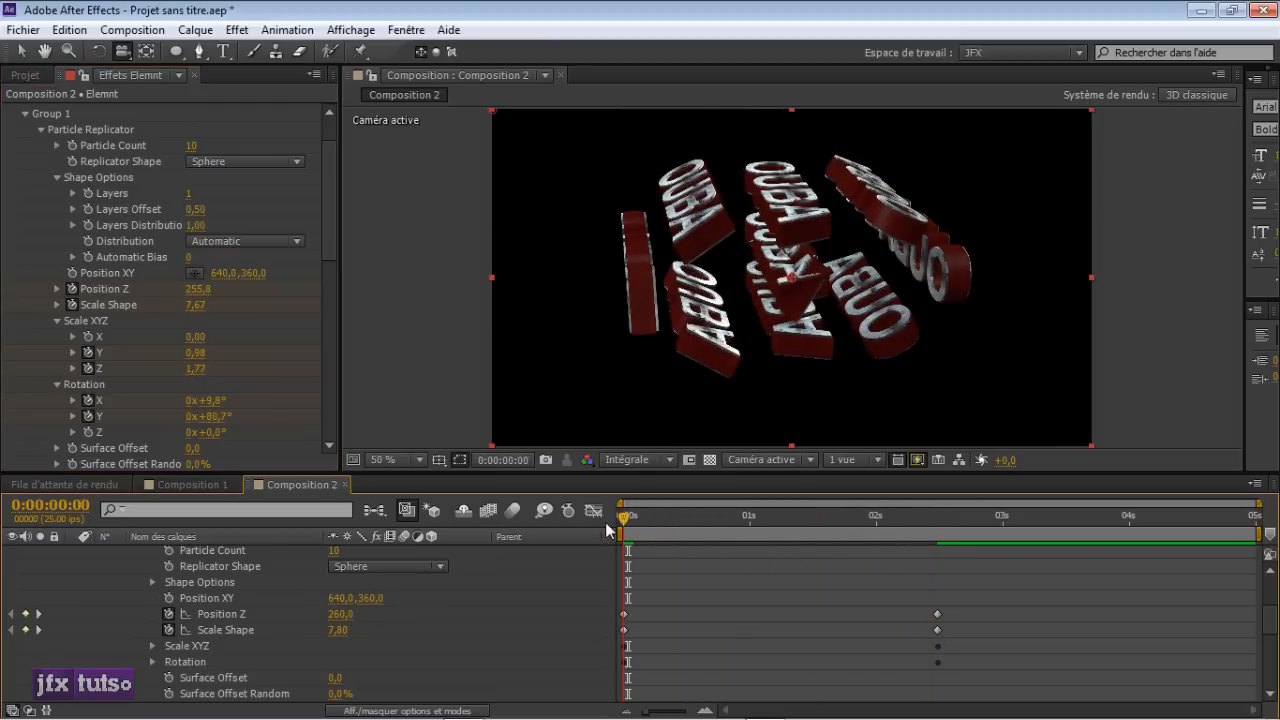
{"action": "key", "text": "space"}
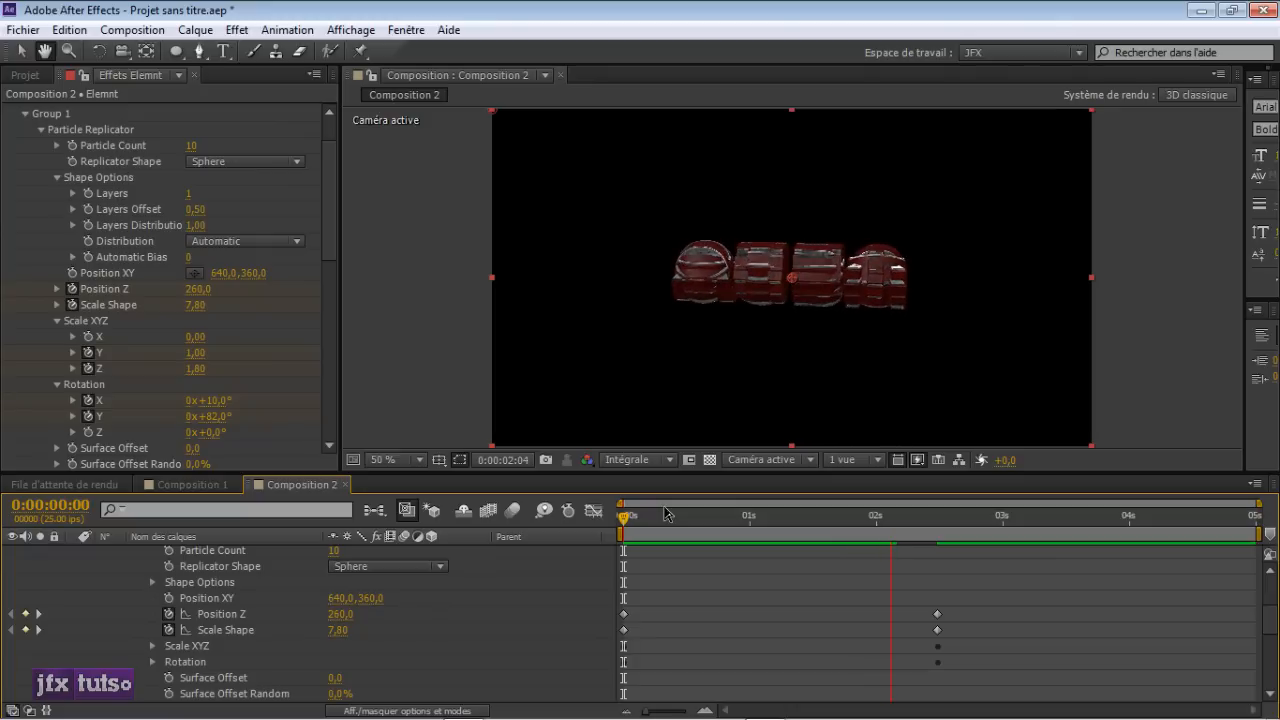
{"action": "key", "text": "c"}
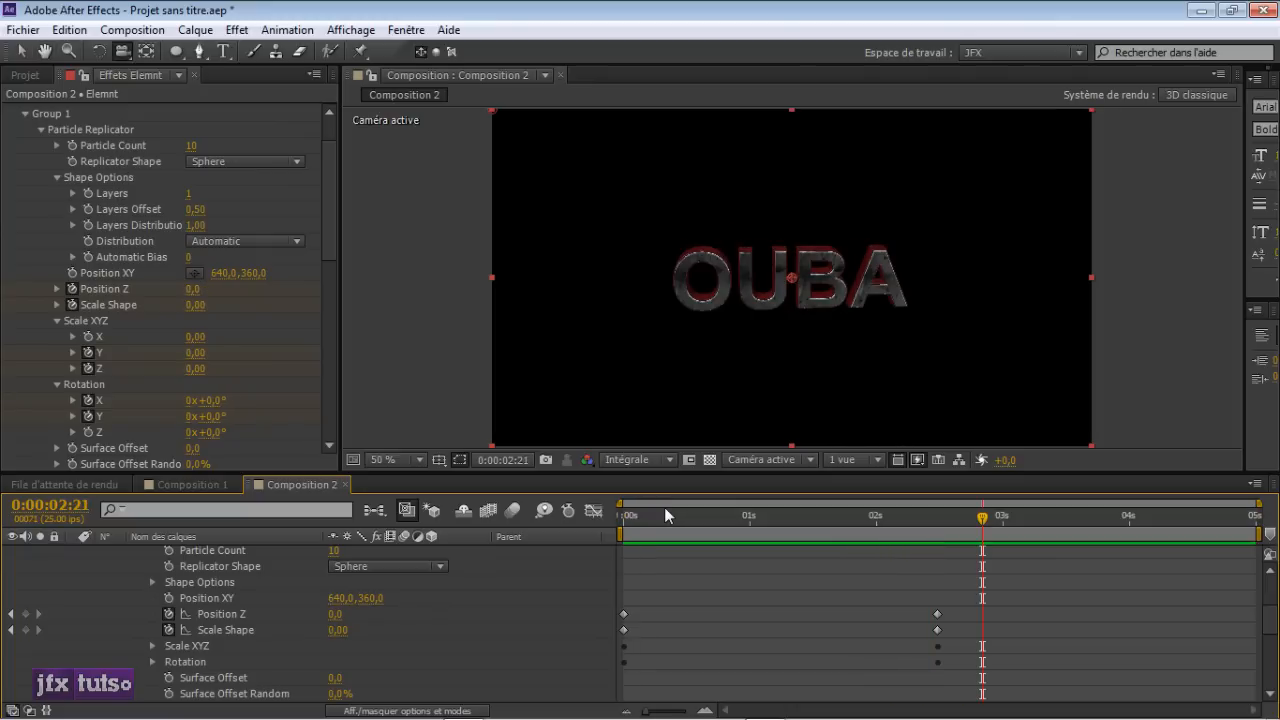
{"action": "left_click", "coordinate": [676, 519]}
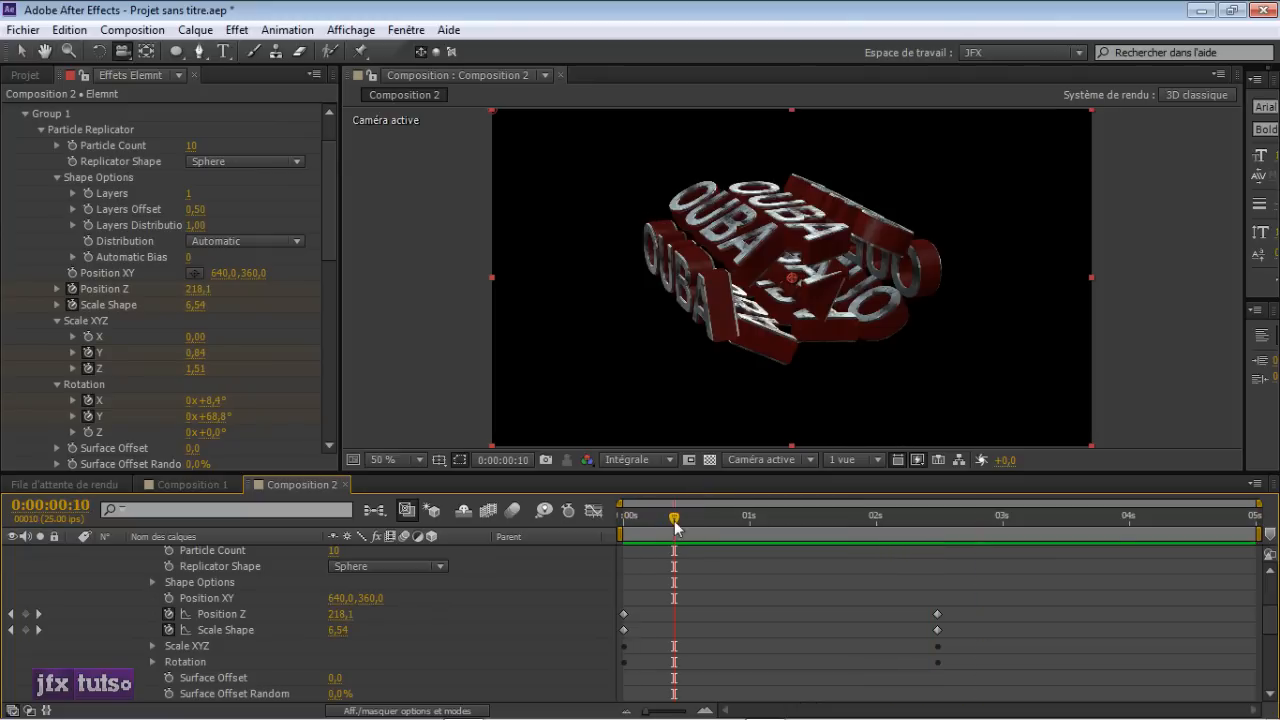
{"action": "left_click", "coordinate": [617, 521]}
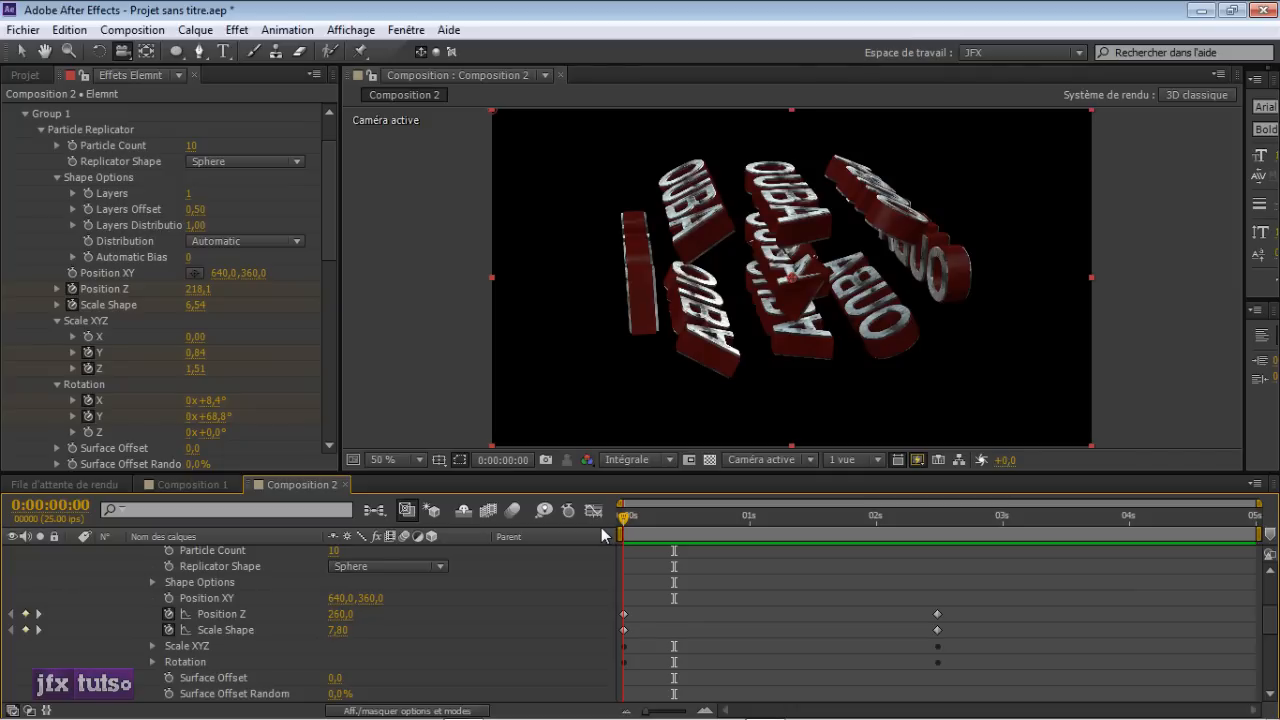
{"action": "left_click_drag", "start_coordinate": [624, 518], "coordinate": [917, 519]}
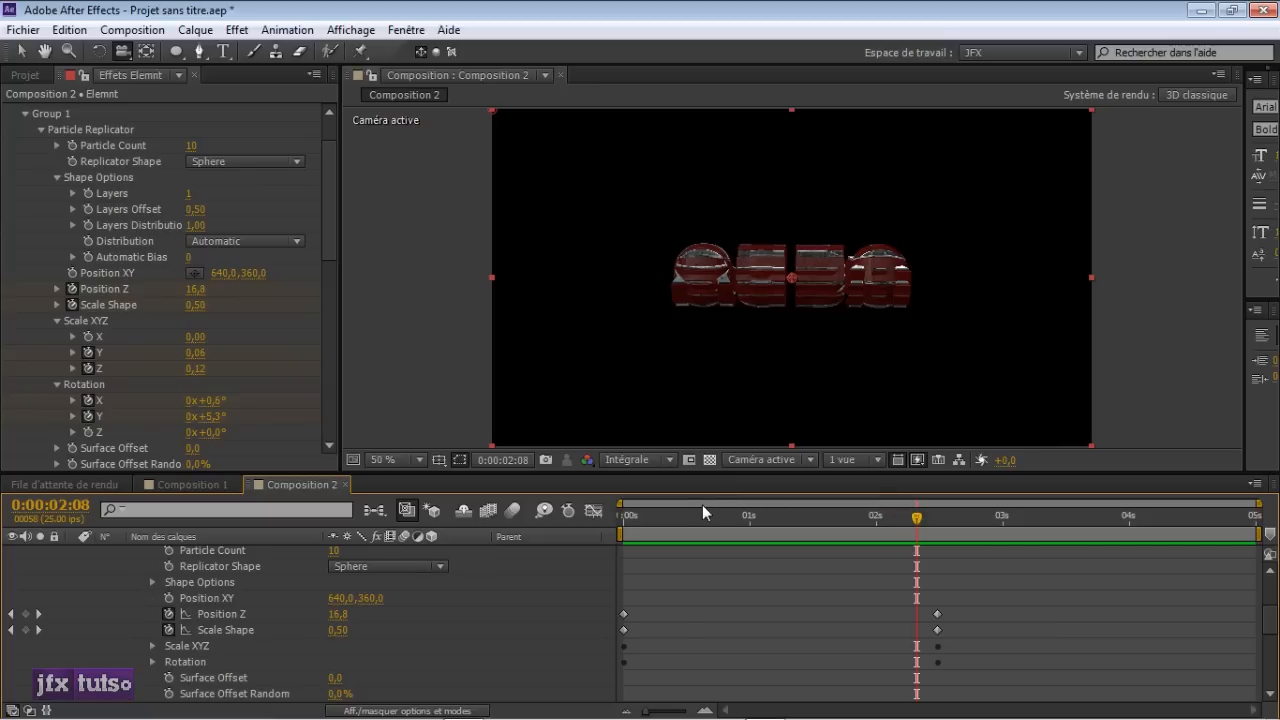
{"action": "left_click_drag", "start_coordinate": [684, 513], "coordinate": [729, 519]}
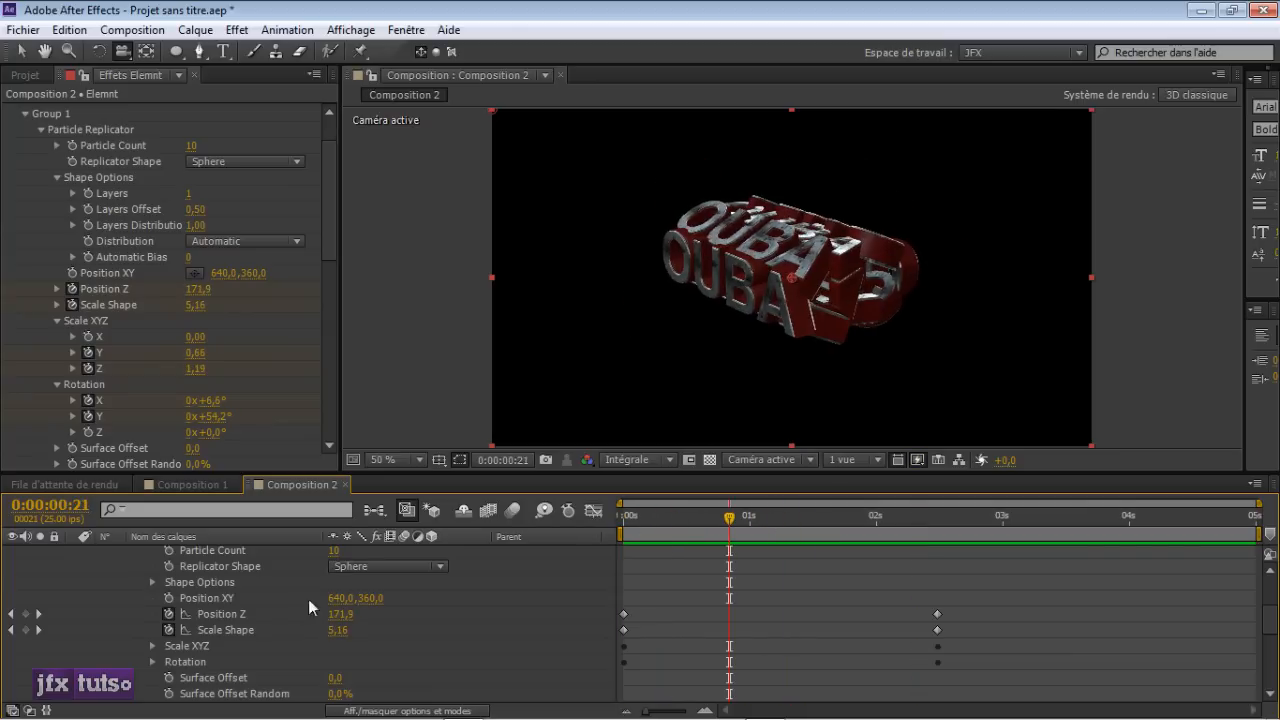
- Collapse the Elemnt layer's timeline properties and the Element effect's Group 1 and Animation Engine settings
{"action": "scroll", "coordinate": [96, 607], "scroll_direction": "up", "scroll_amount": 3}
{"action": "left_click", "coordinate": [71, 585]}
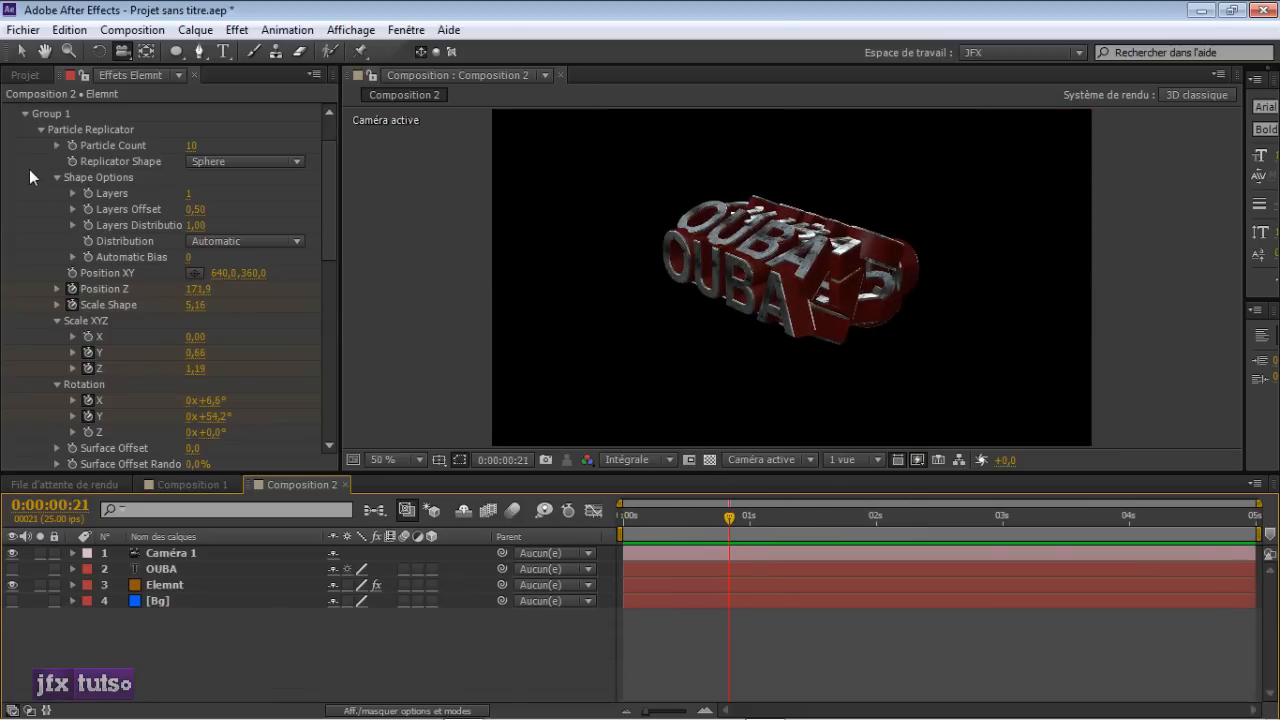
{"action": "left_click", "coordinate": [25, 114]}
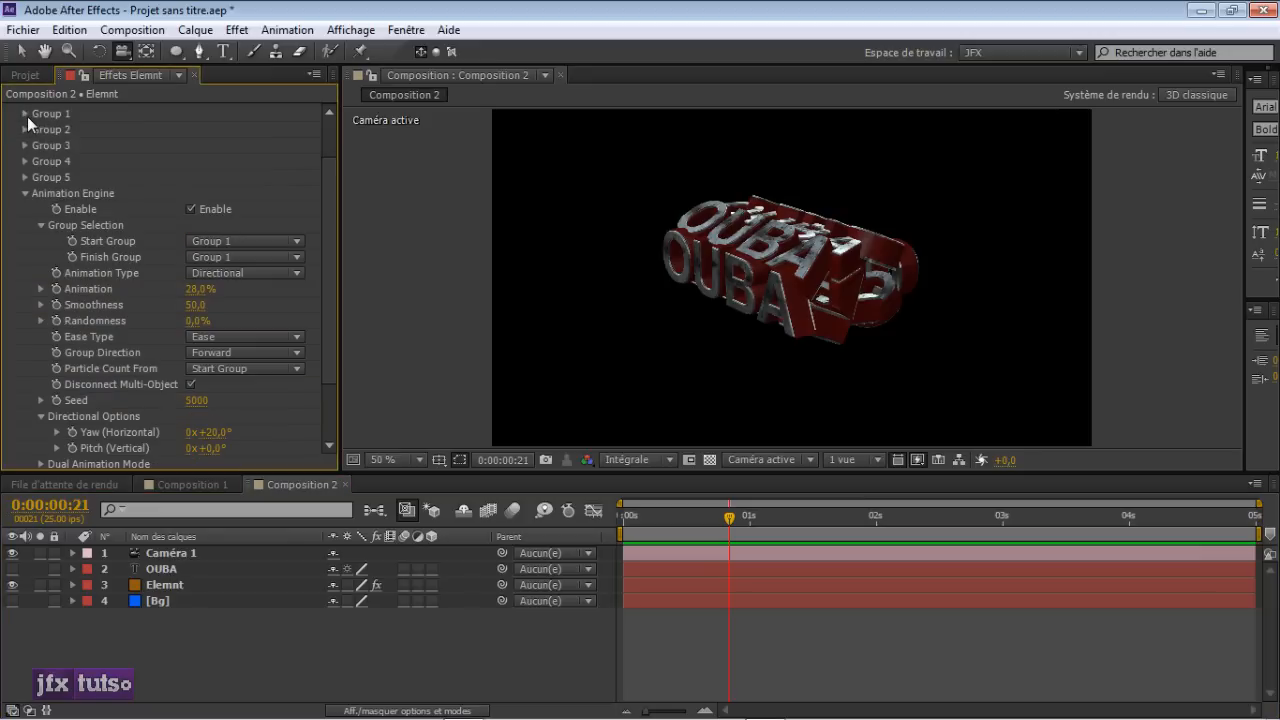
{"action": "left_click", "coordinate": [27, 193]}
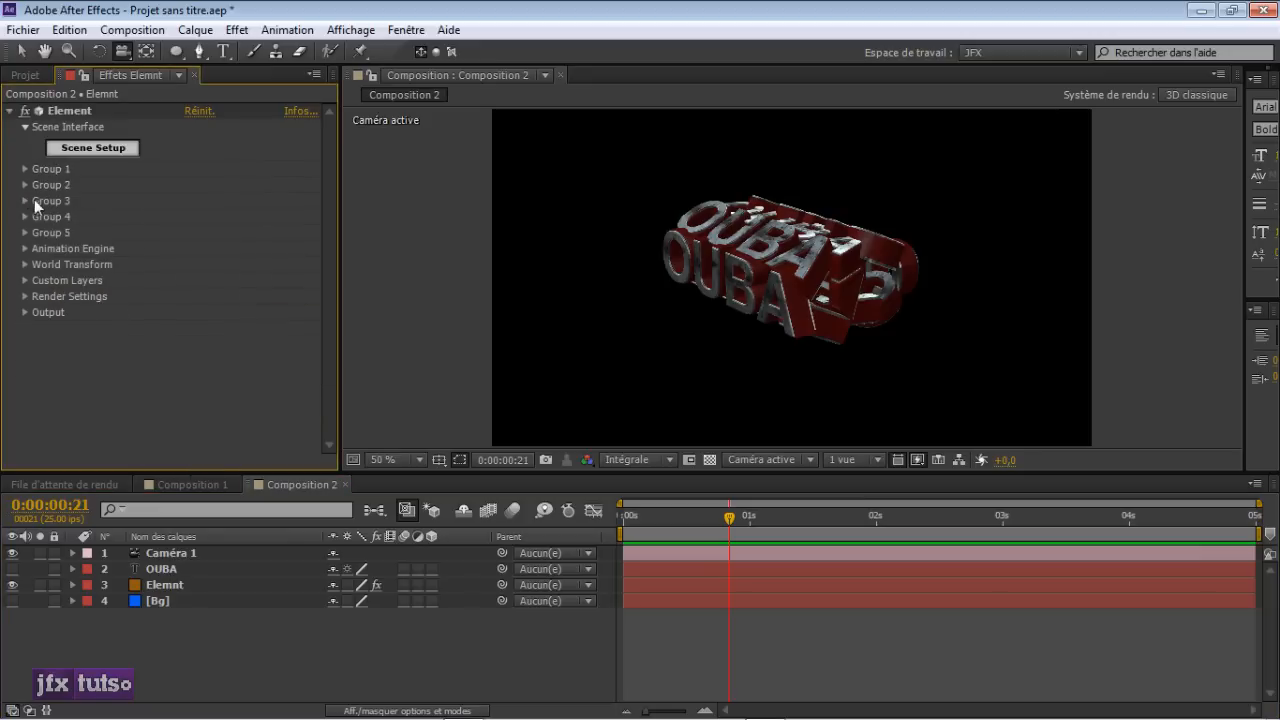
- Compare the OUBA render with Use Comp Lights off and on in the Element effect's Render Settings lighting, leaving it enabled
{"action": "left_click", "coordinate": [25, 296]}
{"action": "left_click", "coordinate": [40, 329]}
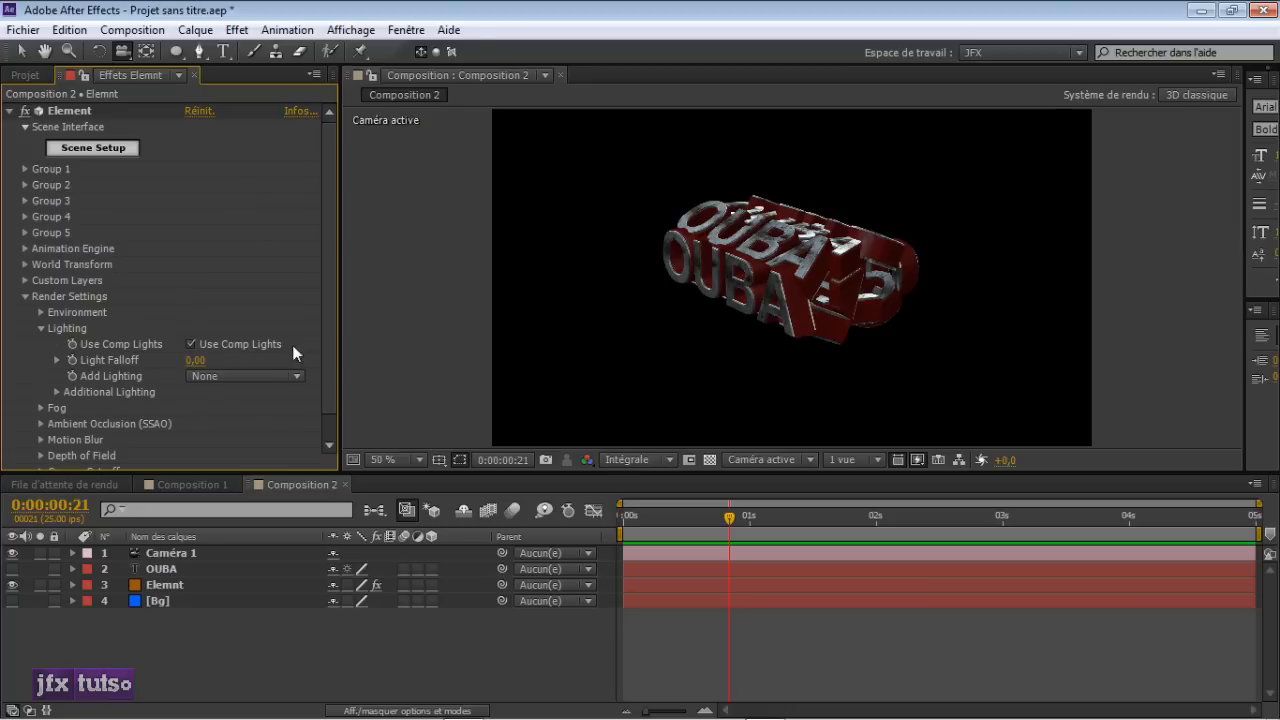
{"action": "left_click", "coordinate": [200, 345]}
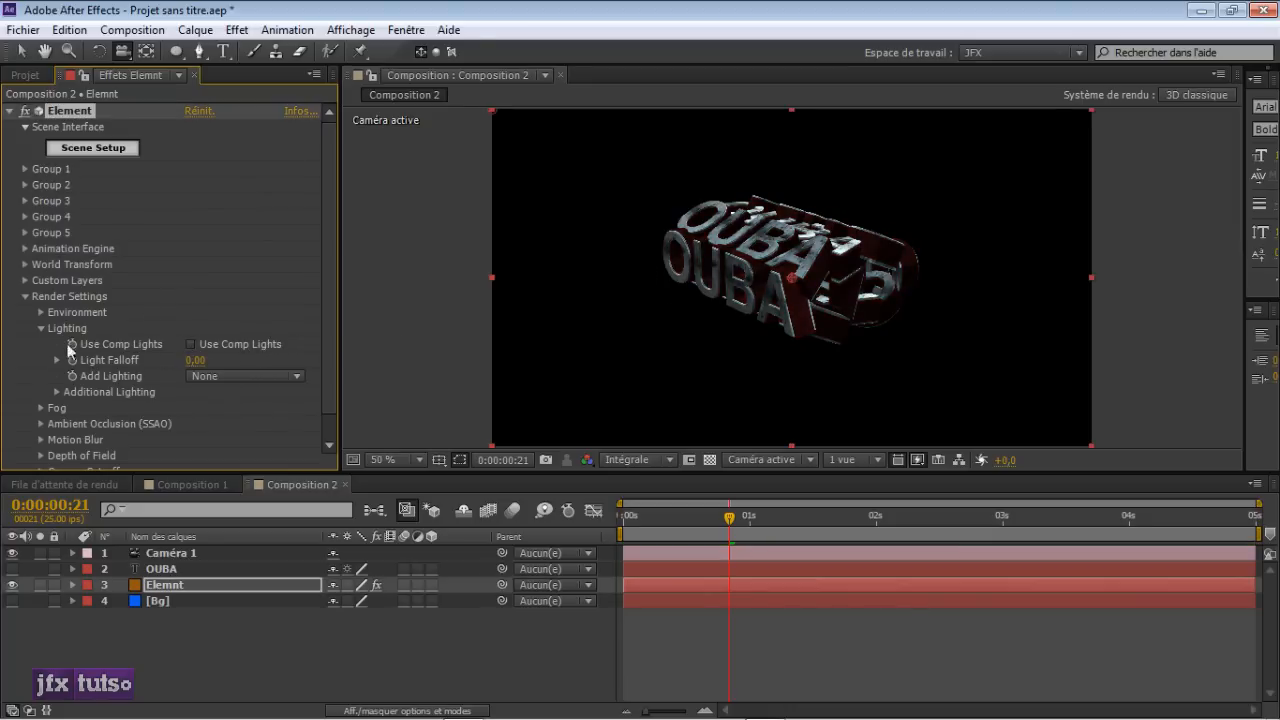
{"action": "left_click", "coordinate": [146, 640]}
{"action": "right_click", "coordinate": [146, 639]}
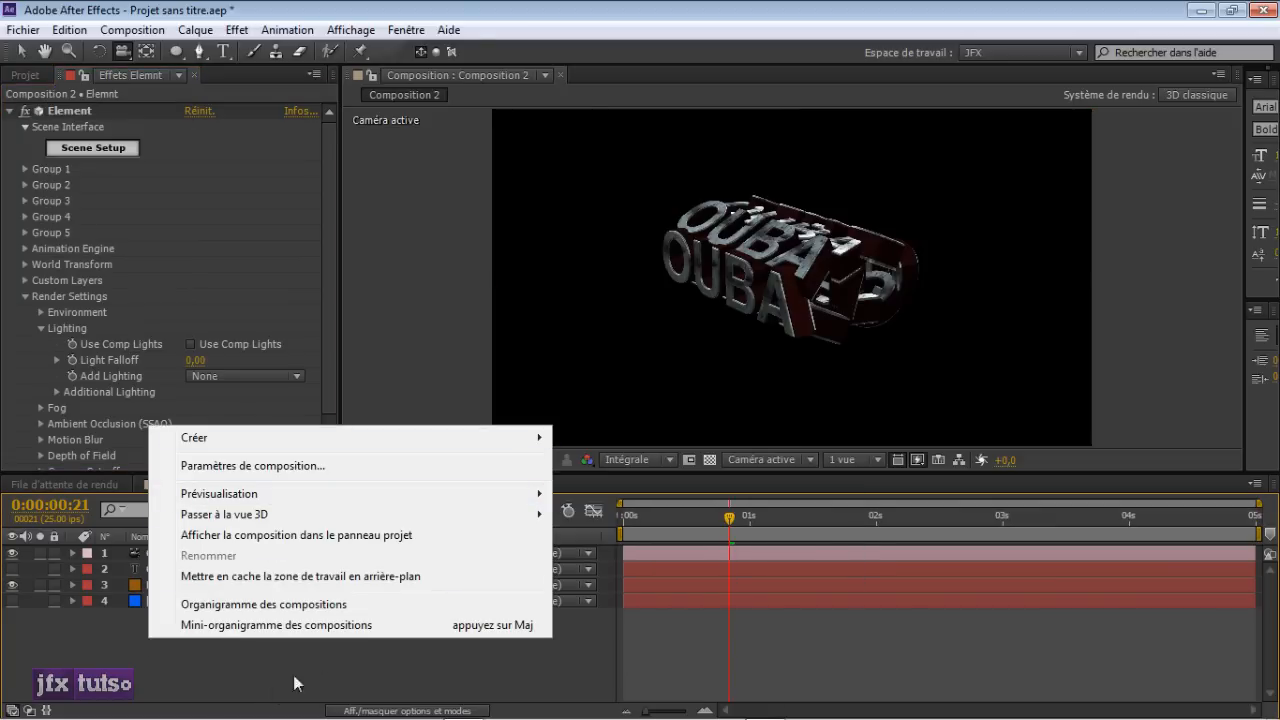
{"action": "left_click", "coordinate": [268, 694]}
{"action": "left_click", "coordinate": [191, 345]}
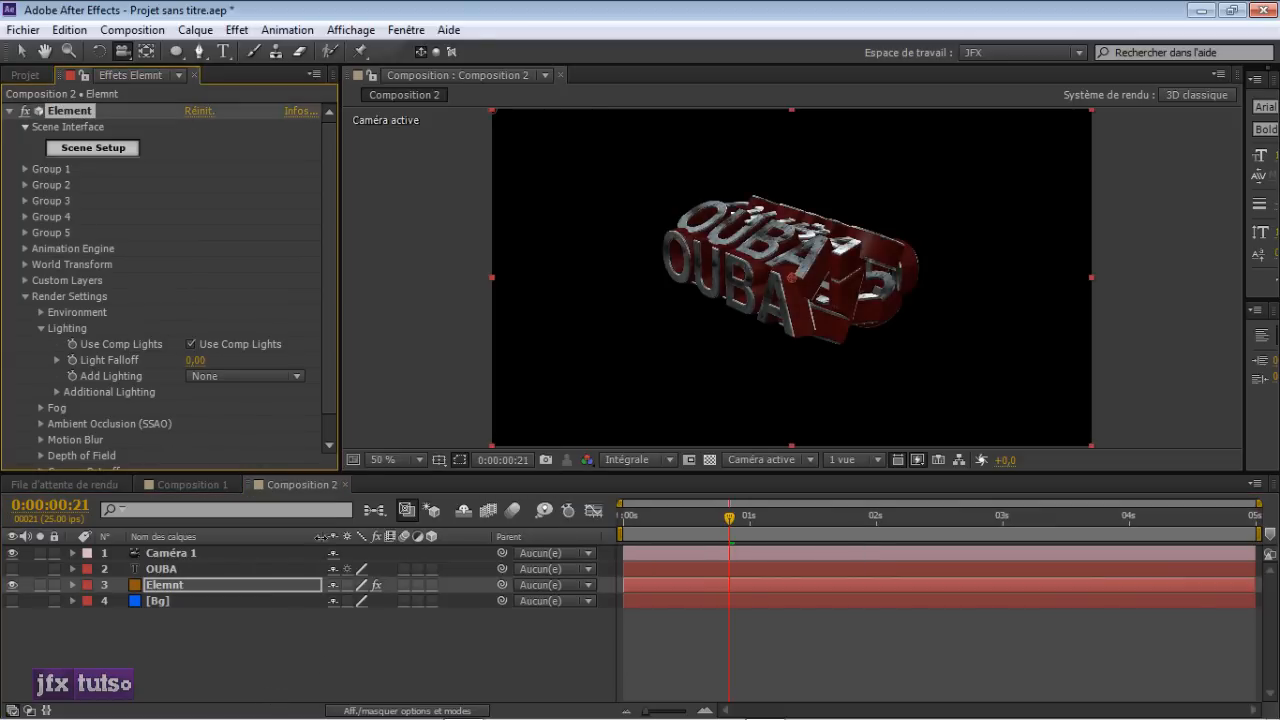
- Add a light layer of type Concentrée (spot) to Composition 2 without shadow casting
{"action": "mouse_move", "coordinate": [480, 451]}
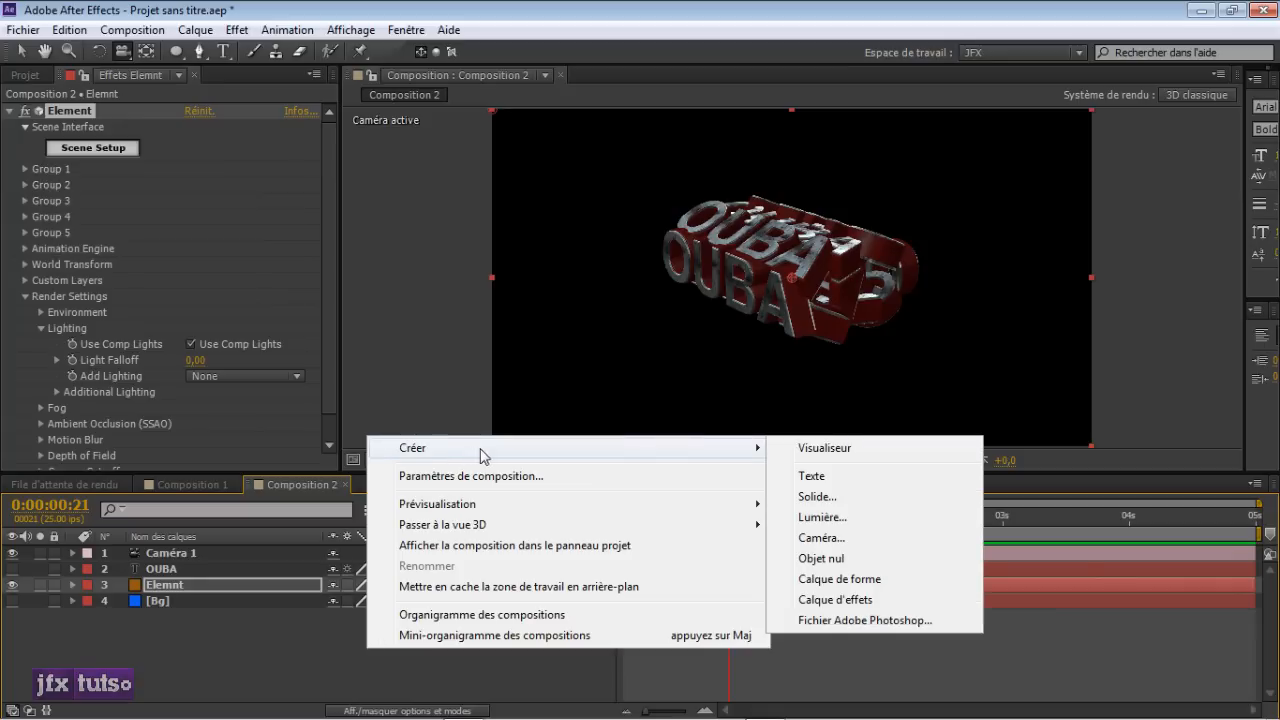
{"action": "left_click", "coordinate": [849, 524]}
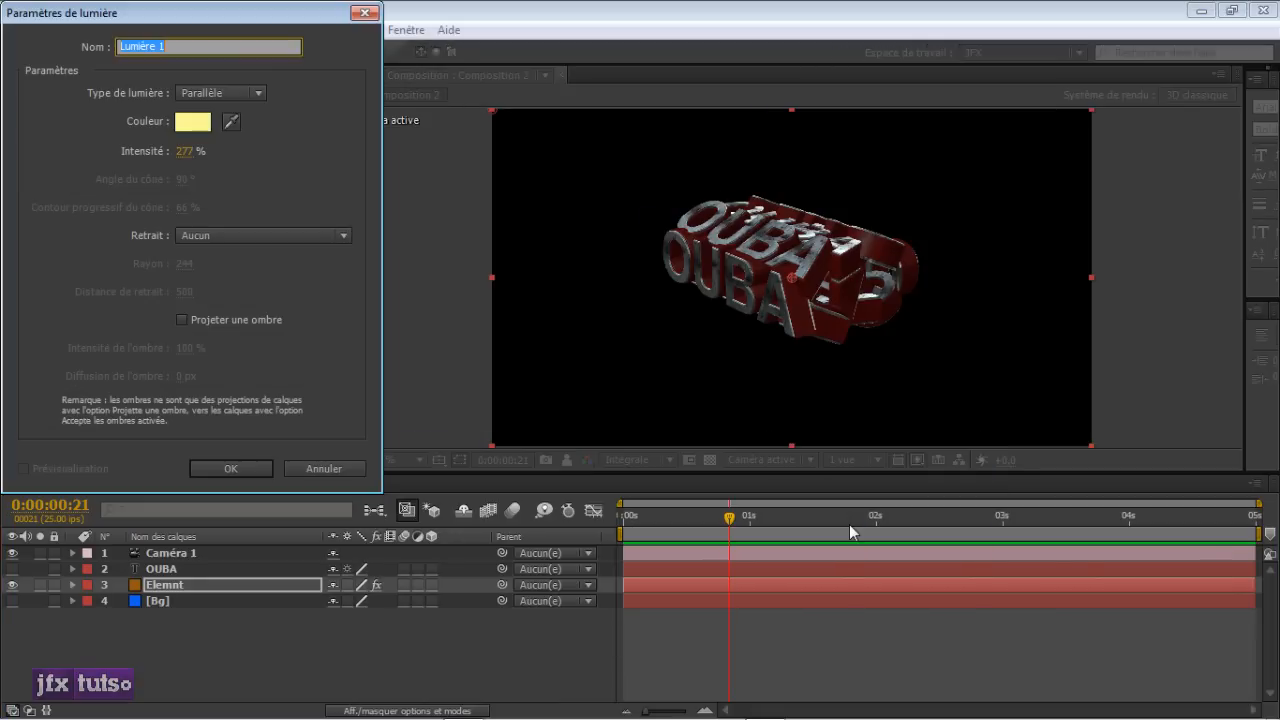
{"action": "left_click", "coordinate": [250, 93]}
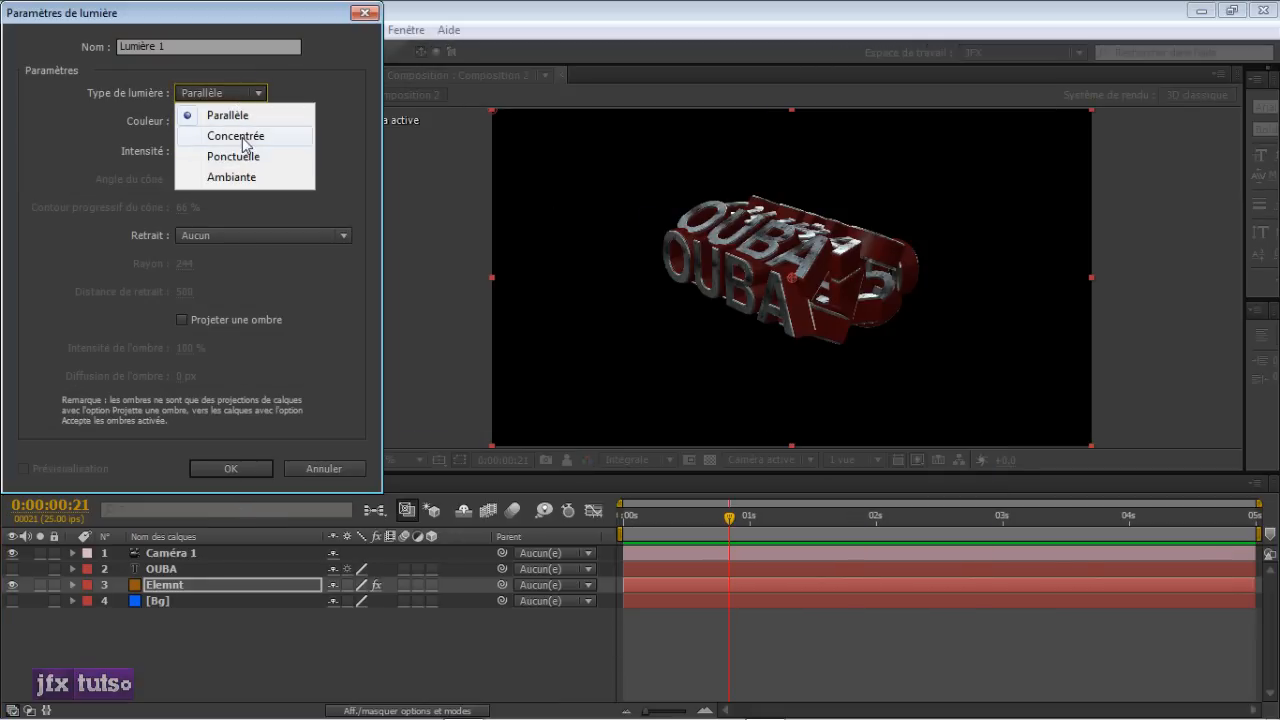
{"action": "left_click", "coordinate": [242, 137]}
{"action": "left_click", "coordinate": [247, 469]}
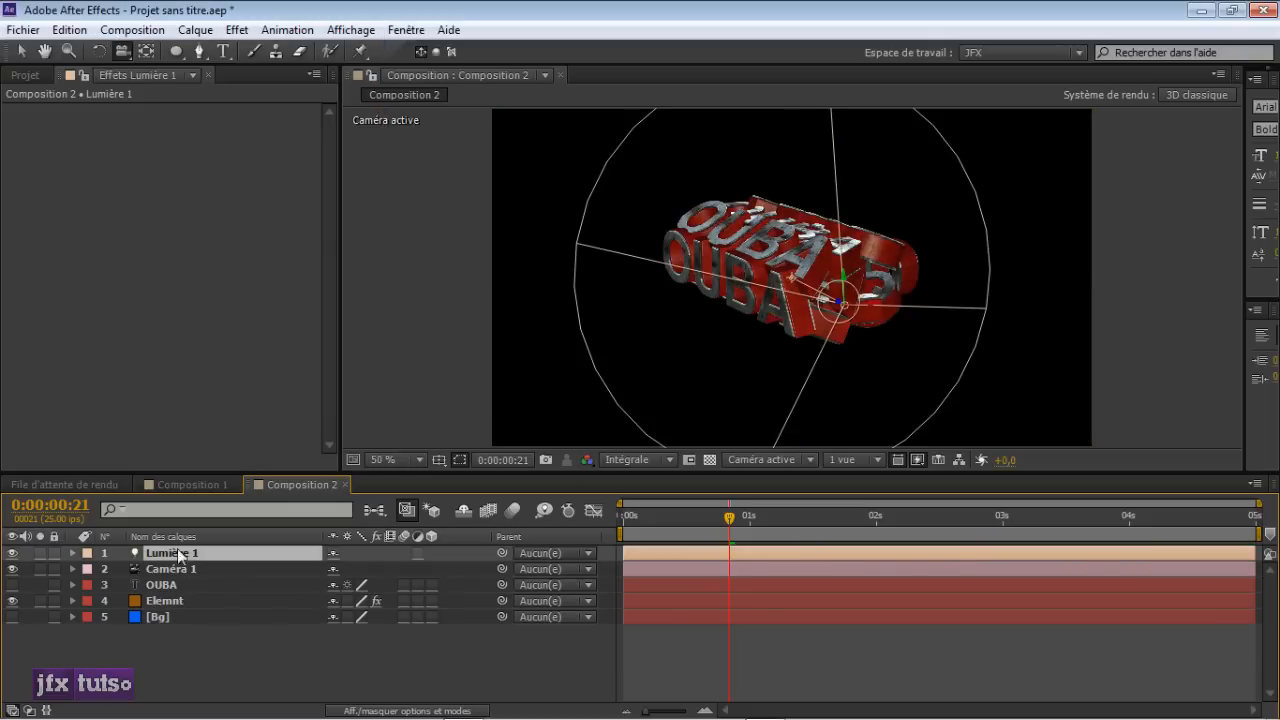
- Hide and show the Lumière 1 layer to compare its effect on the text, leaving it visible and deselected
{"action": "left_click", "coordinate": [12, 553]}
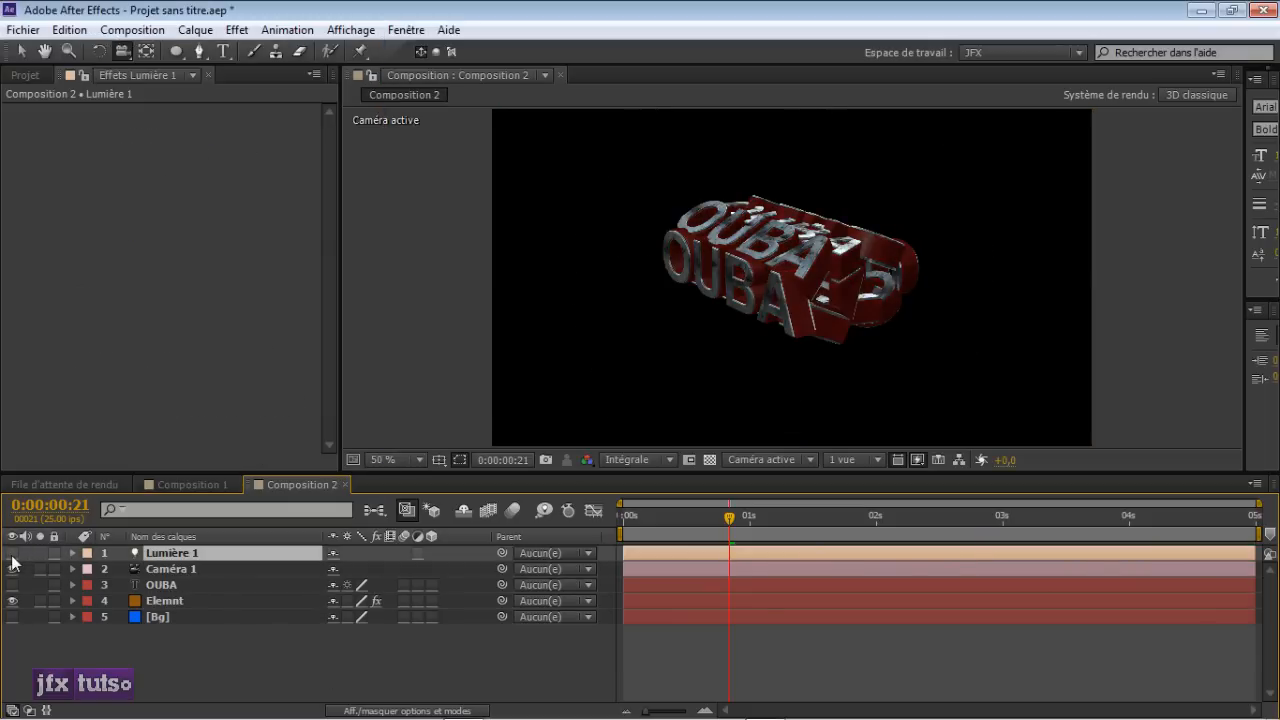
{"action": "left_click", "coordinate": [12, 553]}
{"action": "left_click", "coordinate": [12, 553]}
{"action": "left_click", "coordinate": [12, 553]}
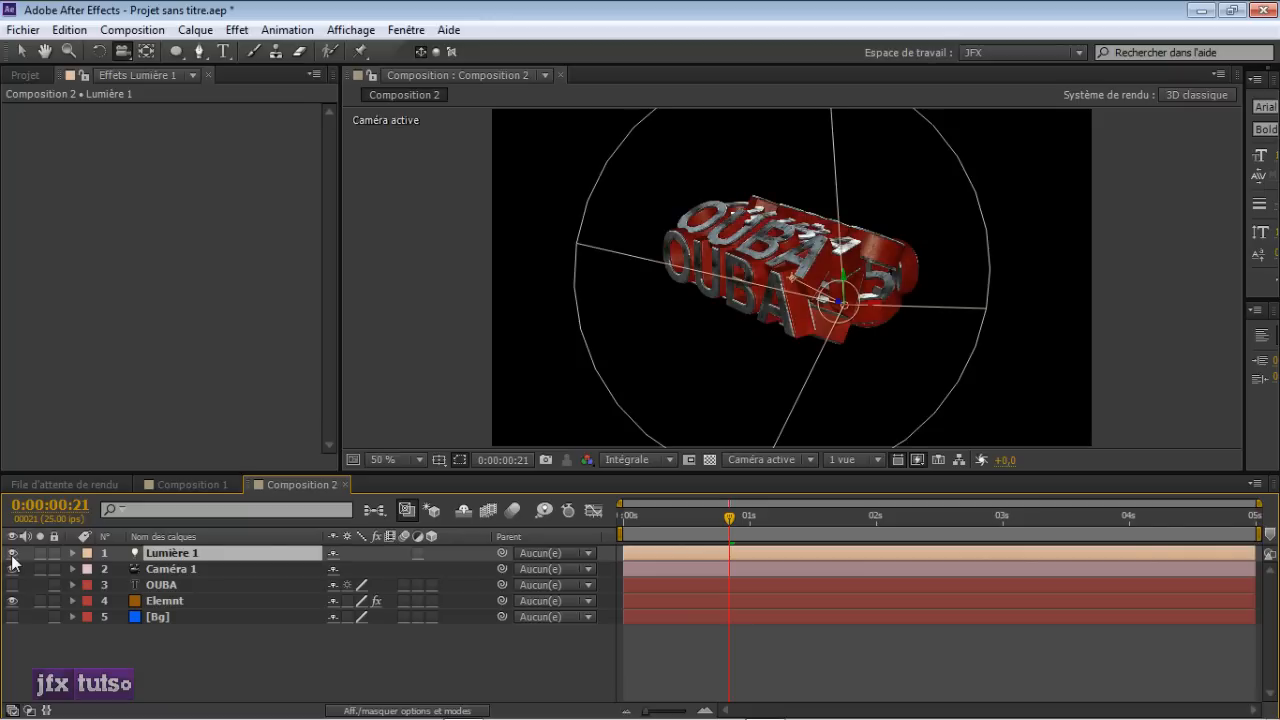
{"action": "left_click", "coordinate": [57, 686]}
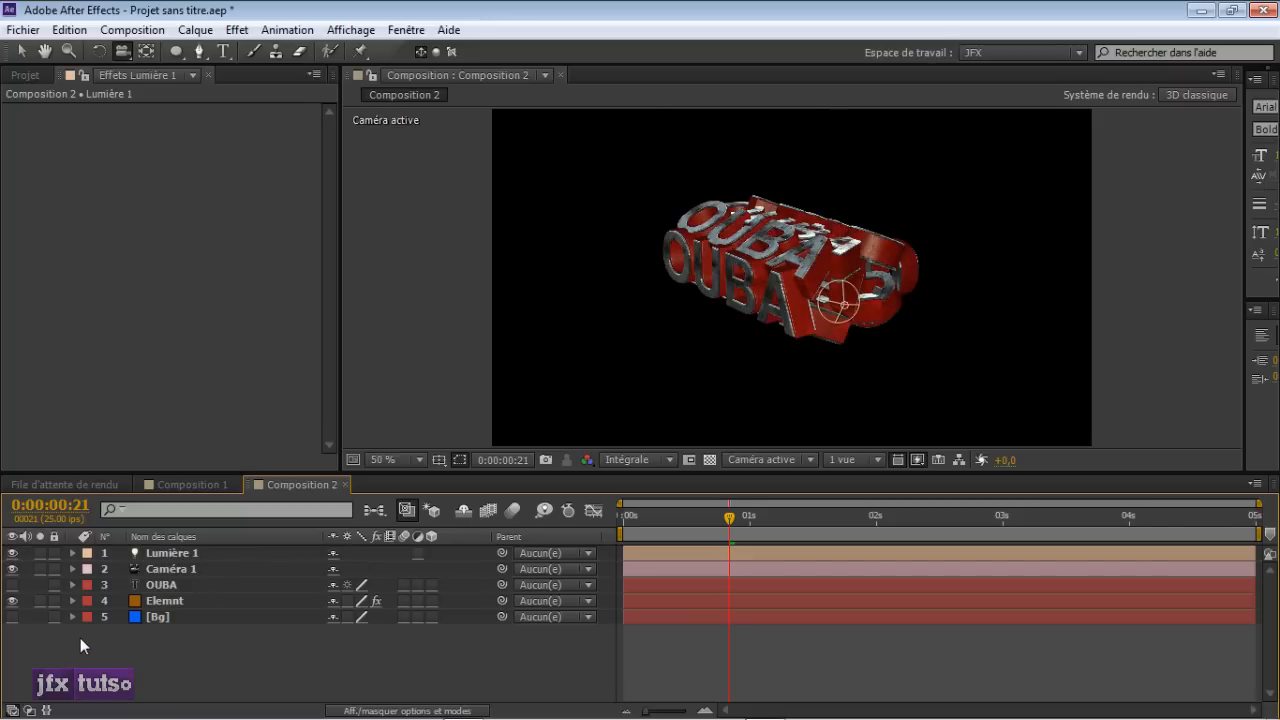